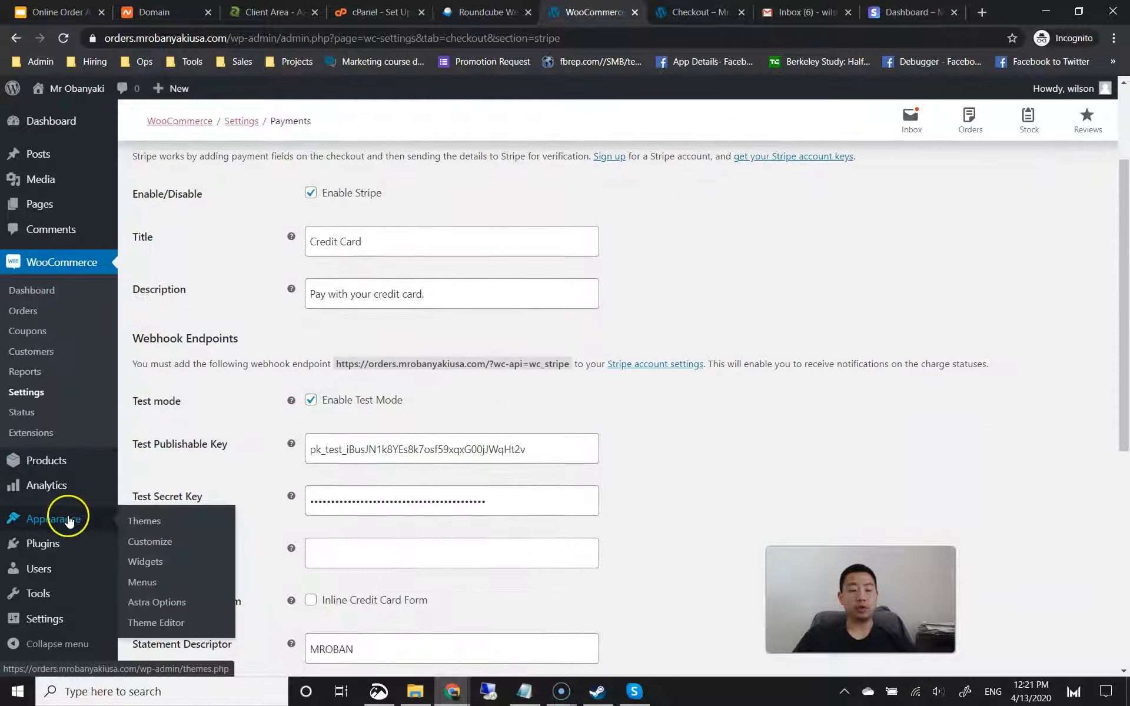
Step: Open the Customizer from the Appearance menu to edit the Astra theme settings
left_click(155, 541)
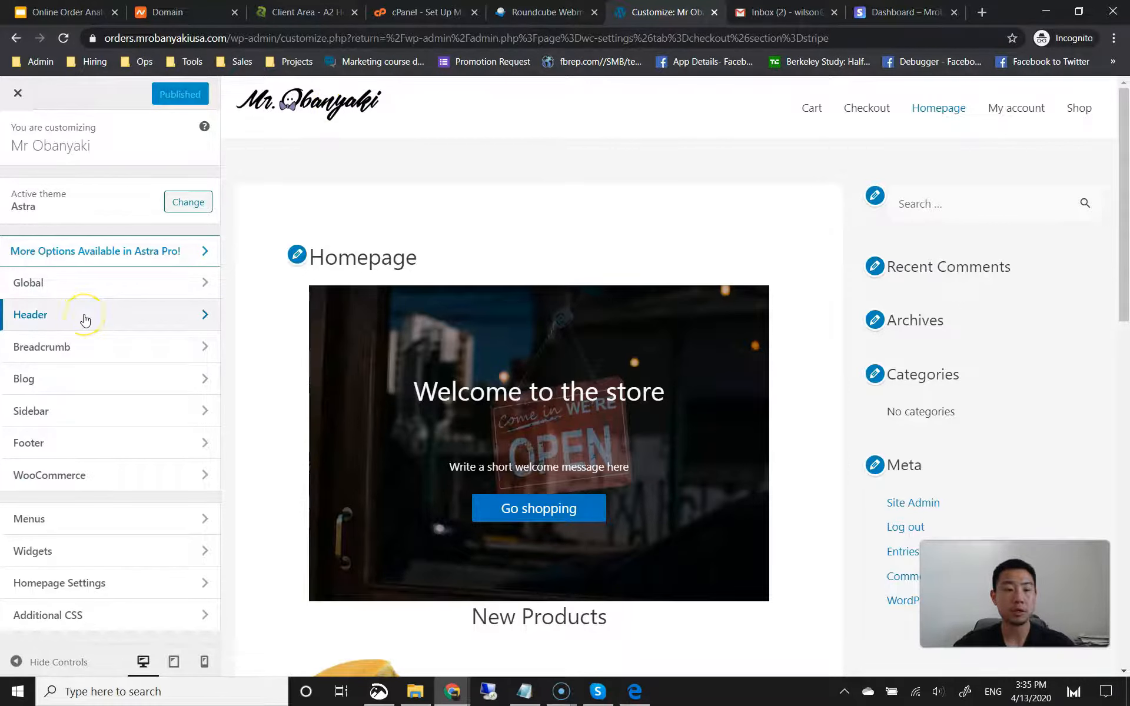
Step: In Header > Site Identity, remove the current logo and bring up the logo picker
left_click(84, 316)
left_click(89, 190)
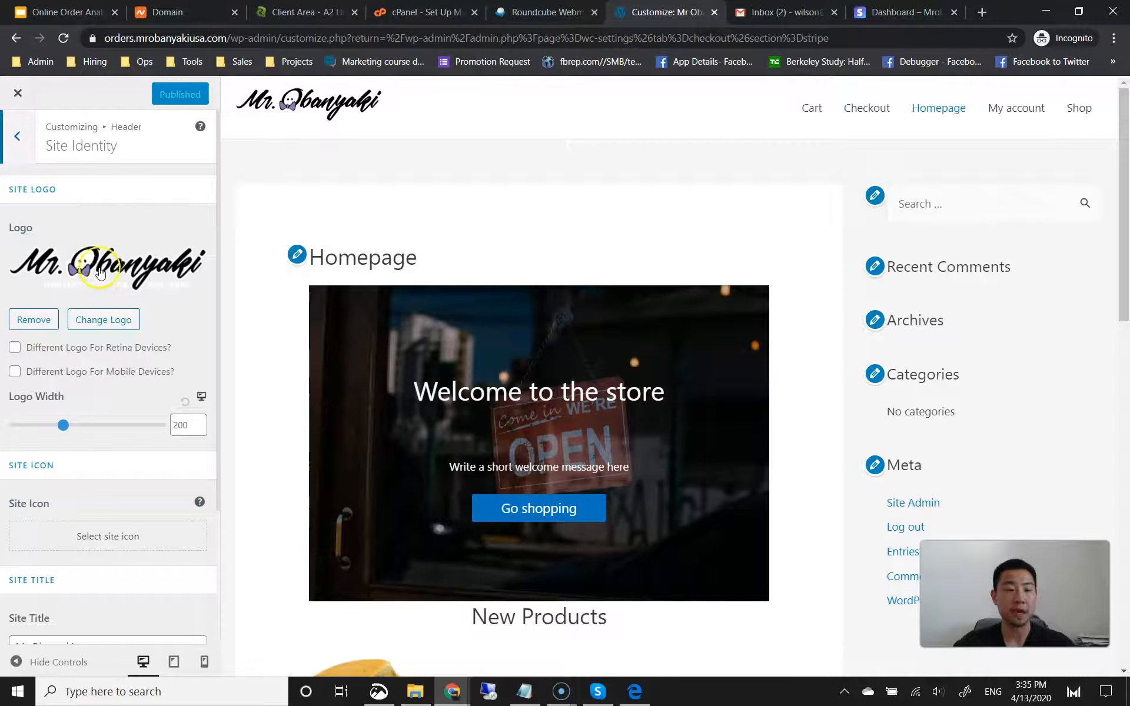
left_click(35, 320)
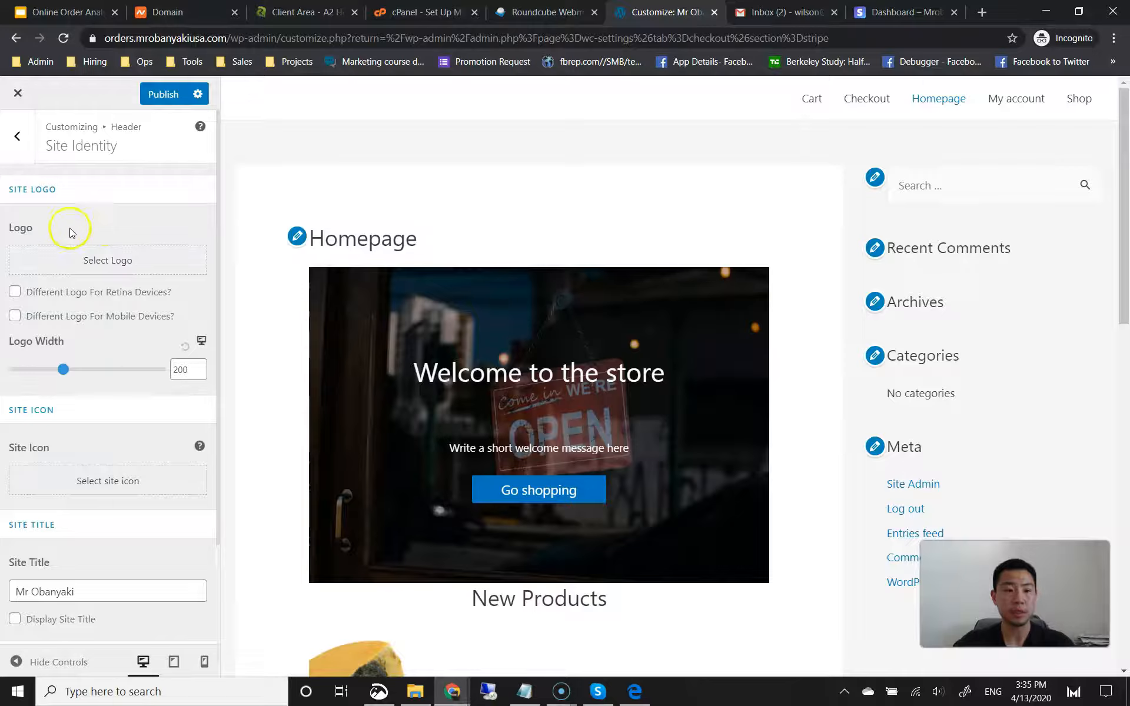
left_click(93, 258)
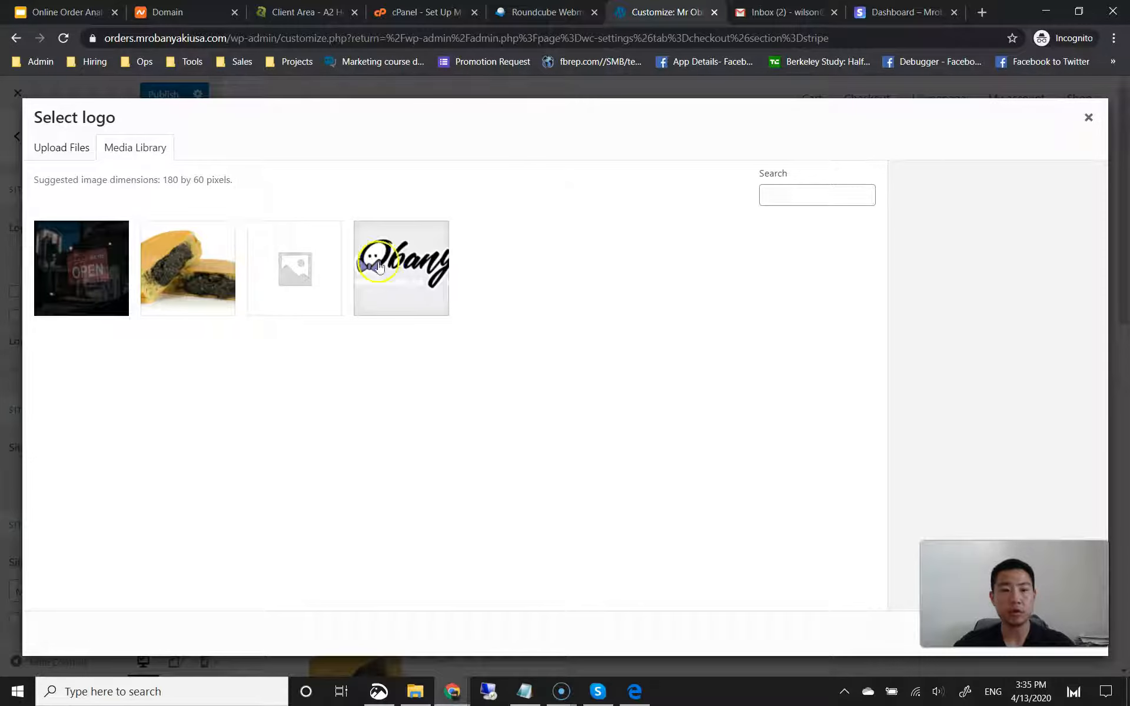
Step: Upload the full name_purple image and use it as the site logo, skipping cropping
left_click(70, 151)
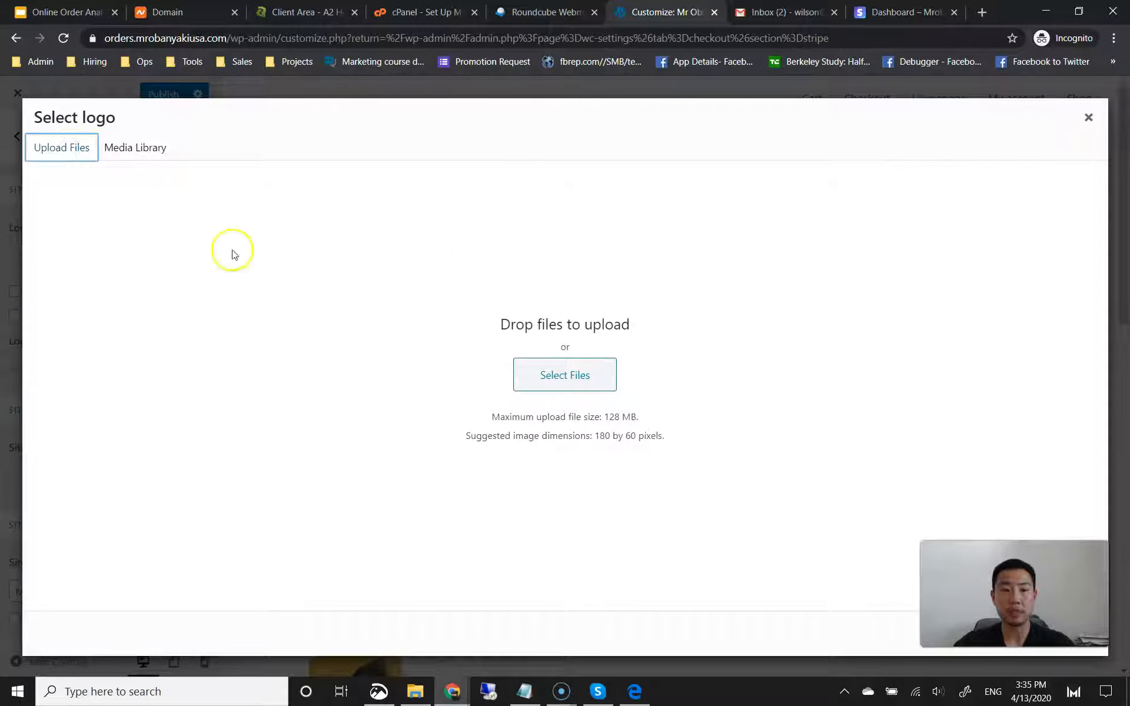
left_click(581, 381)
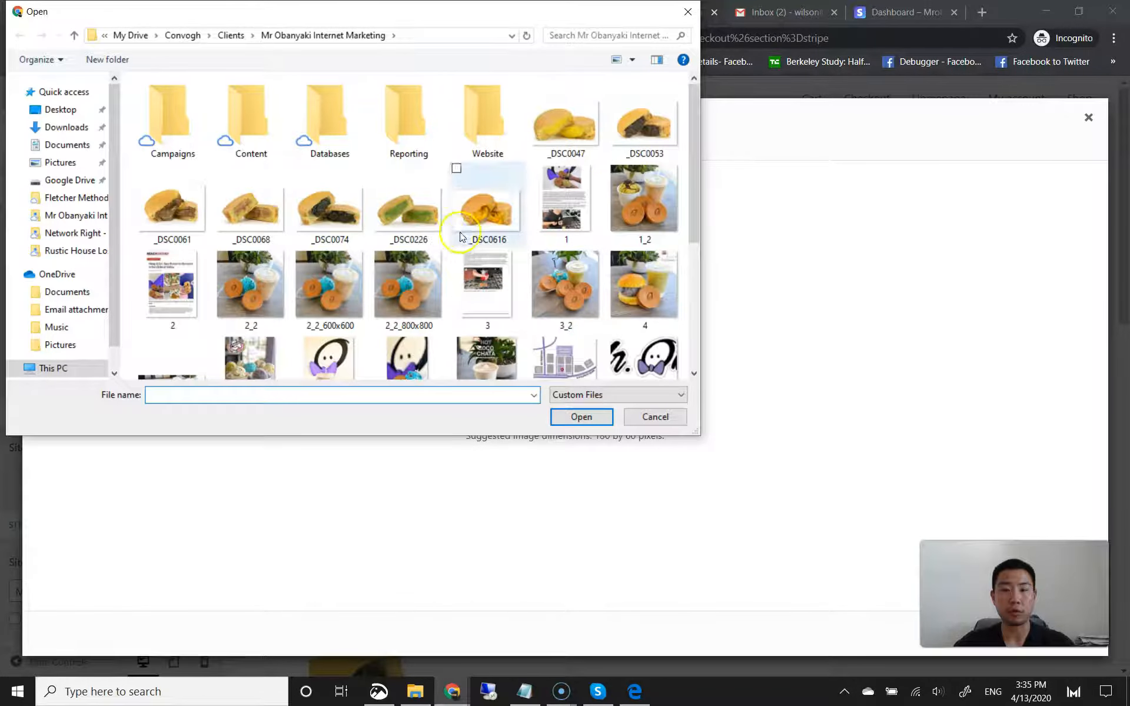
scroll(634, 290, "down", 5)
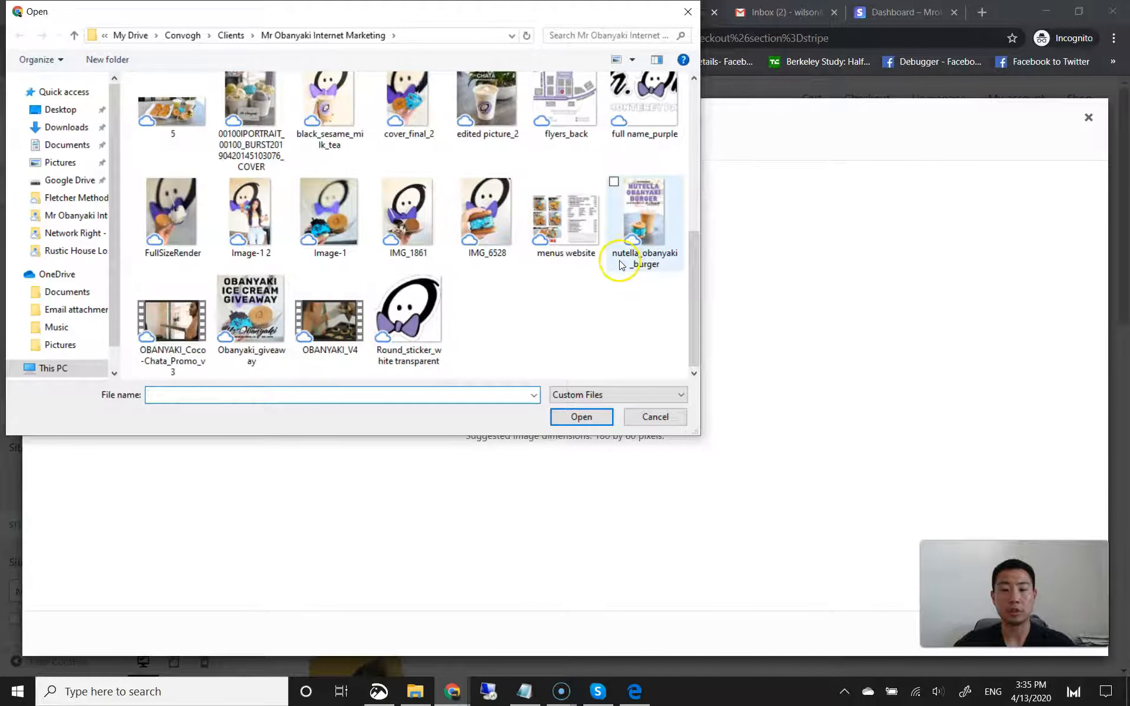
scroll(623, 271, "up", 2)
left_click(647, 207)
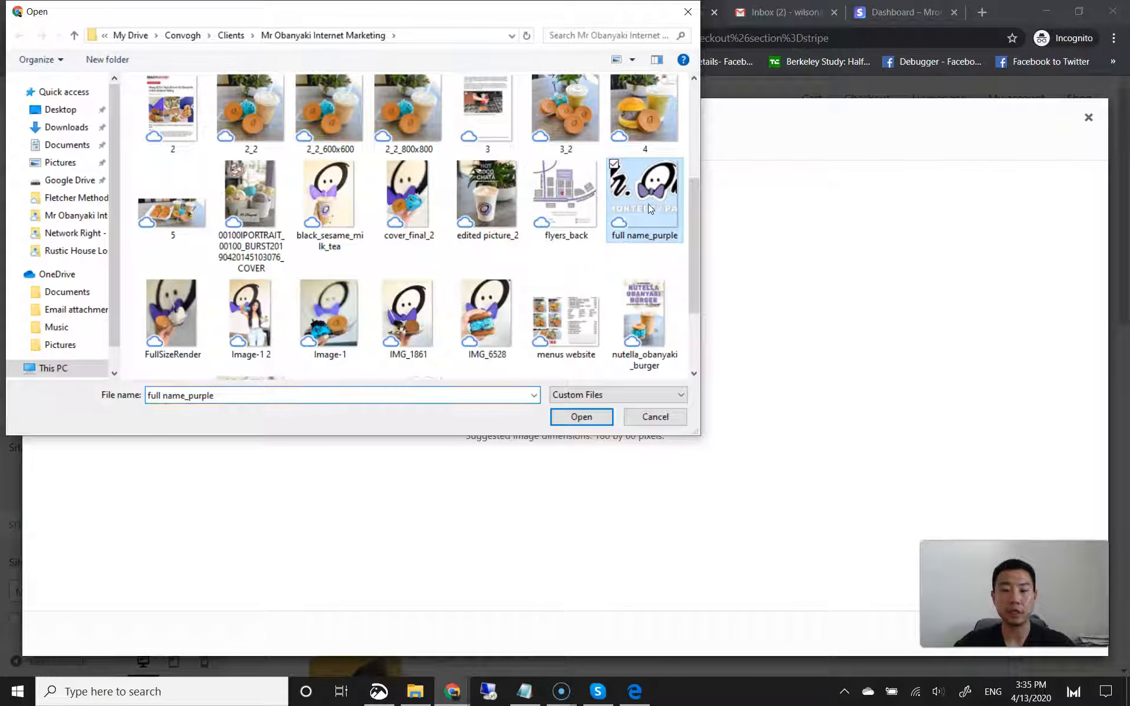
left_click(581, 419)
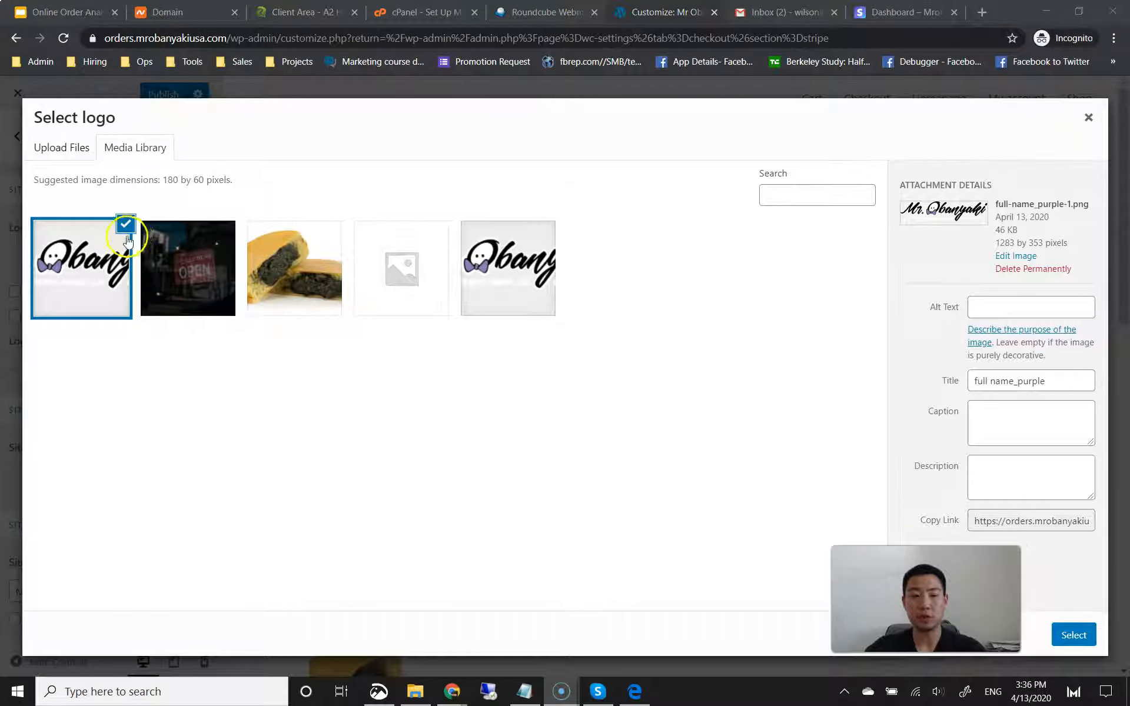
left_click(1079, 637)
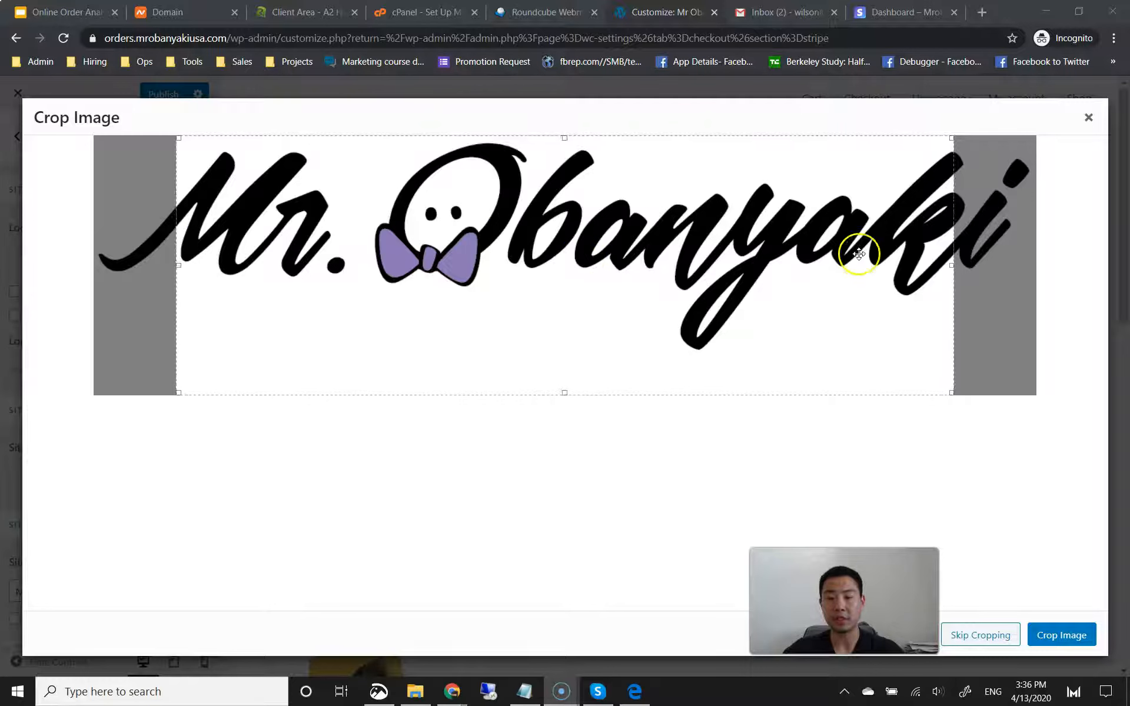
left_click(966, 633)
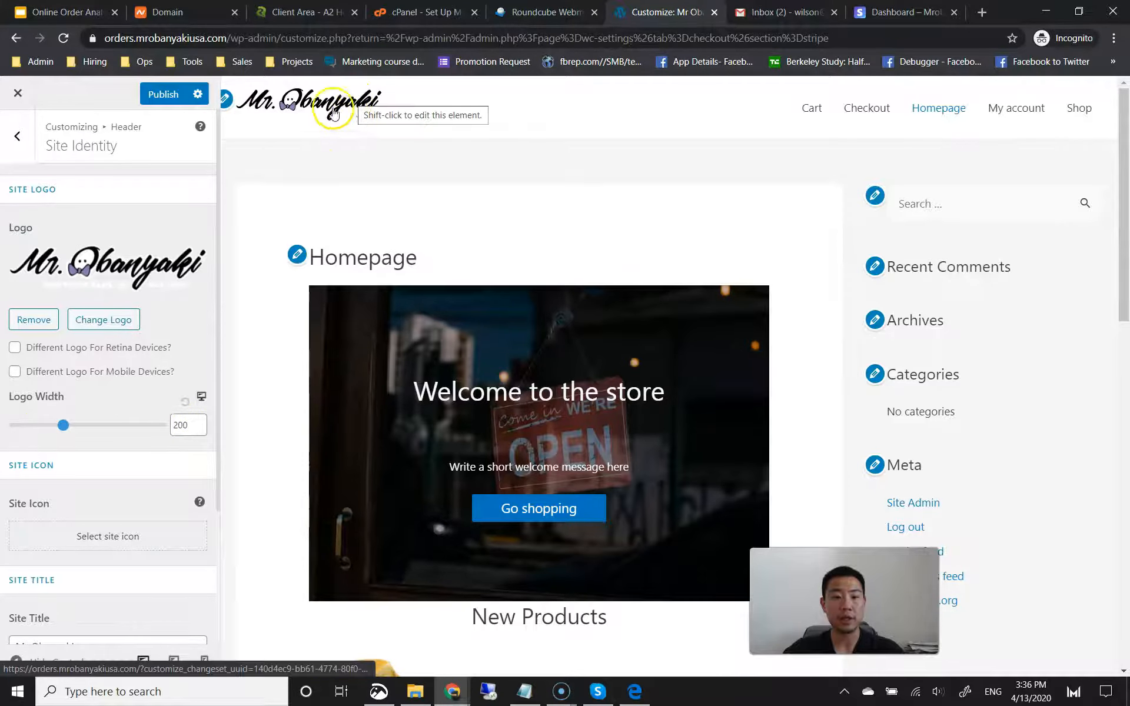
Step: Set the logo width to 200 and publish the change
left_click_drag(191, 424, 145, 420)
key("BackSpace")
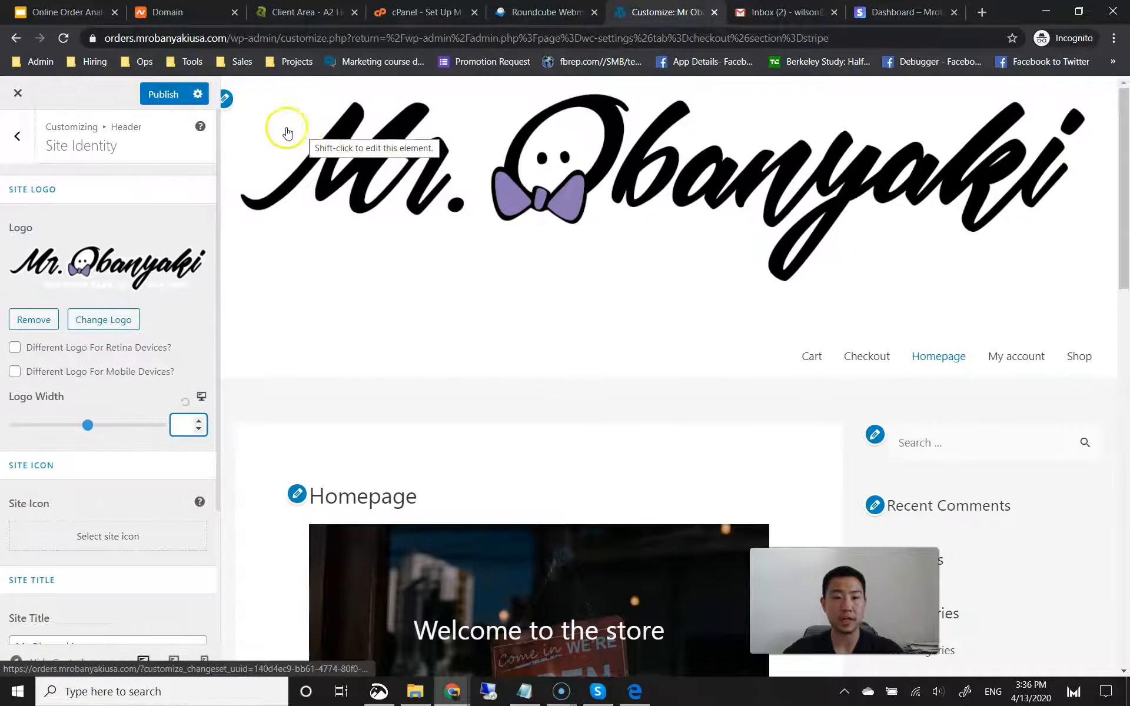
type("200")
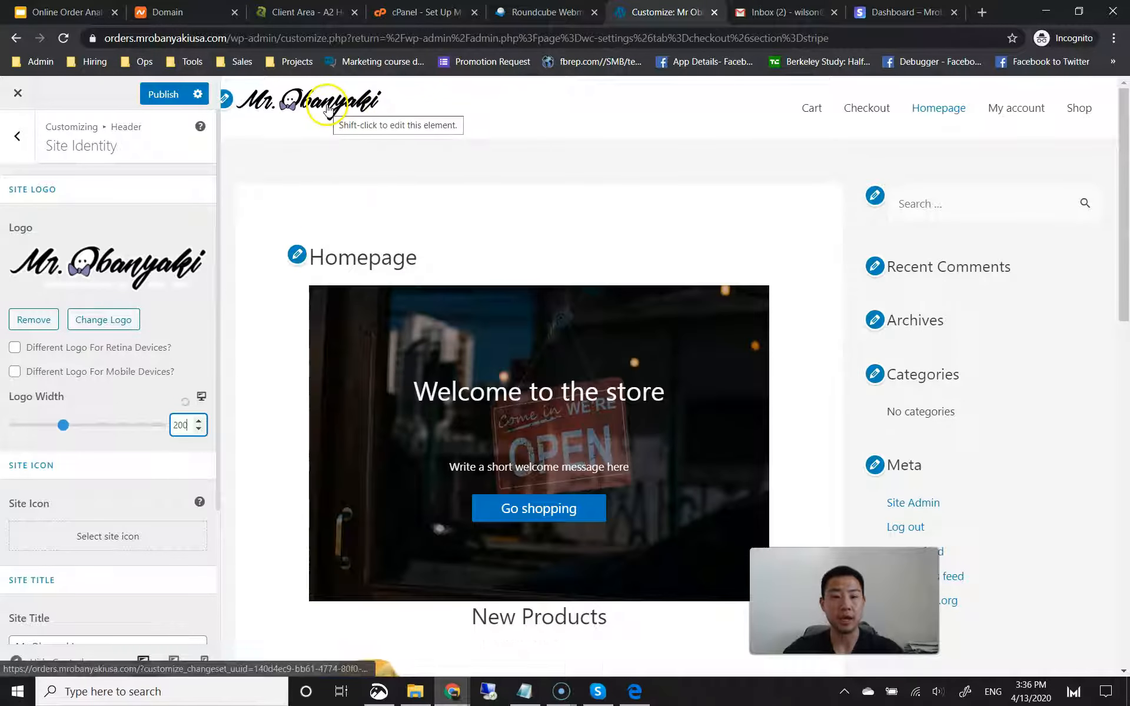
scroll(171, 321, "down", 3)
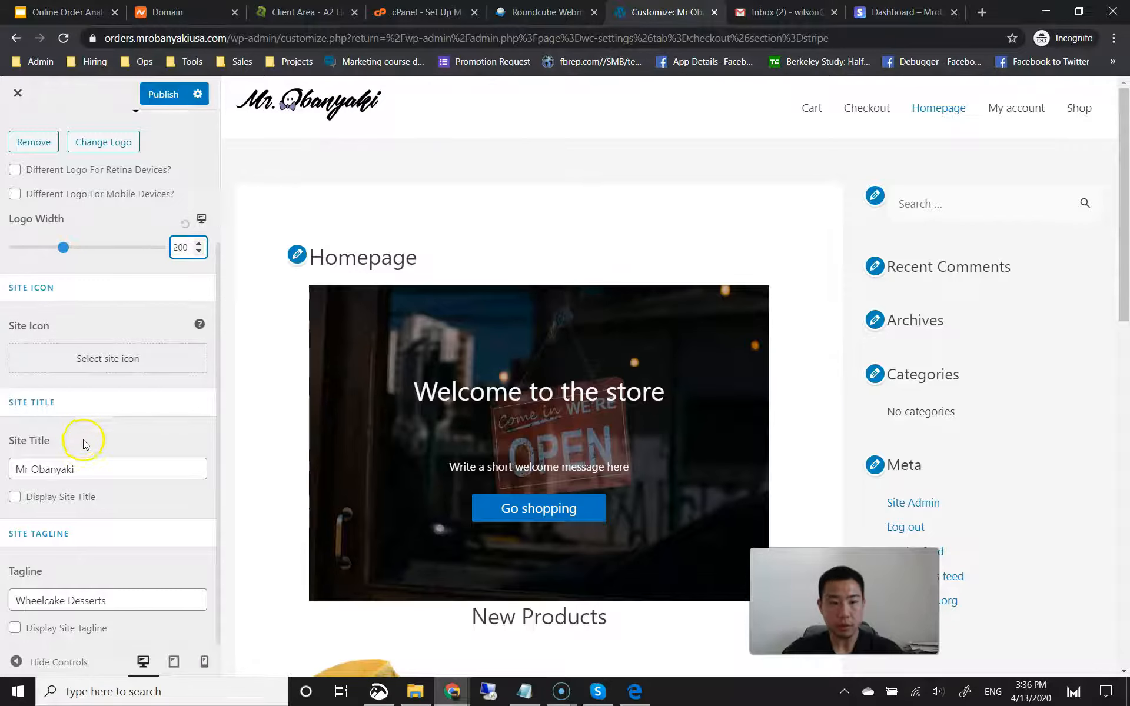
scroll(83, 444, "up", 3)
left_click(167, 101)
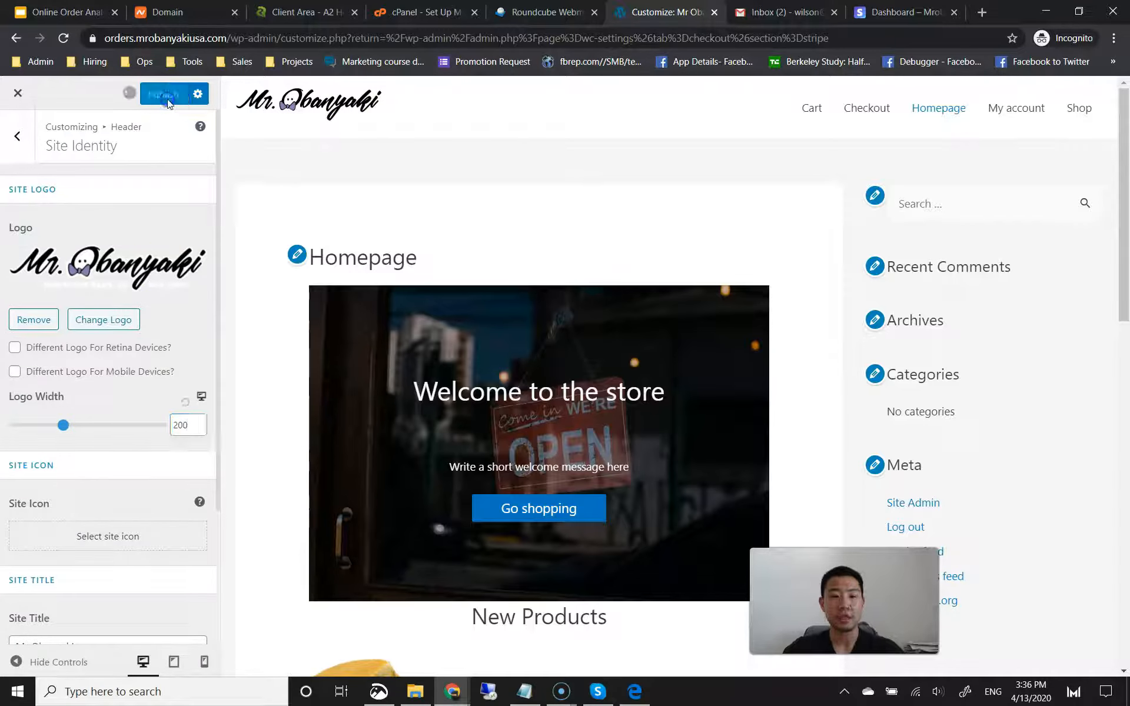
right_click(157, 154)
left_click(156, 152)
left_click(18, 137)
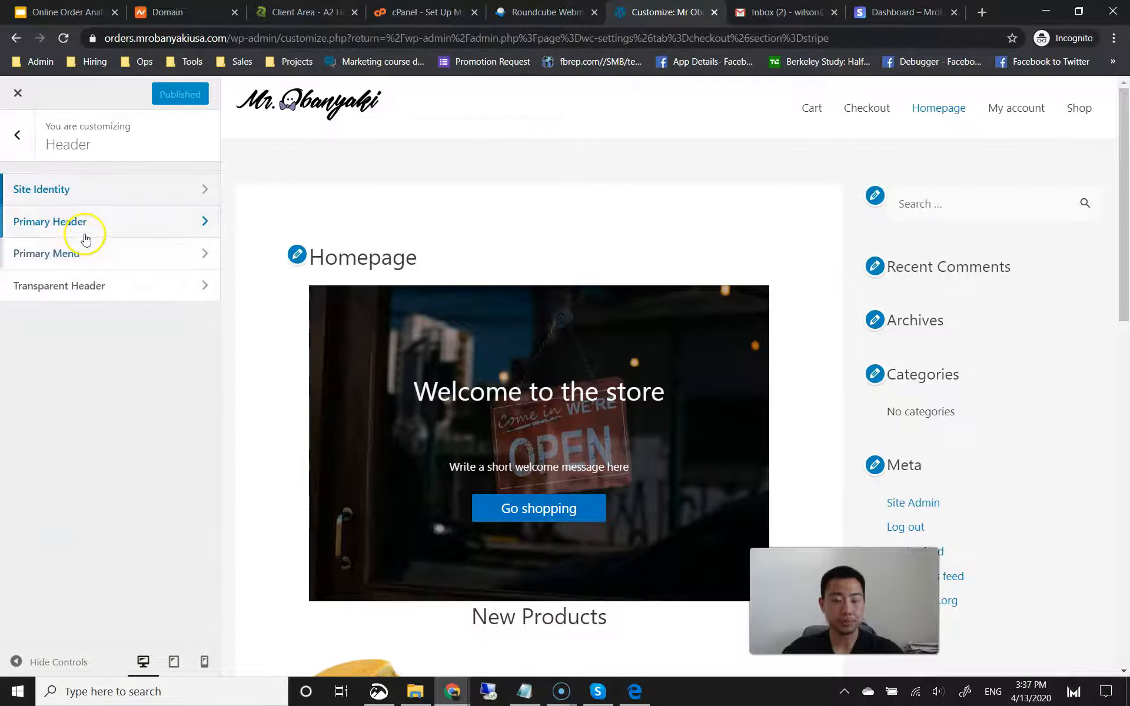
Step: Make WooCommerce cart the primary menu's last item, shown outside the menu on mobile, and publish
left_click(91, 259)
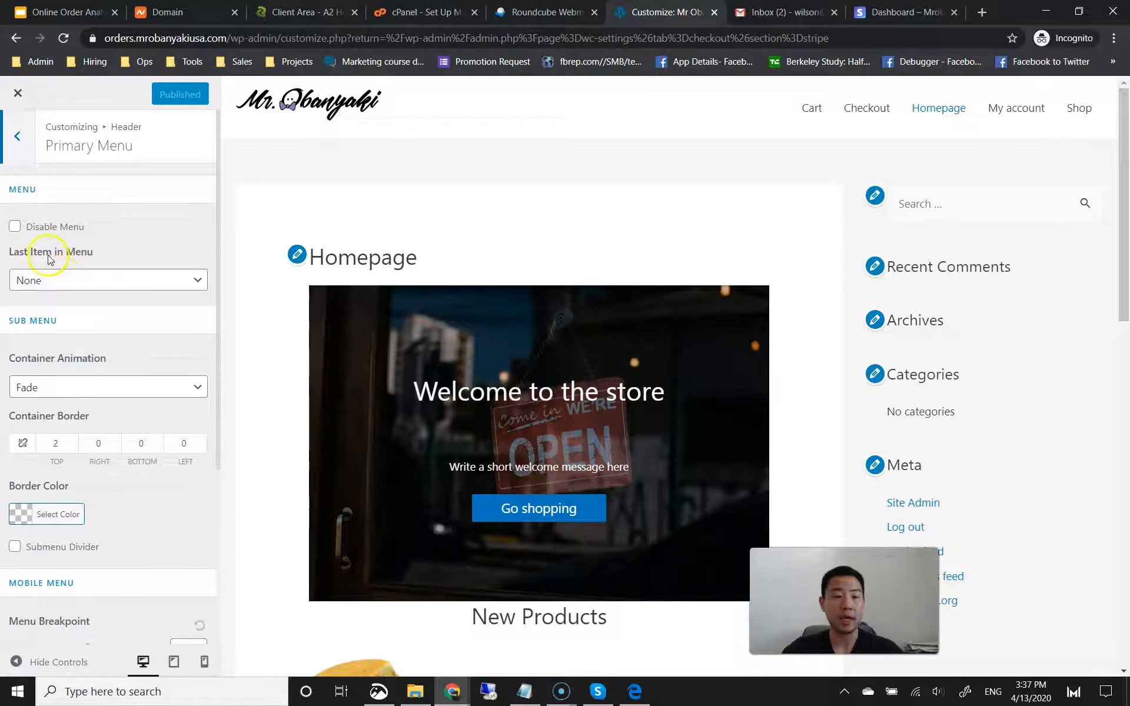
left_click(73, 277)
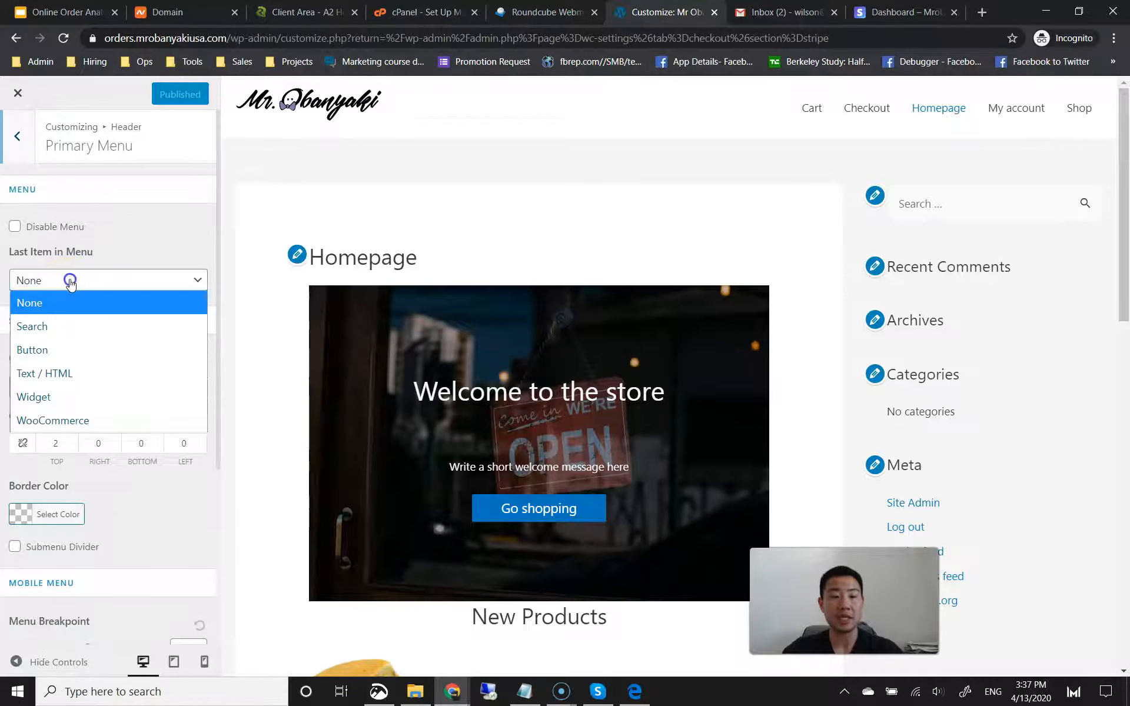
left_click(74, 421)
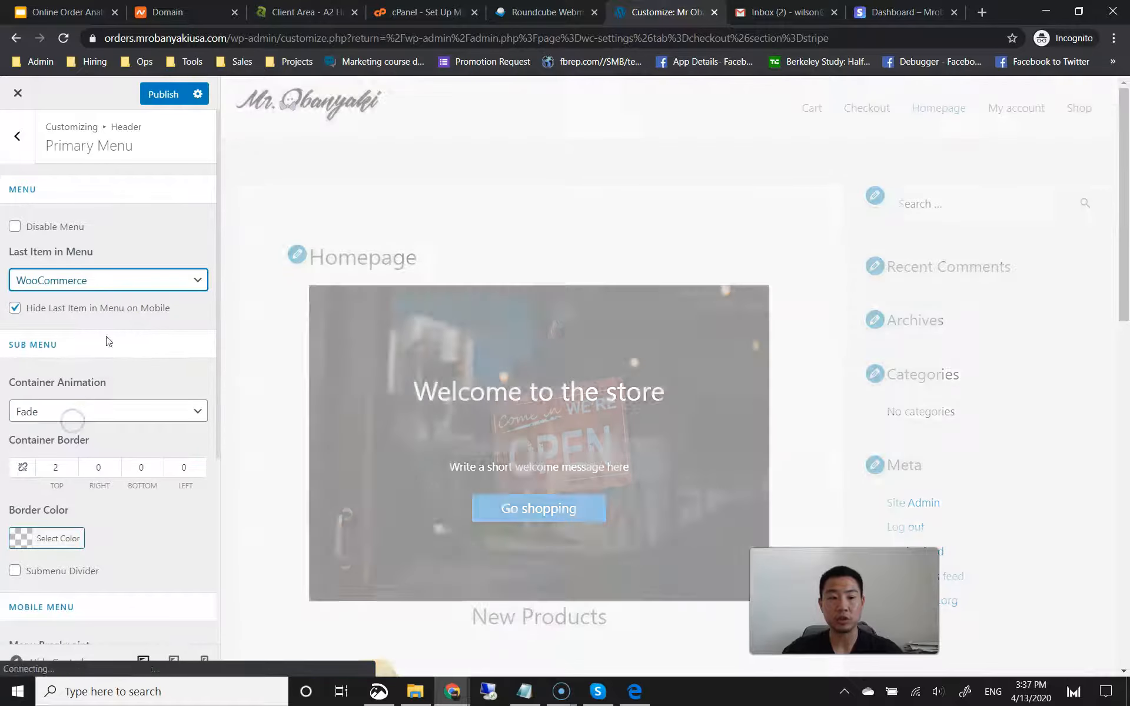
mouse_move(1081, 109)
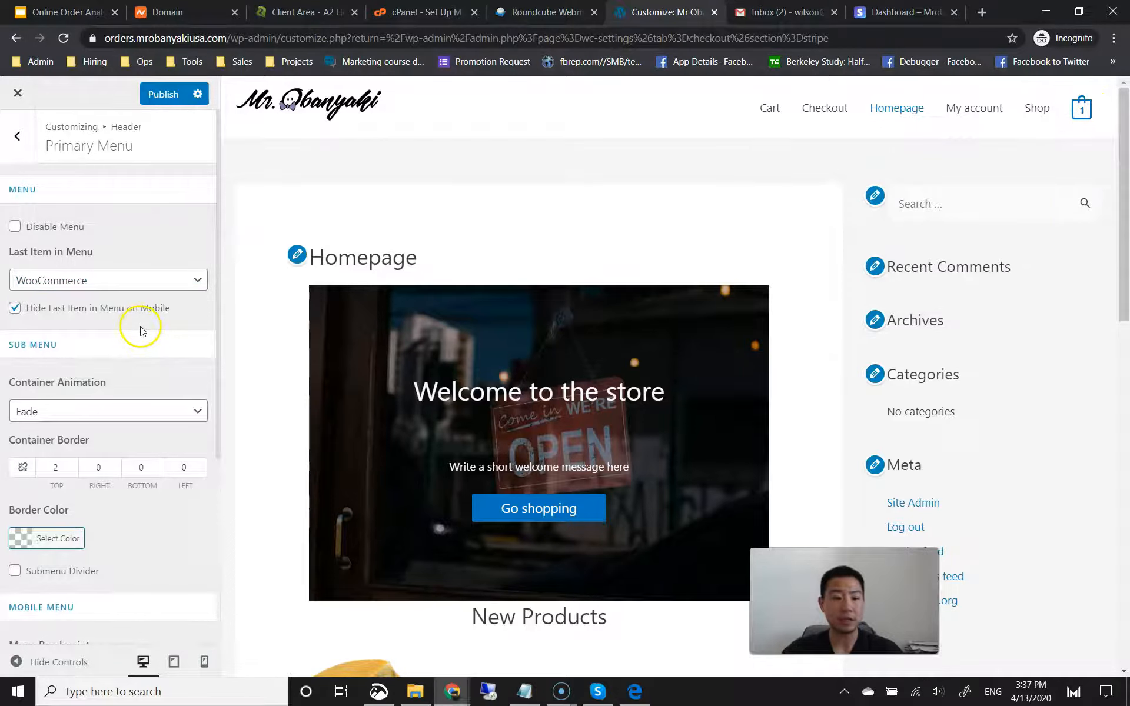
left_click(15, 307)
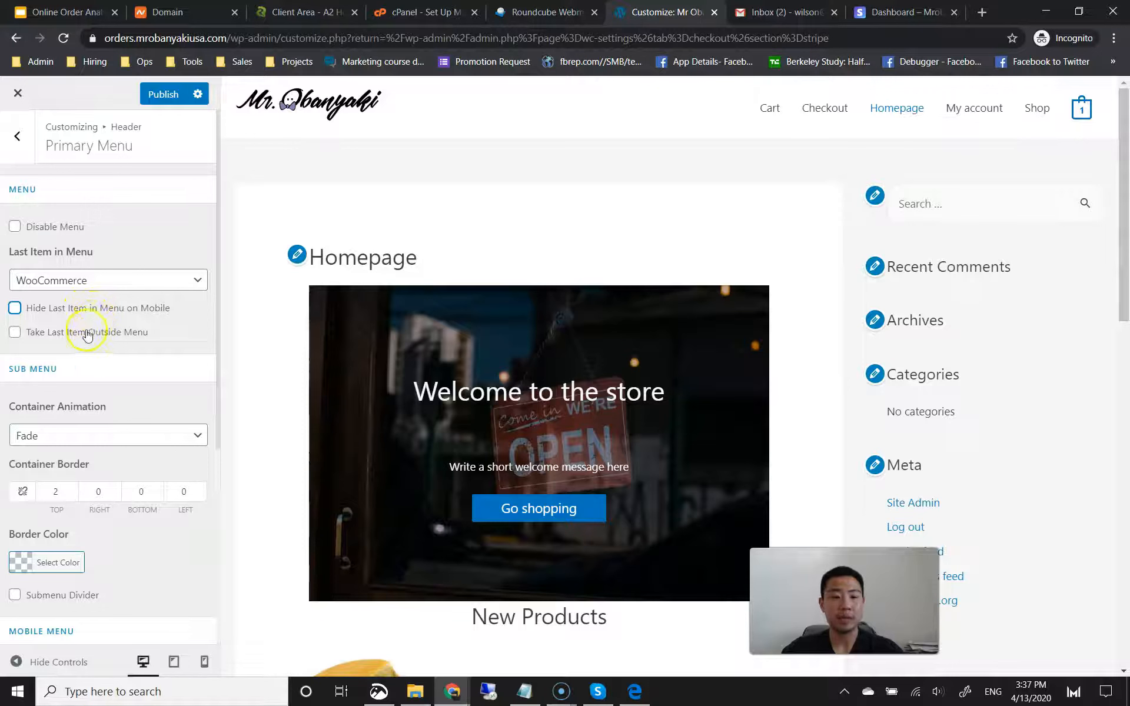
left_click(15, 333)
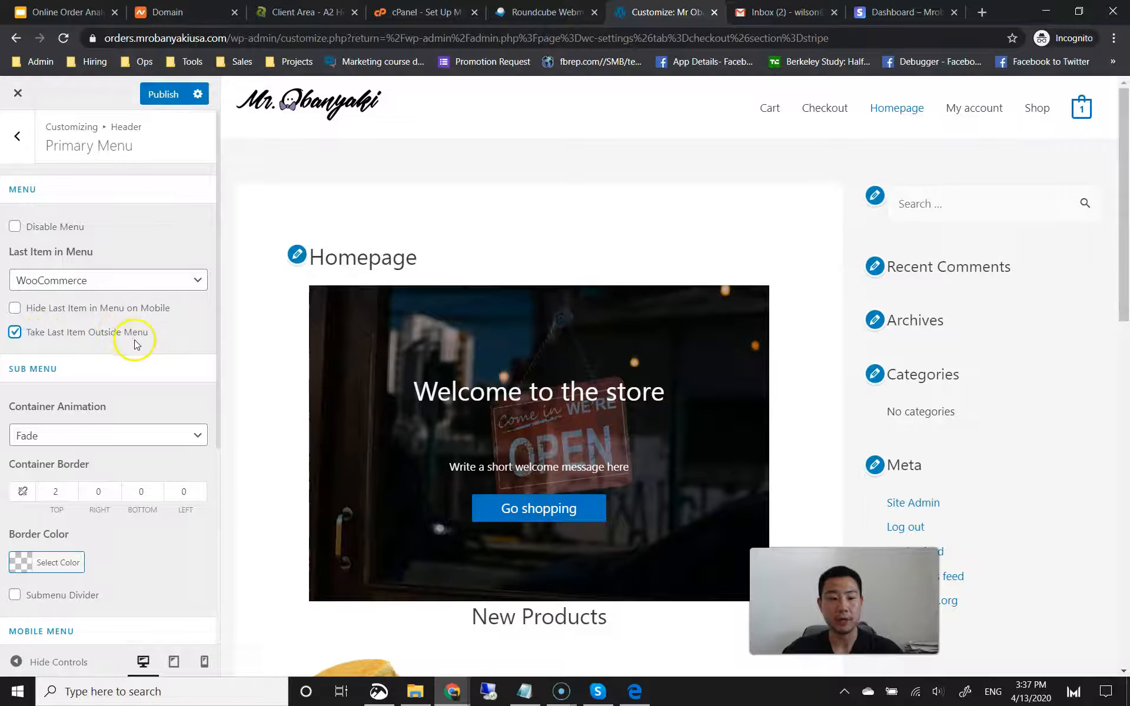
scroll(136, 341, "down", 5)
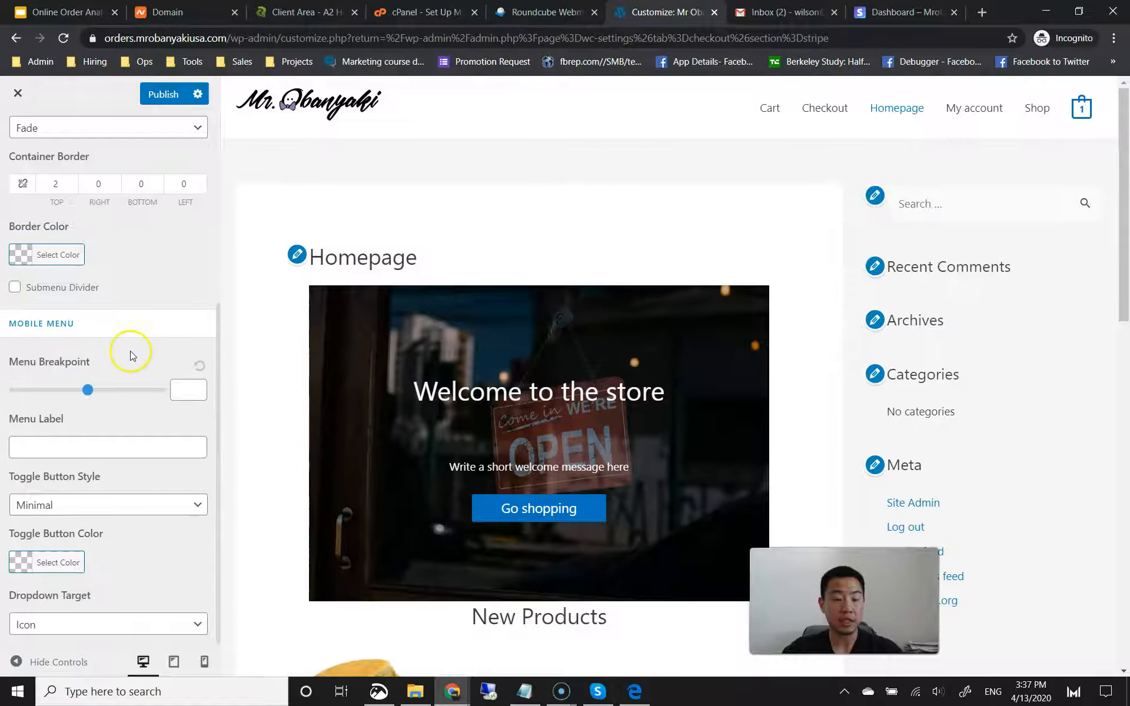
scroll(136, 404, "up", 5)
left_click(164, 99)
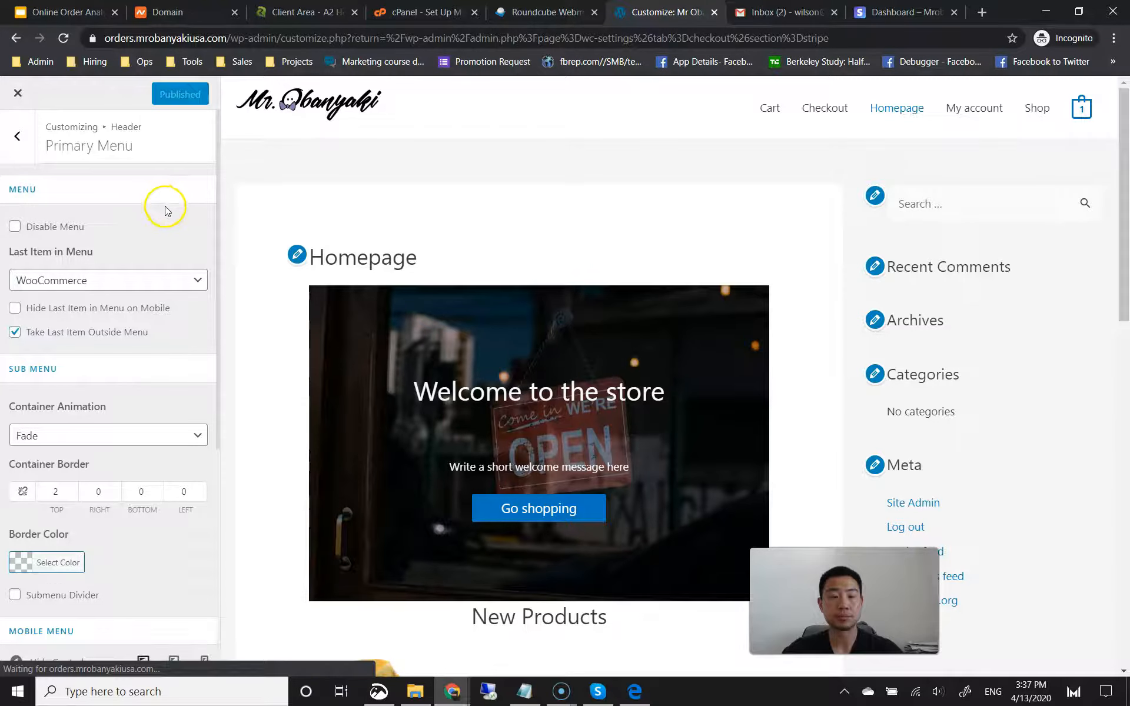
left_click(18, 137)
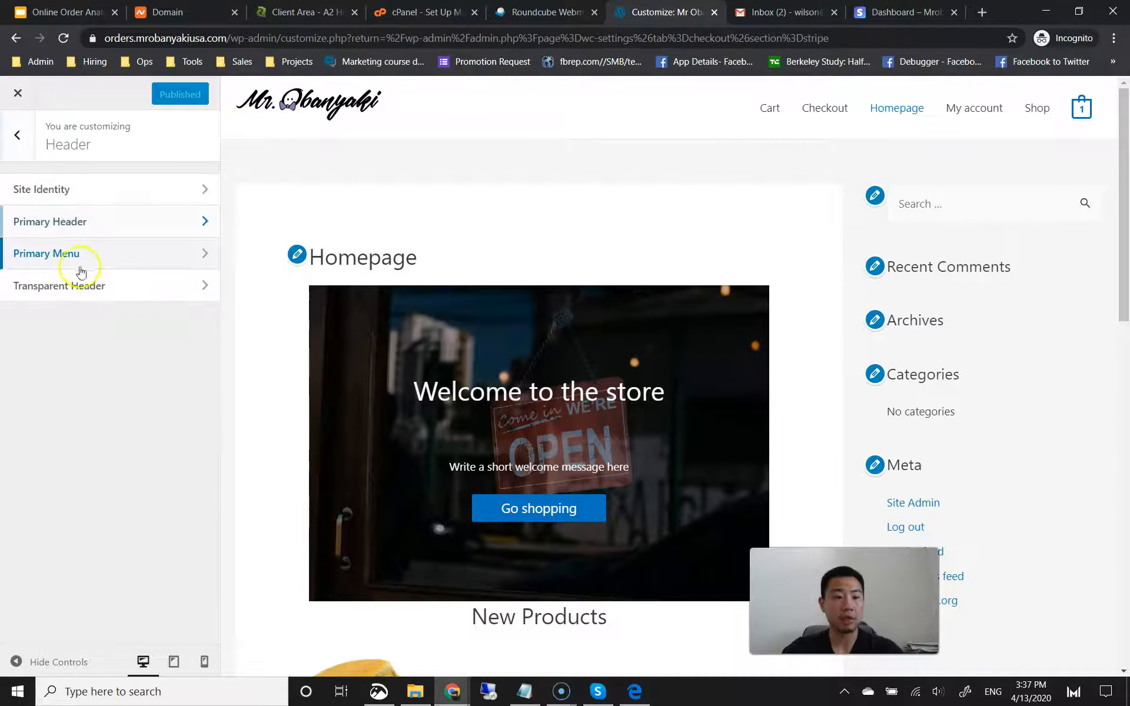
left_click(20, 145)
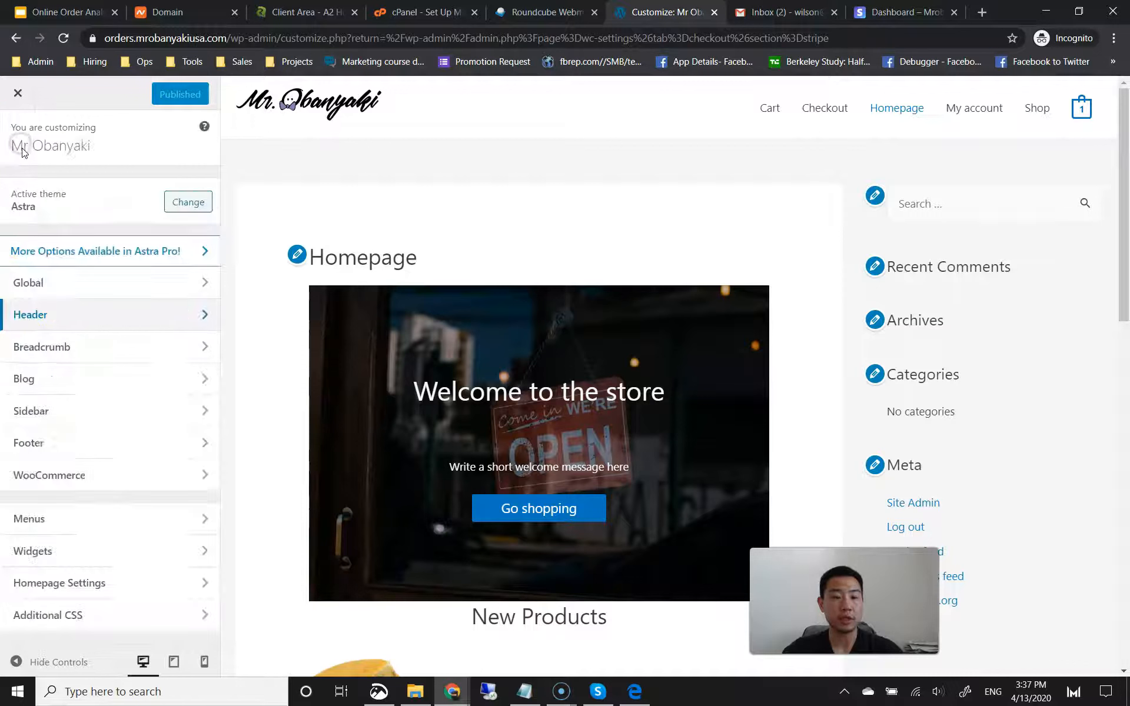
Step: Set the body text font size to 18 in Global Typography and publish it
left_click(66, 287)
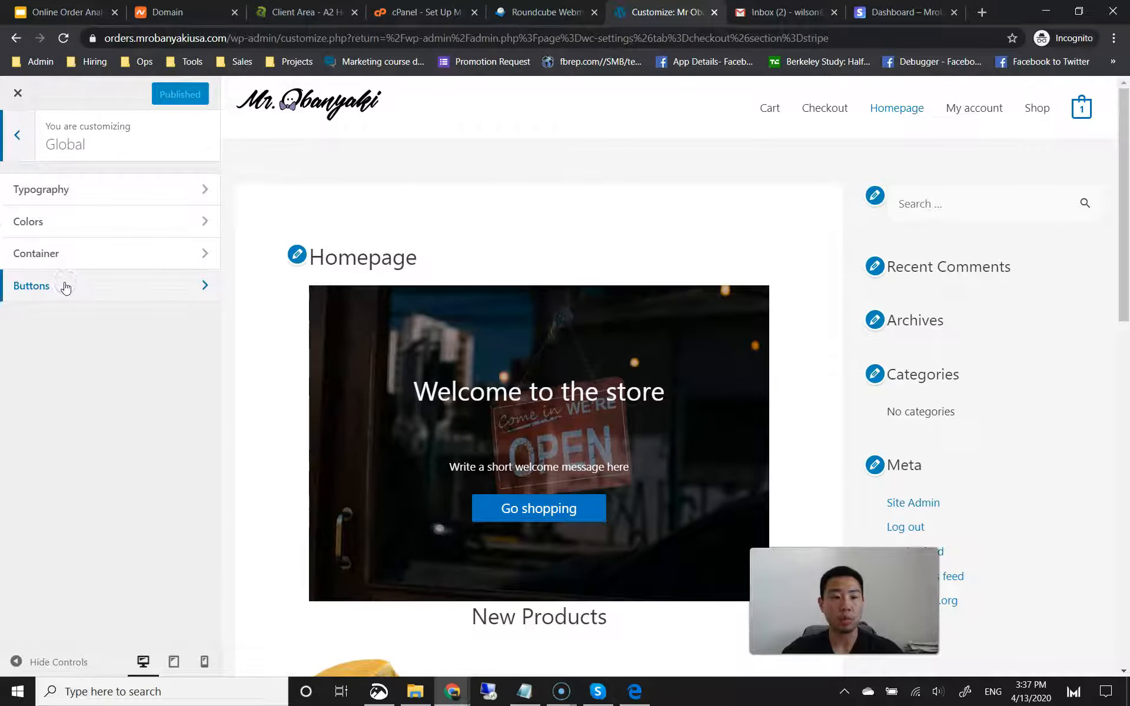
left_click(97, 197)
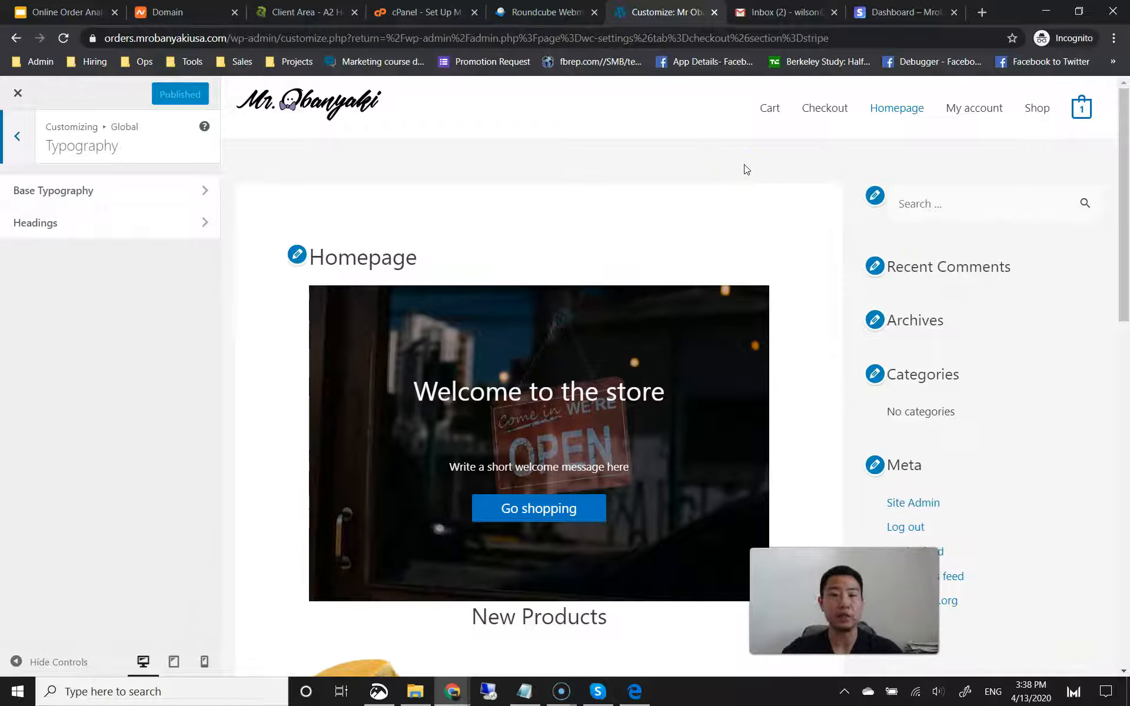
left_click(131, 202)
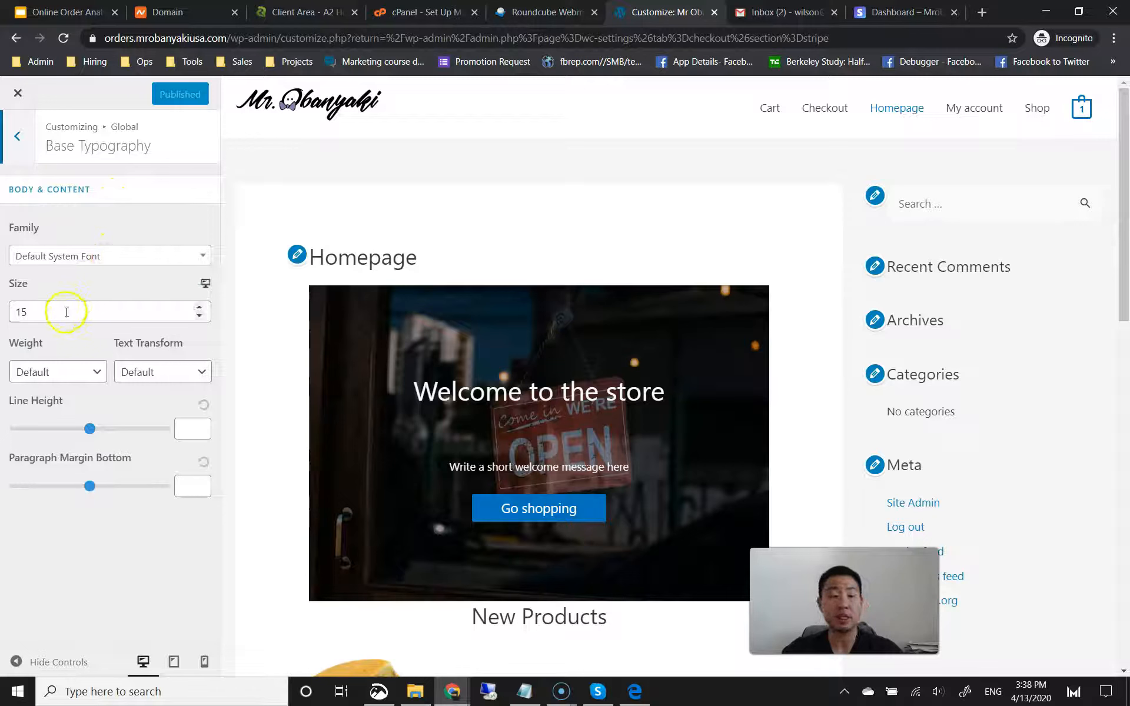
left_click_drag(45, 311, 24, 312)
type("18")
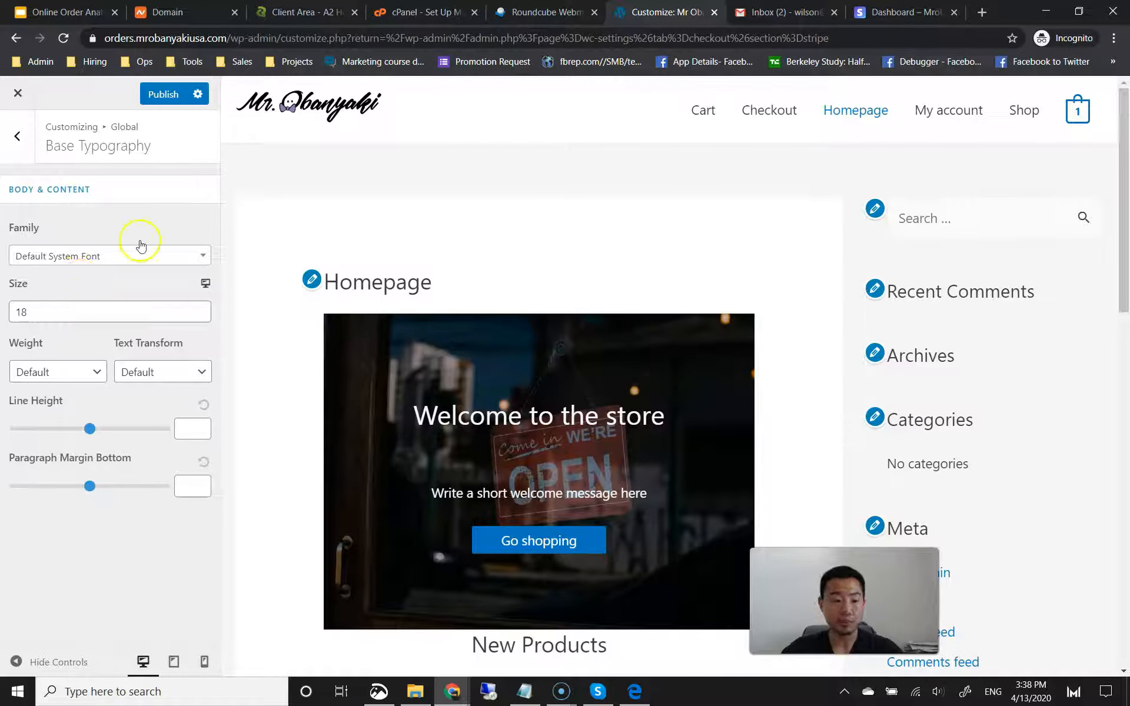
left_click(164, 97)
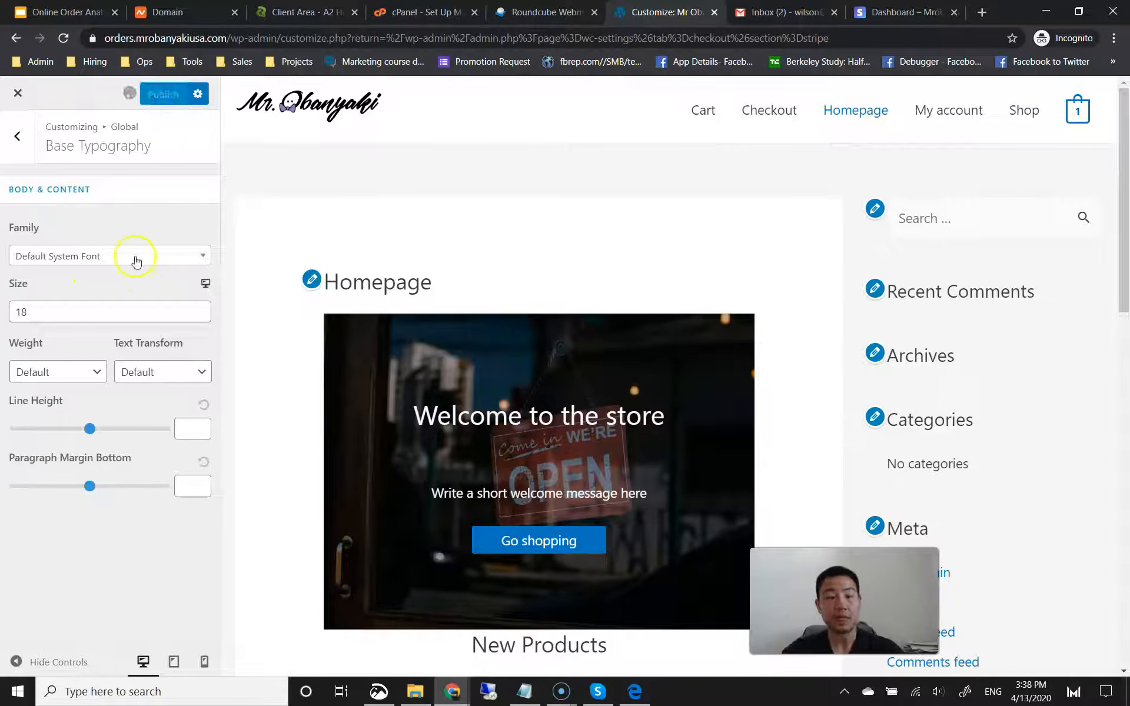
Step: Review the Headings typography settings without changes, then return to the Global sections
left_click(21, 135)
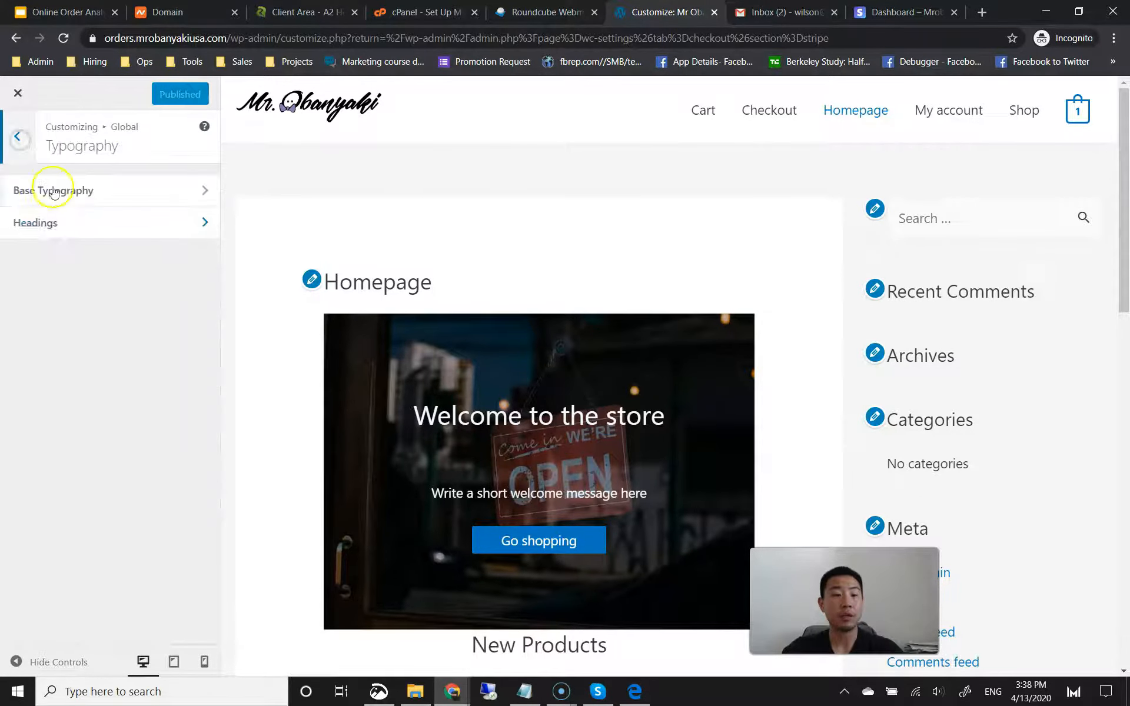
left_click(60, 223)
scroll(116, 371, "down", 3)
scroll(116, 370, "up", 4)
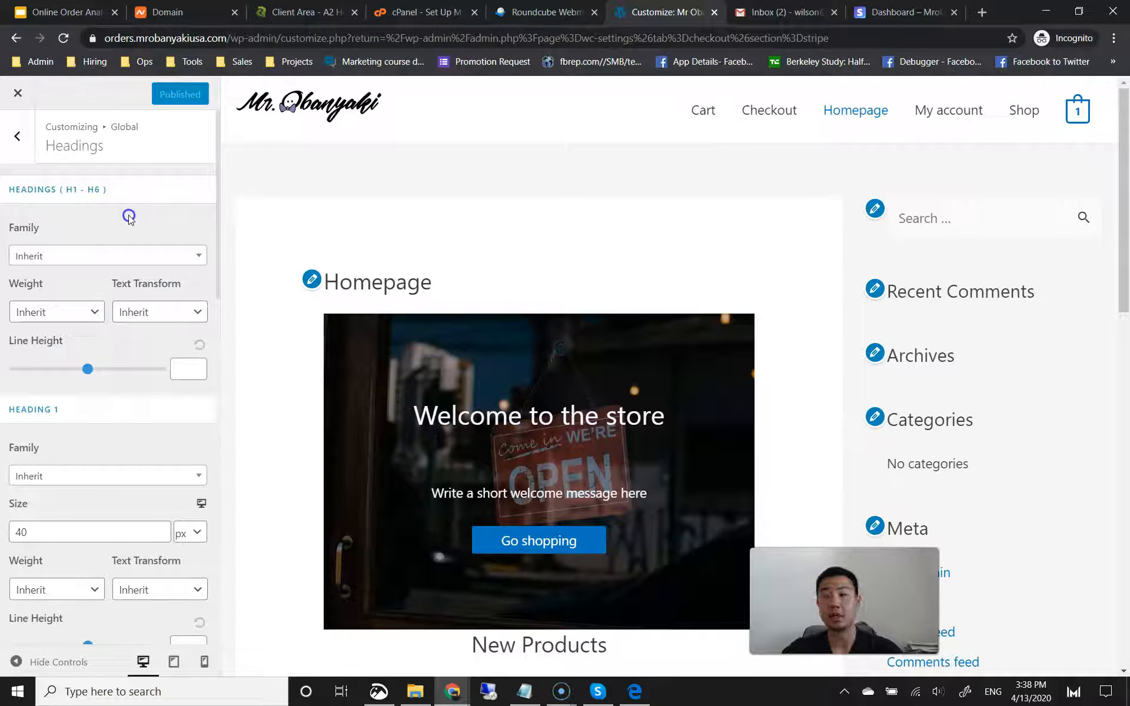
left_click(22, 141)
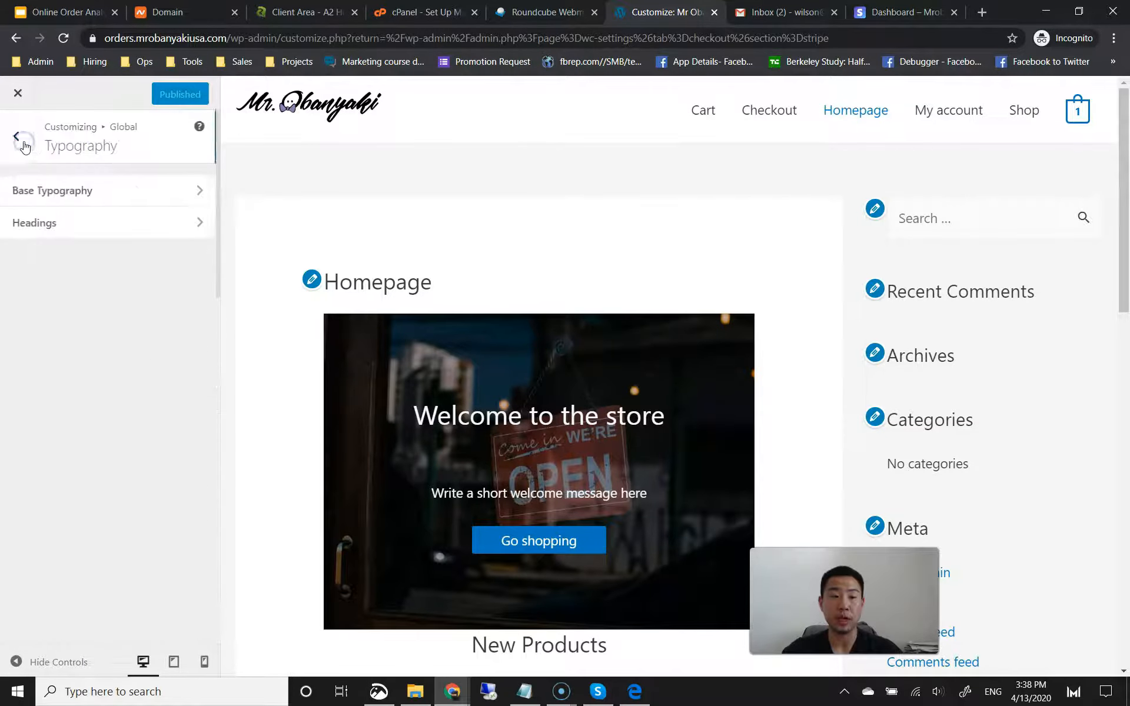
left_click(23, 144)
Step: In Global Base Colors, set the theme colour to purple #8224e3
left_click(58, 220)
left_click(69, 192)
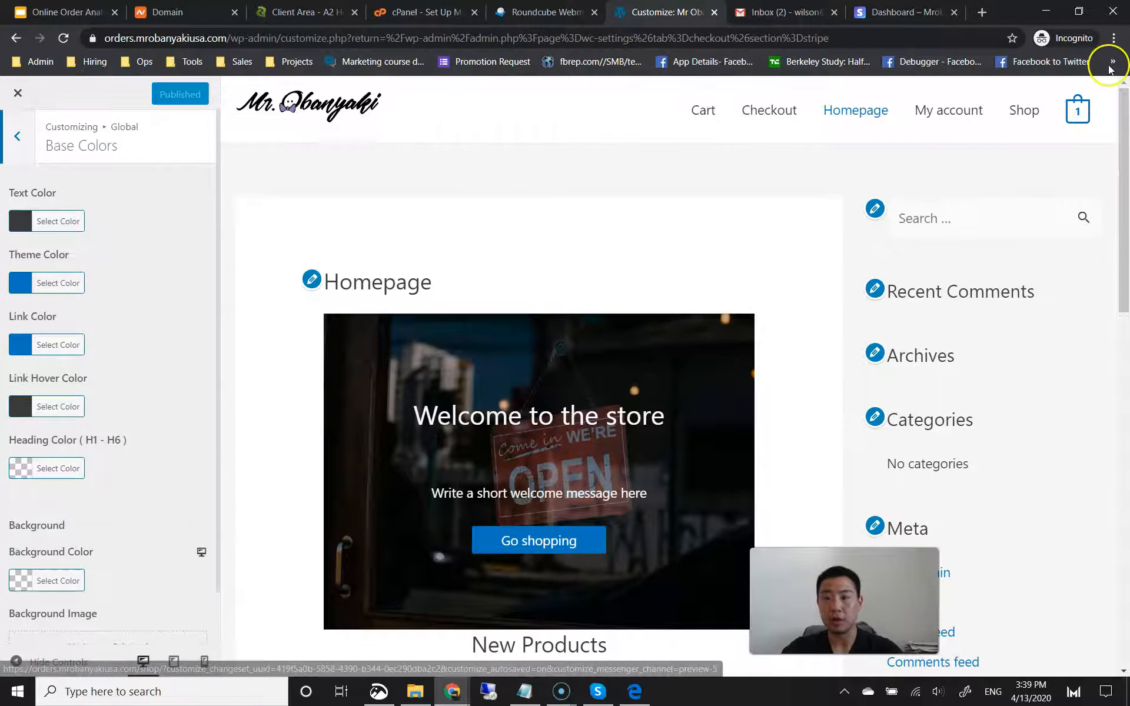
left_click(1112, 40)
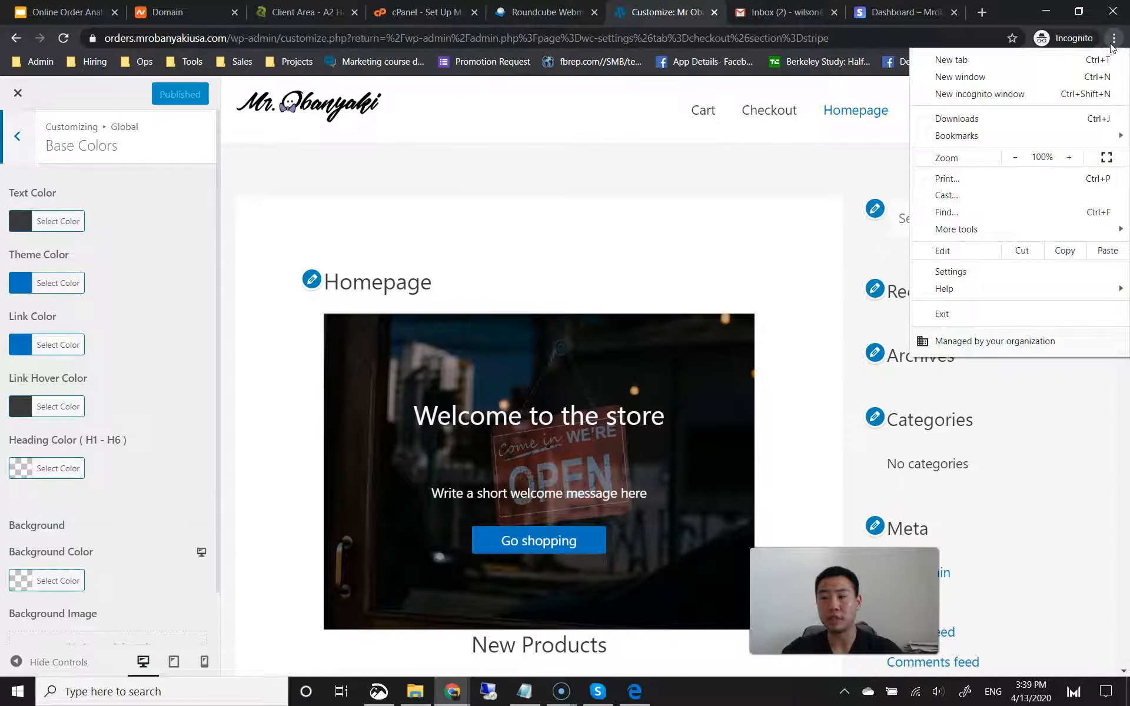
left_click(1023, 19)
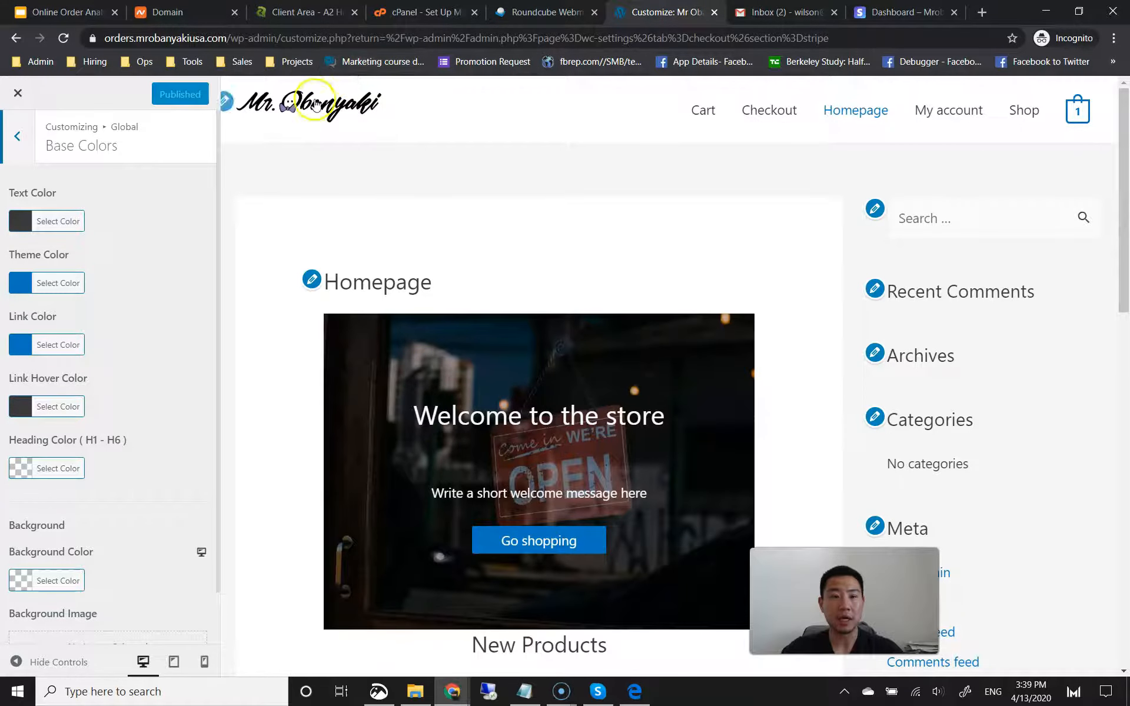
left_click(33, 288)
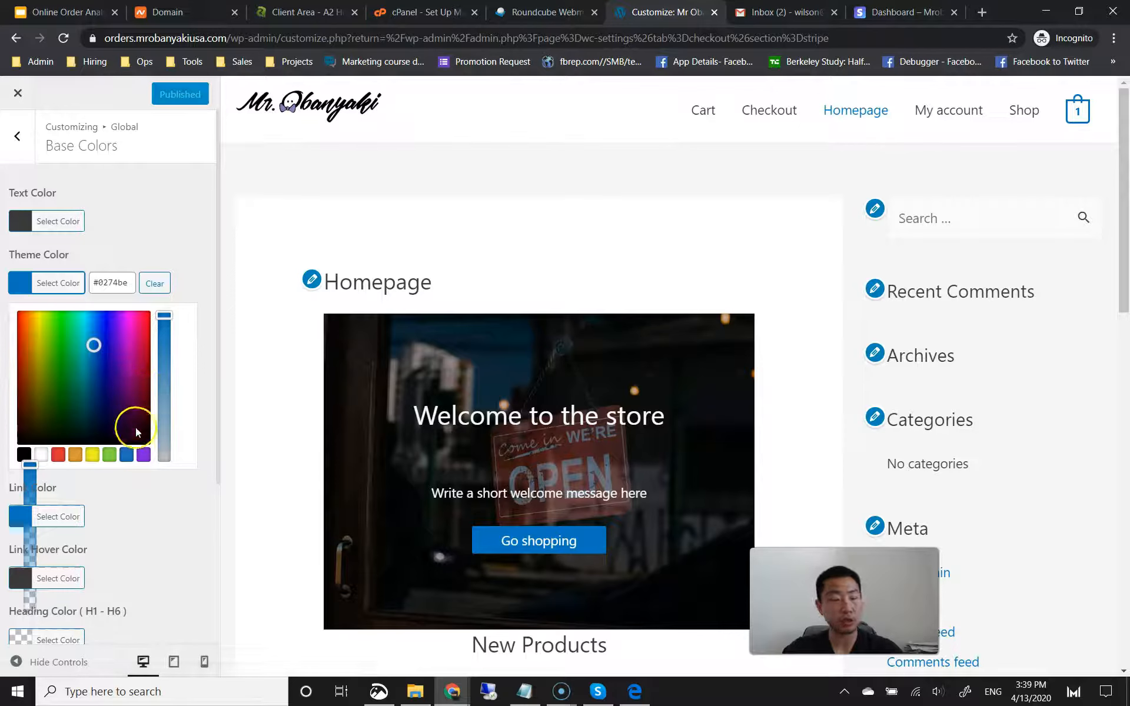
left_click(143, 453)
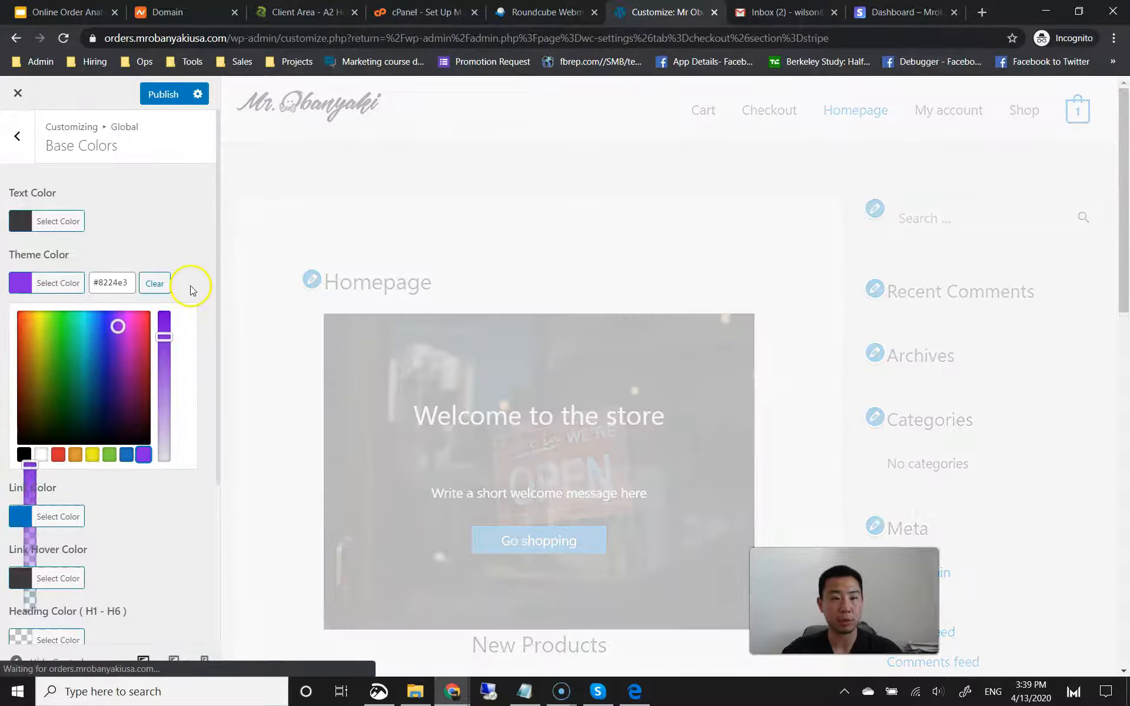
left_click(191, 283)
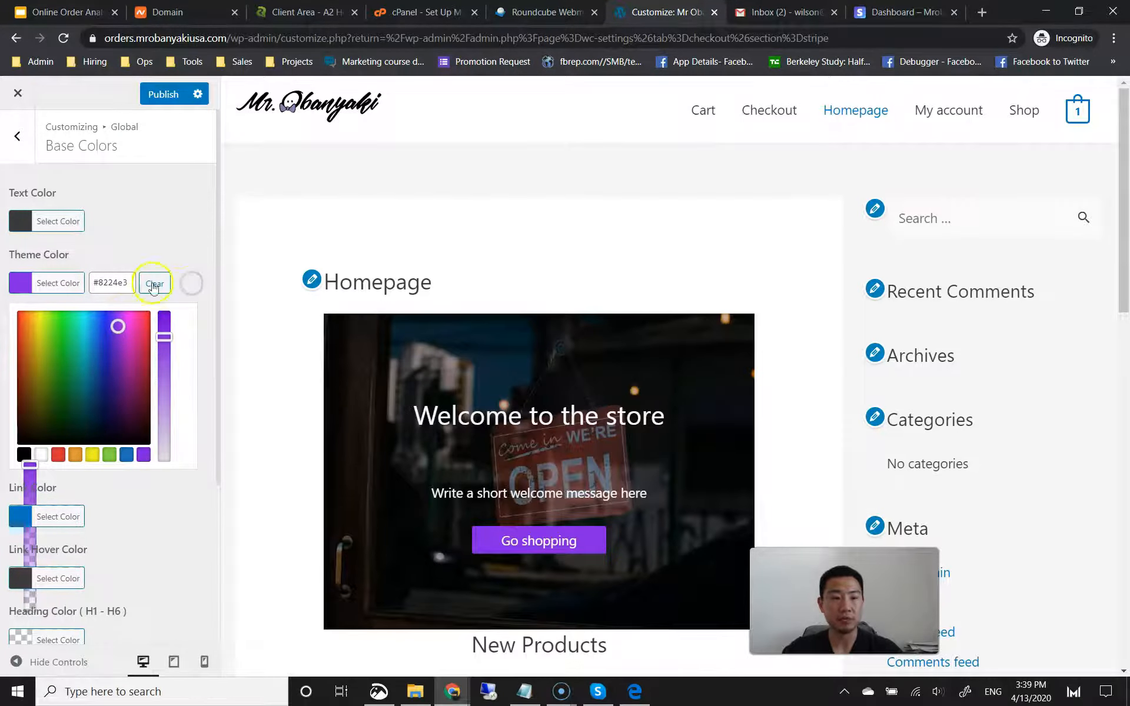
left_click(179, 241)
Step: Set the link colour to purple #8224e3 too and publish the colour changes
left_click(33, 348)
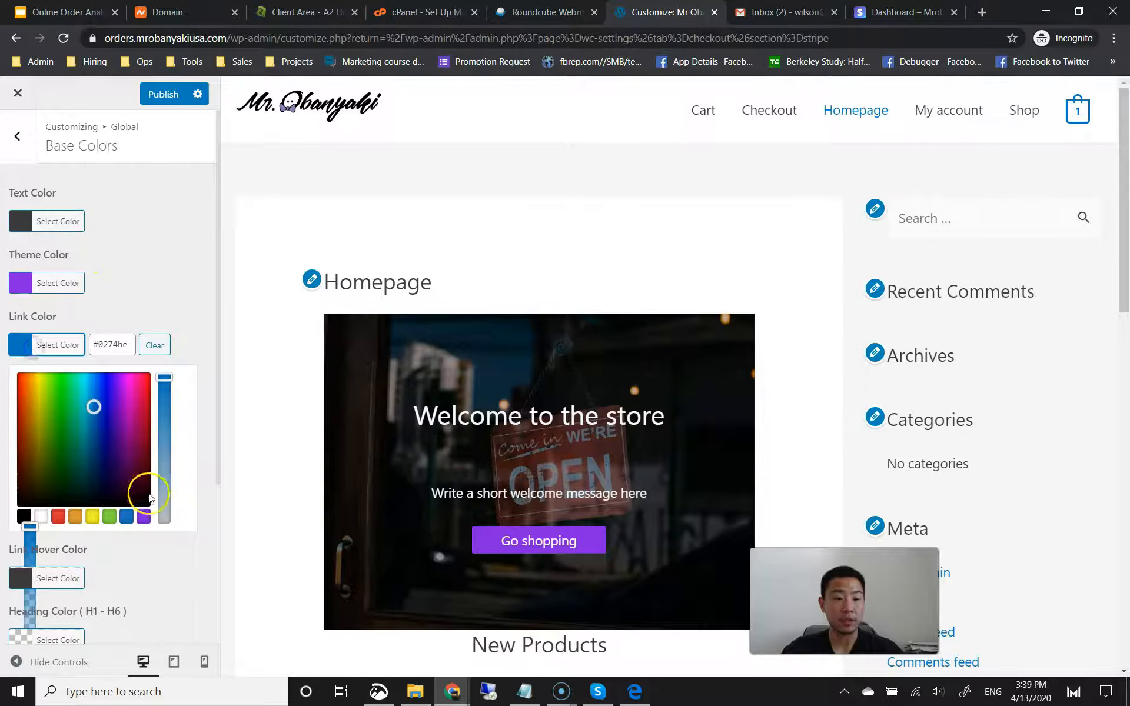
right_click(144, 514)
left_click(144, 517)
left_click(152, 277)
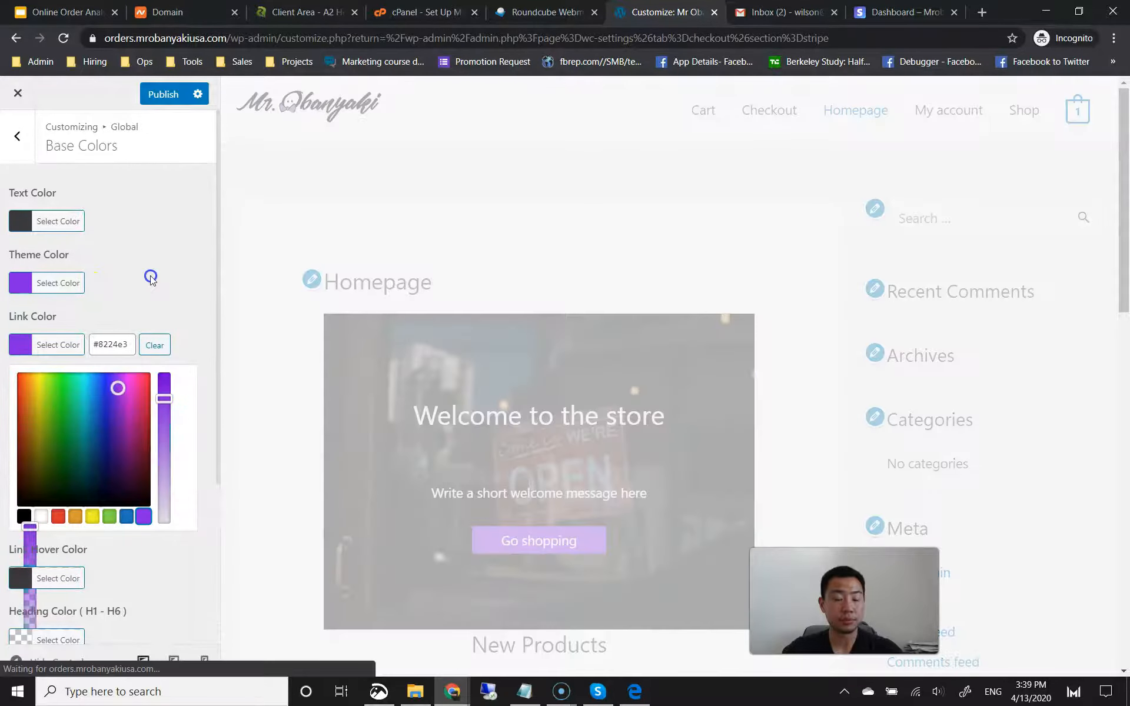
left_click(153, 95)
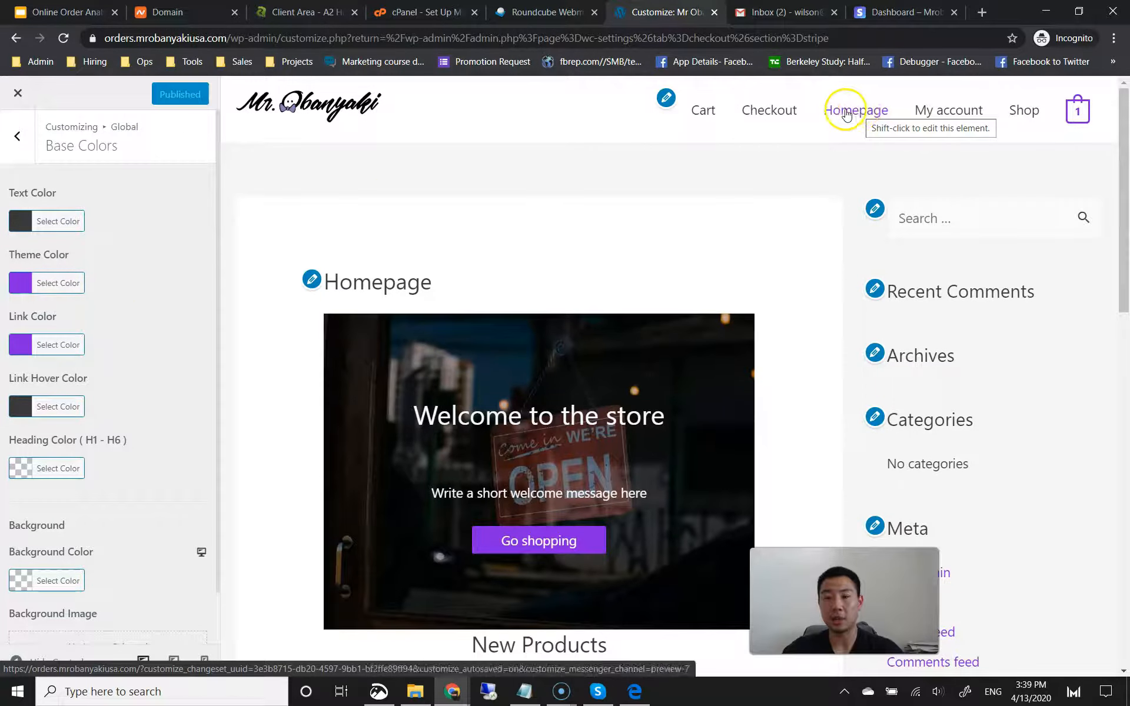
mouse_move(1079, 109)
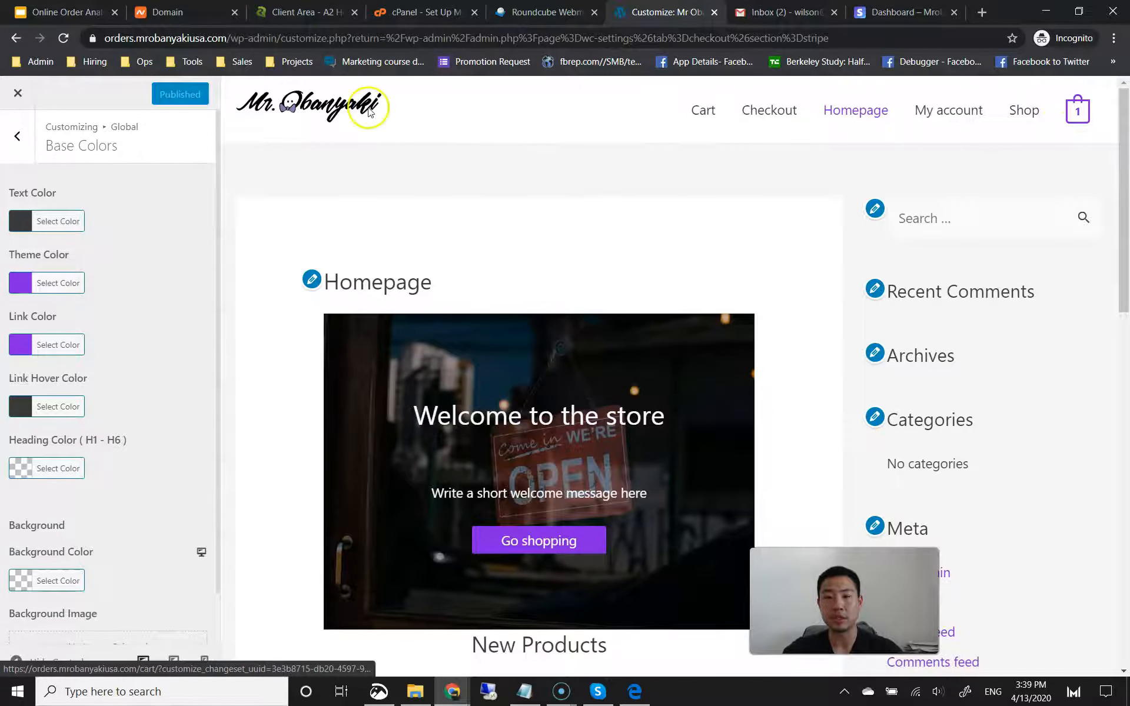
left_click(18, 147)
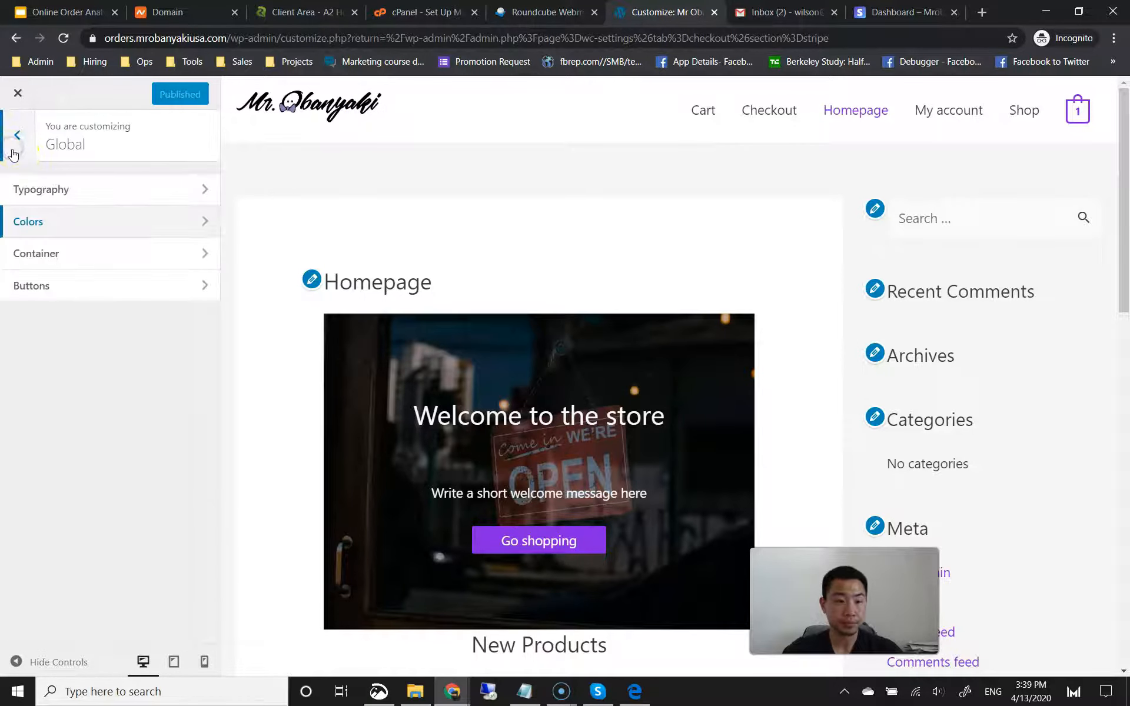
Step: Change the Container layout from Content Boxed to Full Width / Contained
left_click(77, 255)
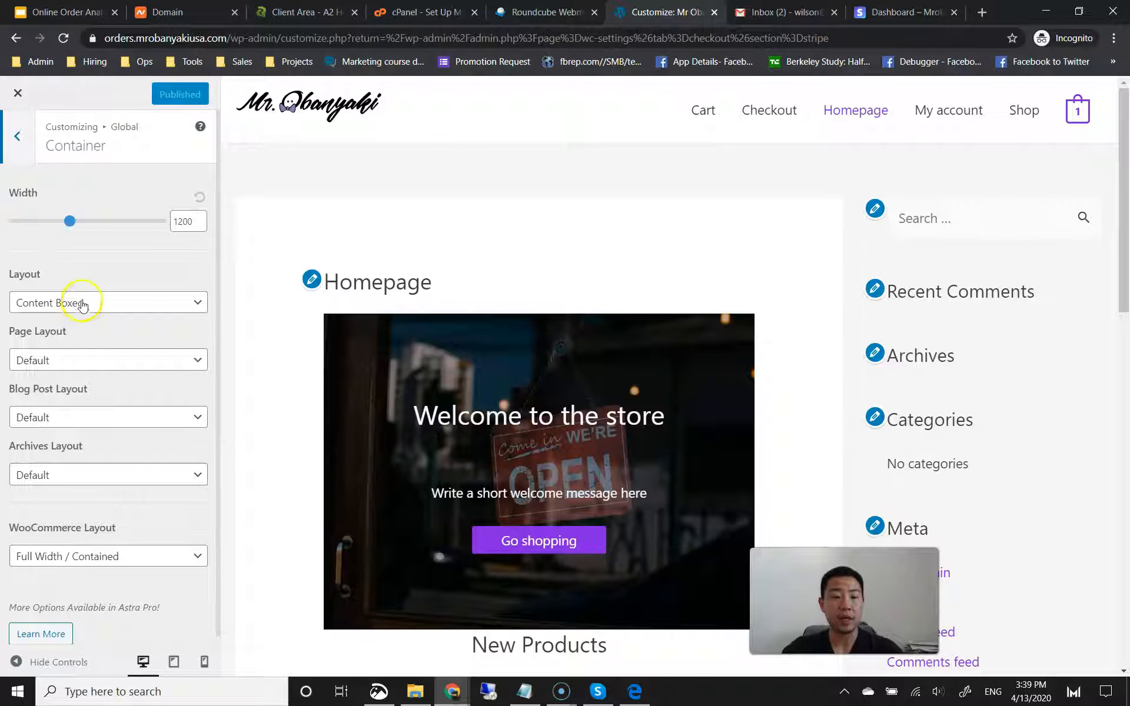
left_click(59, 303)
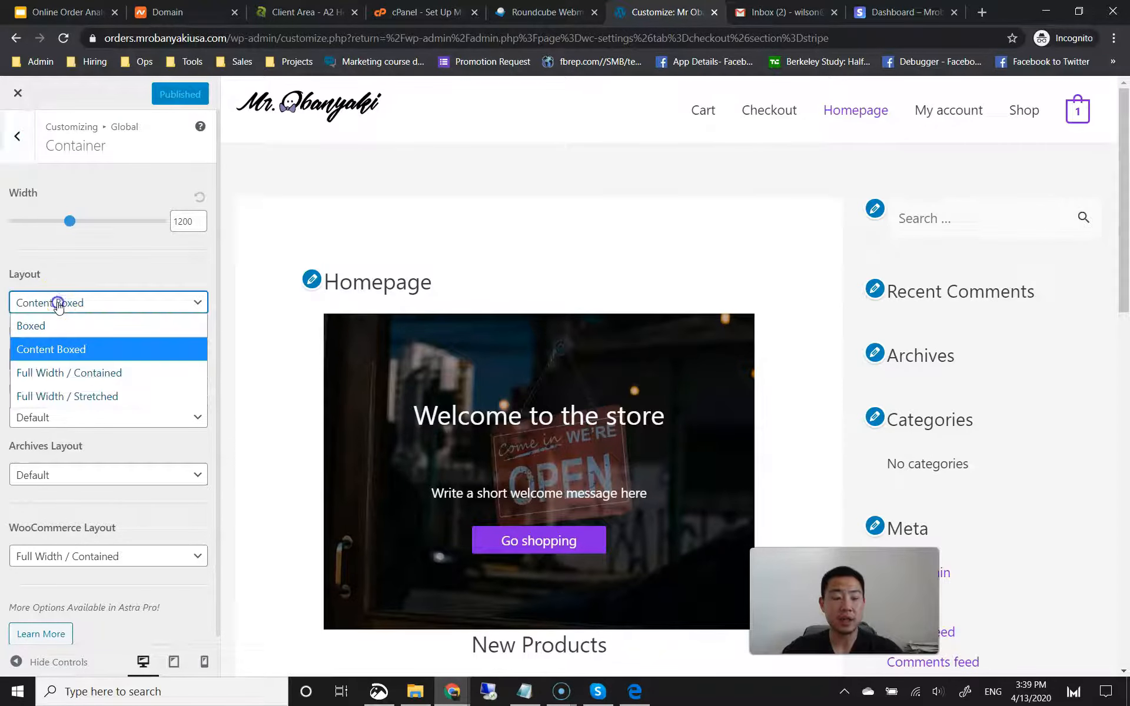
left_click(57, 373)
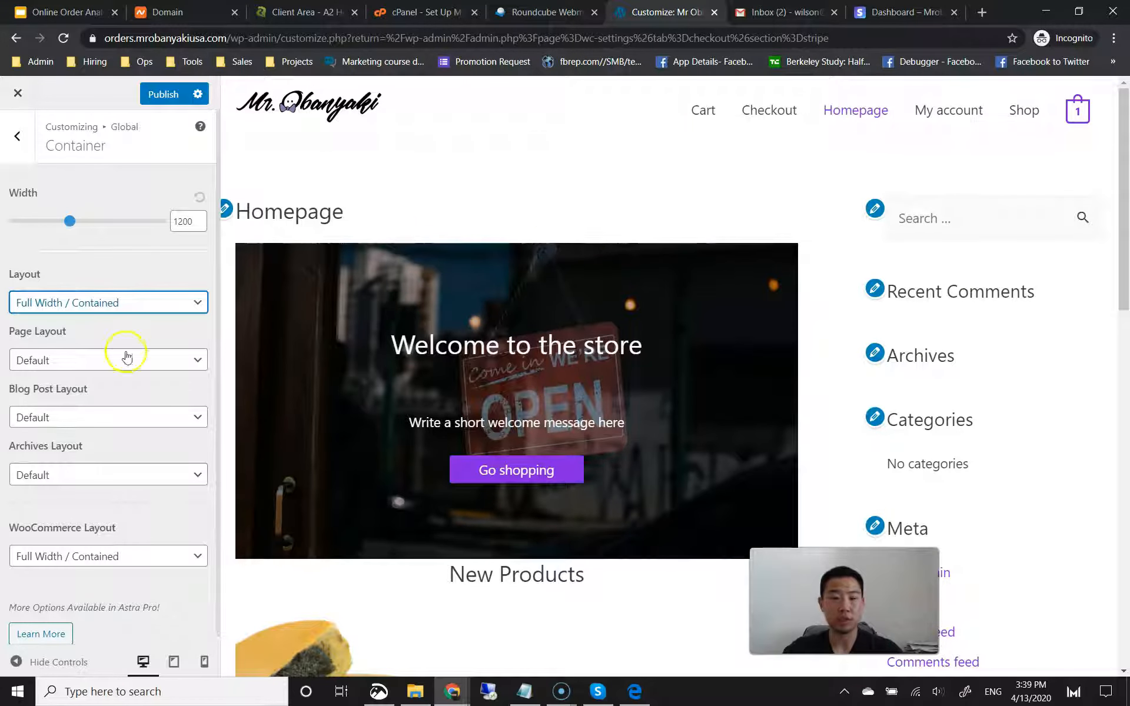
scroll(125, 361, "down", 1)
left_click(17, 130)
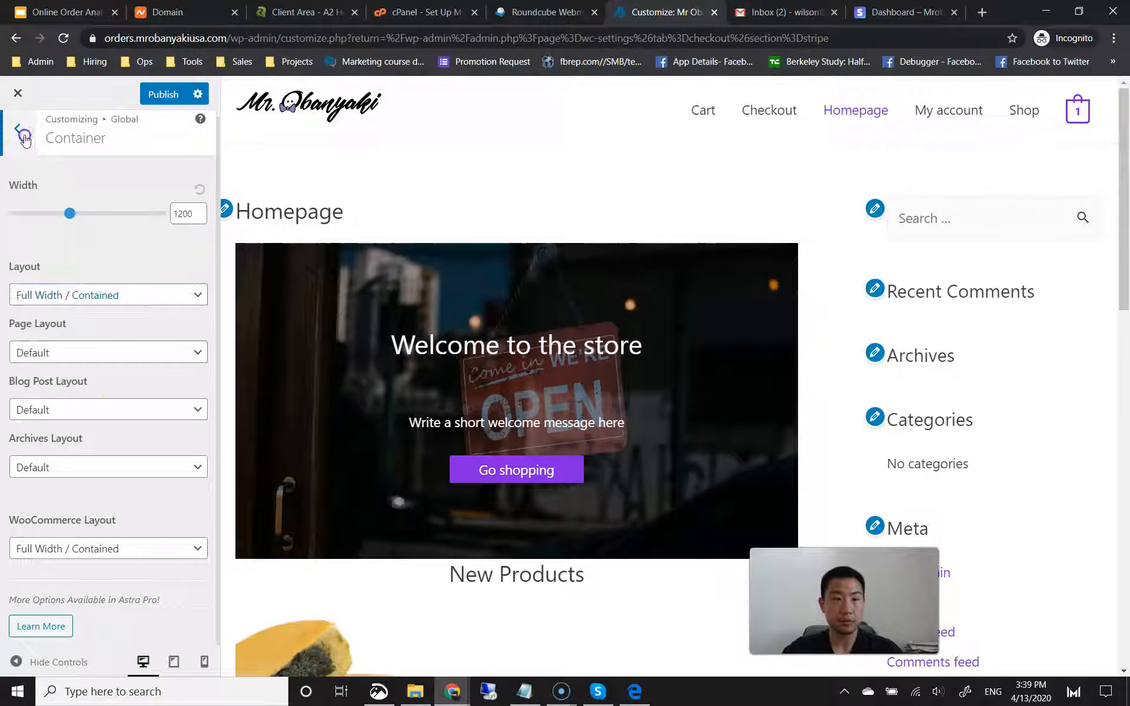
Step: Give normal-state buttons white text and a purple #8224e3 background
left_click(67, 290)
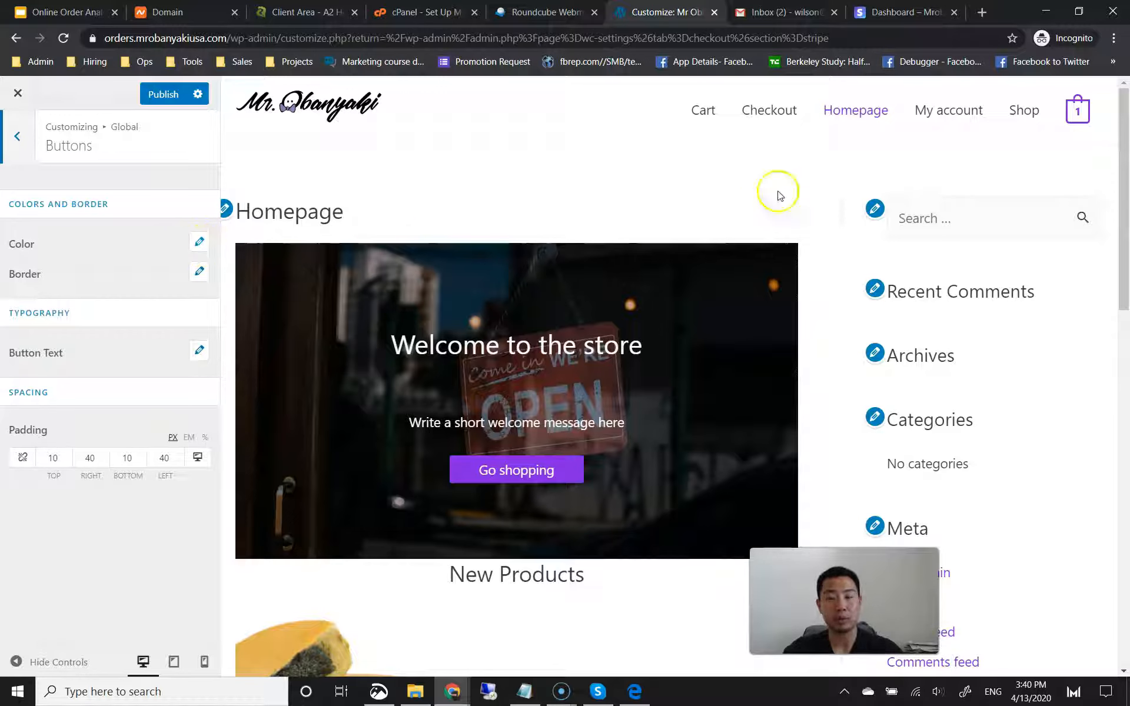
left_click(200, 244)
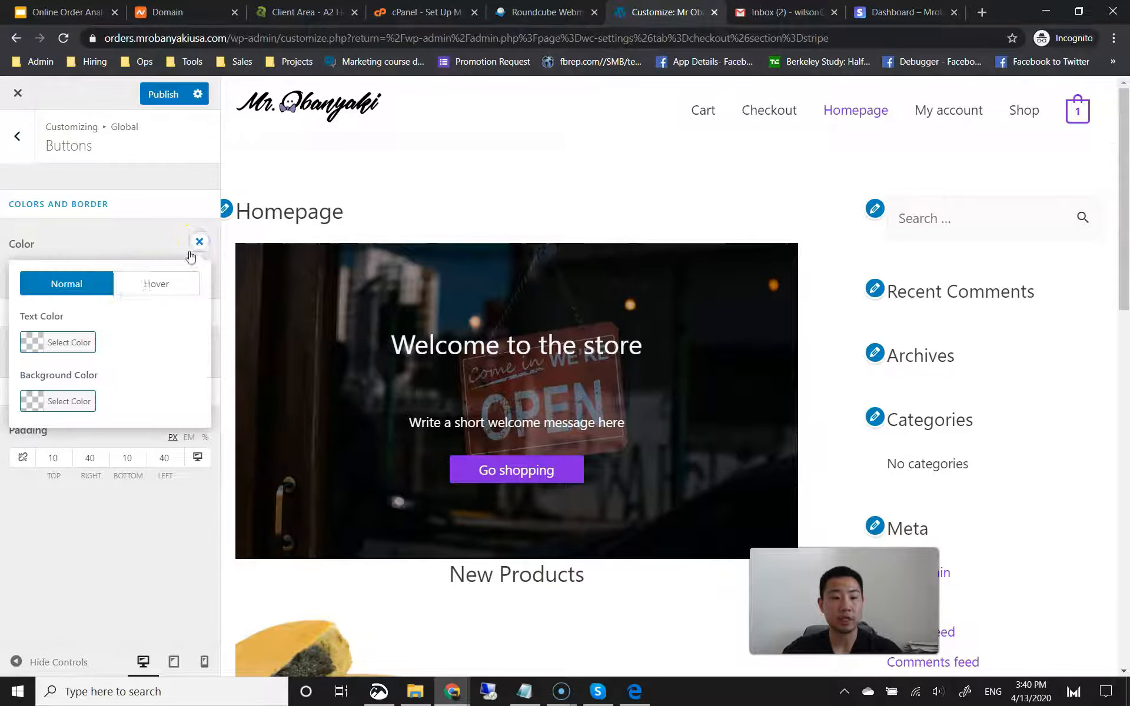
left_click(54, 342)
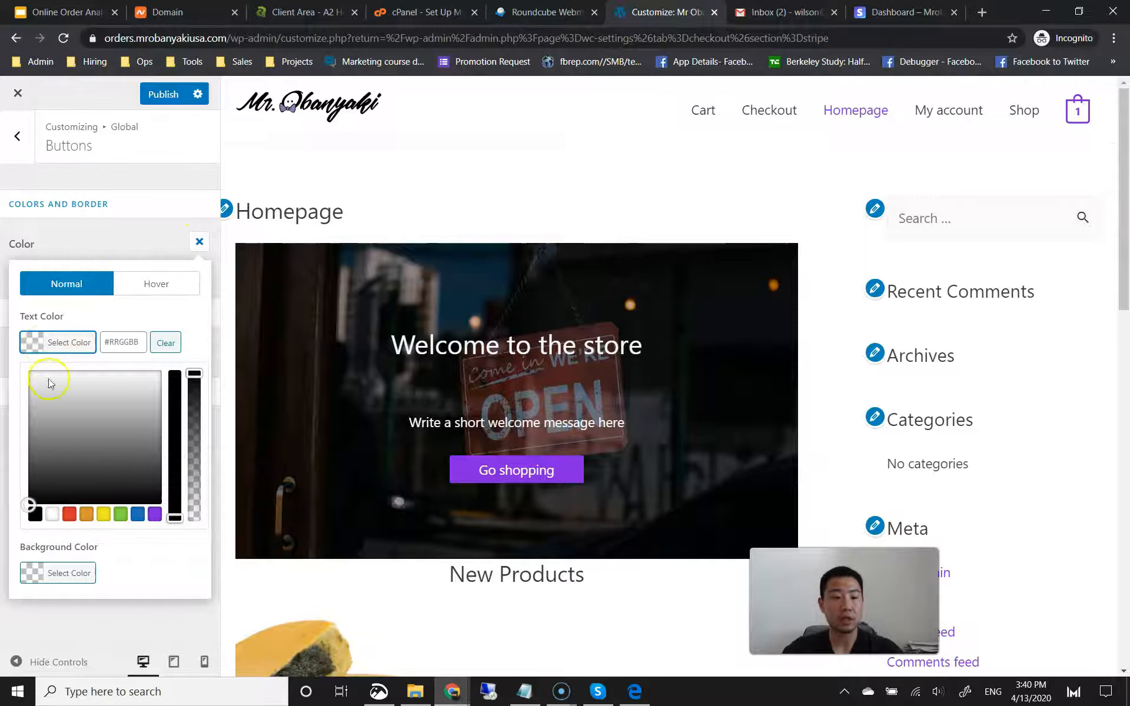
left_click(52, 513)
left_click(152, 309)
left_click(77, 394)
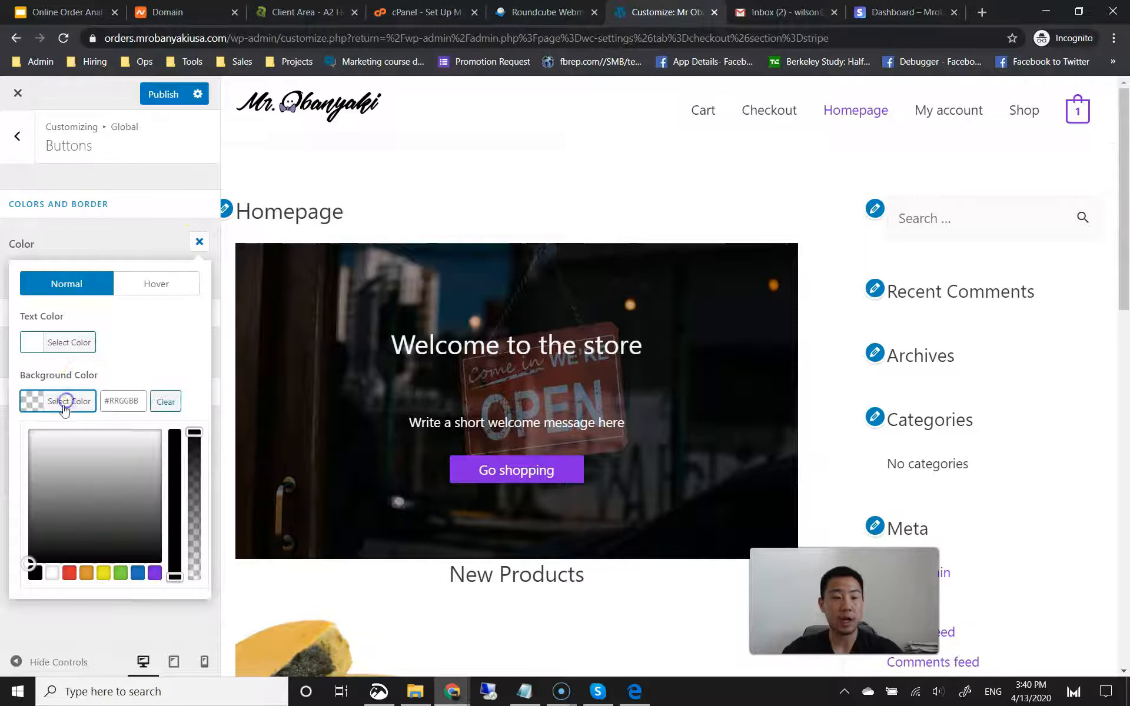
left_click(154, 572)
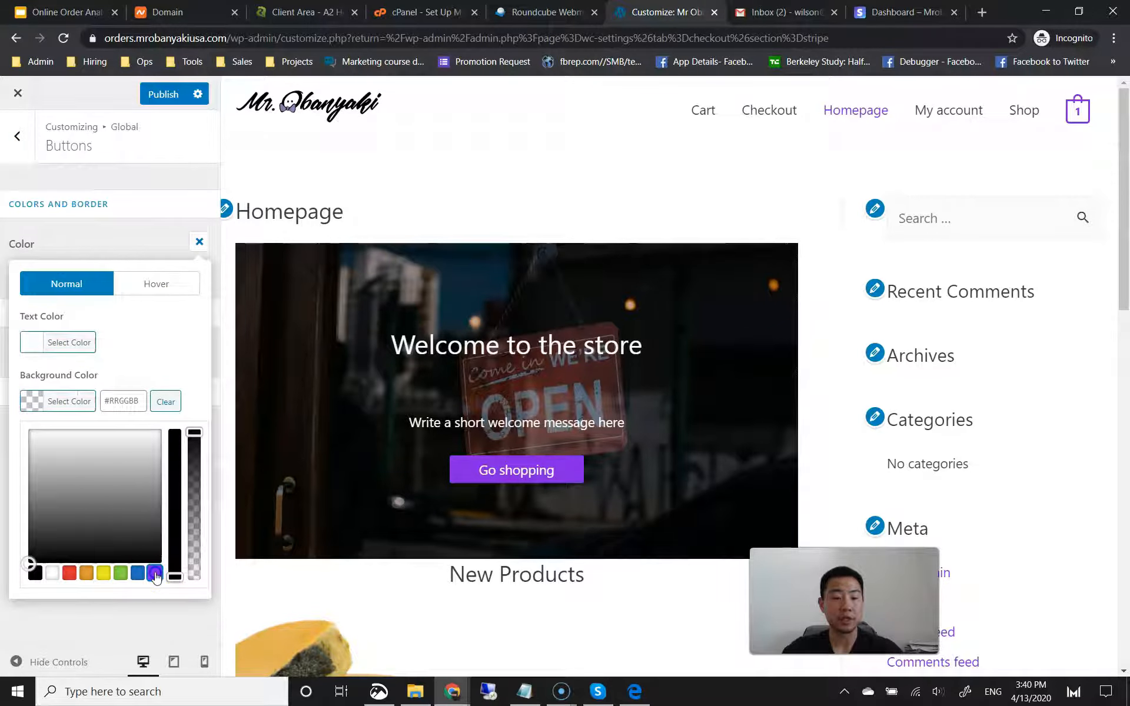
left_click(160, 372)
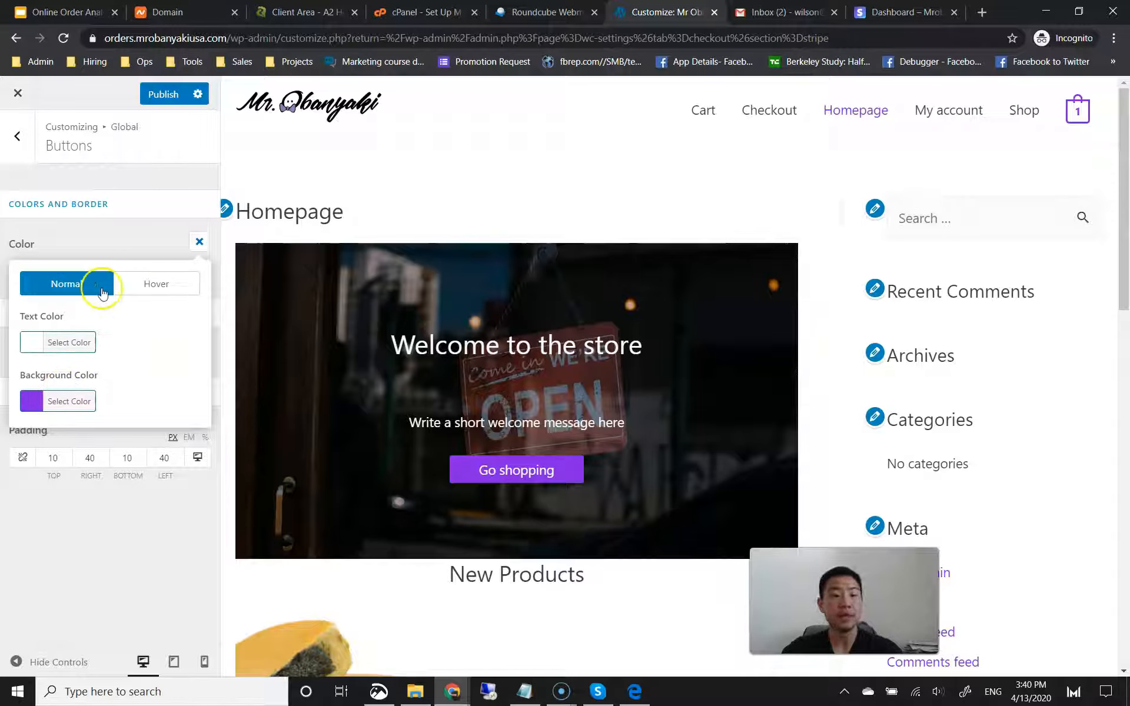
left_click(135, 285)
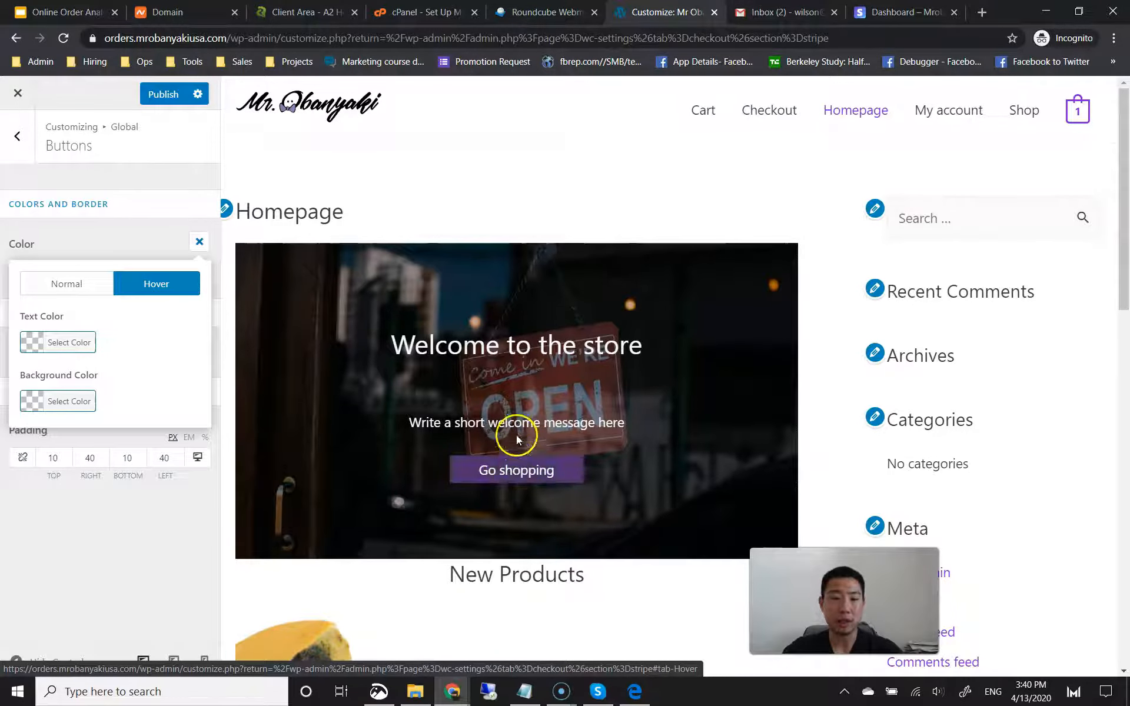
Step: Set hover-state buttons to white text on a semi-transparent purple background
left_click(50, 344)
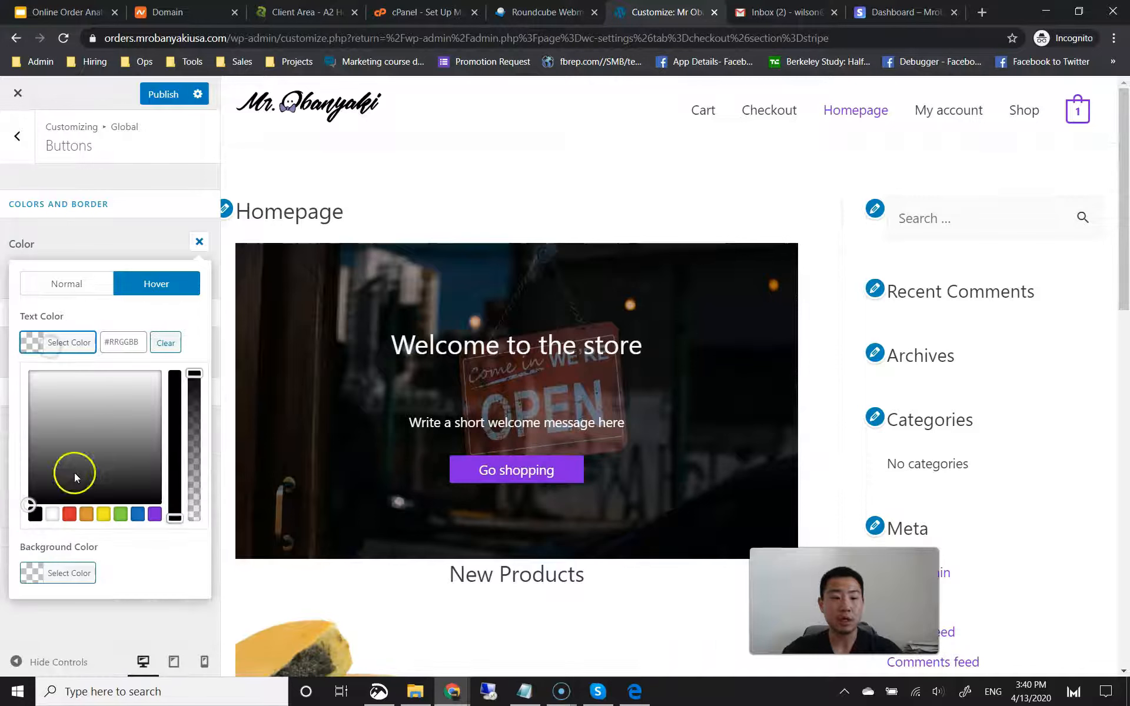
left_click(57, 512)
left_click(132, 314)
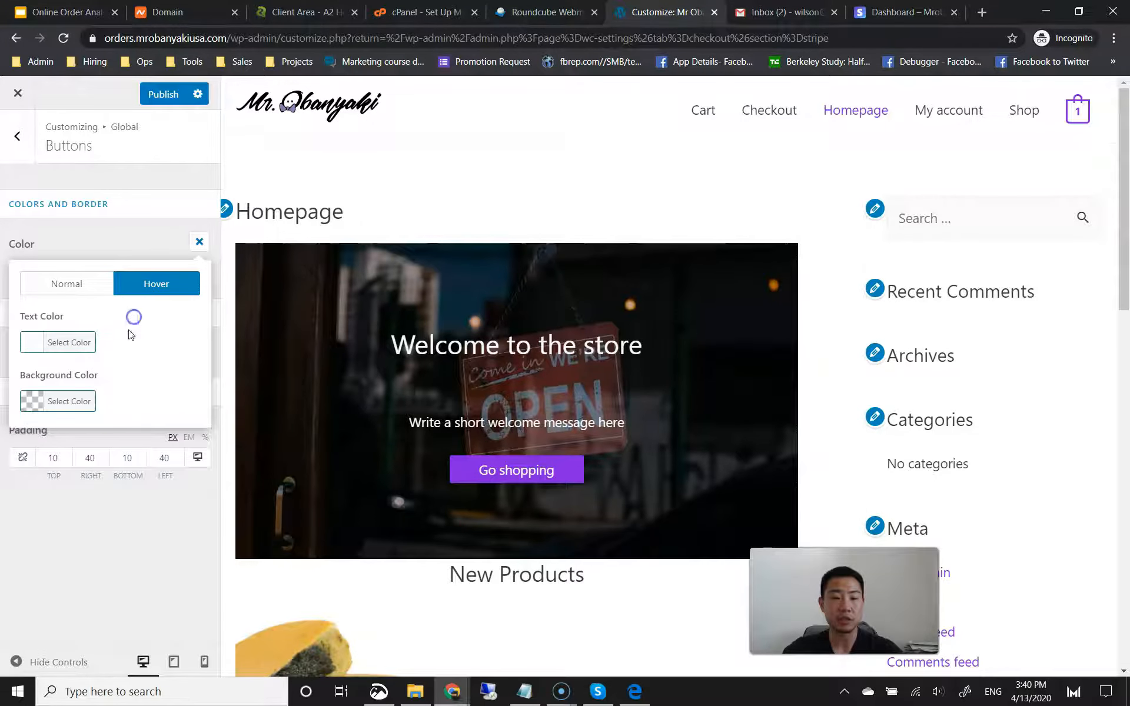
left_click(81, 405)
left_click(156, 574)
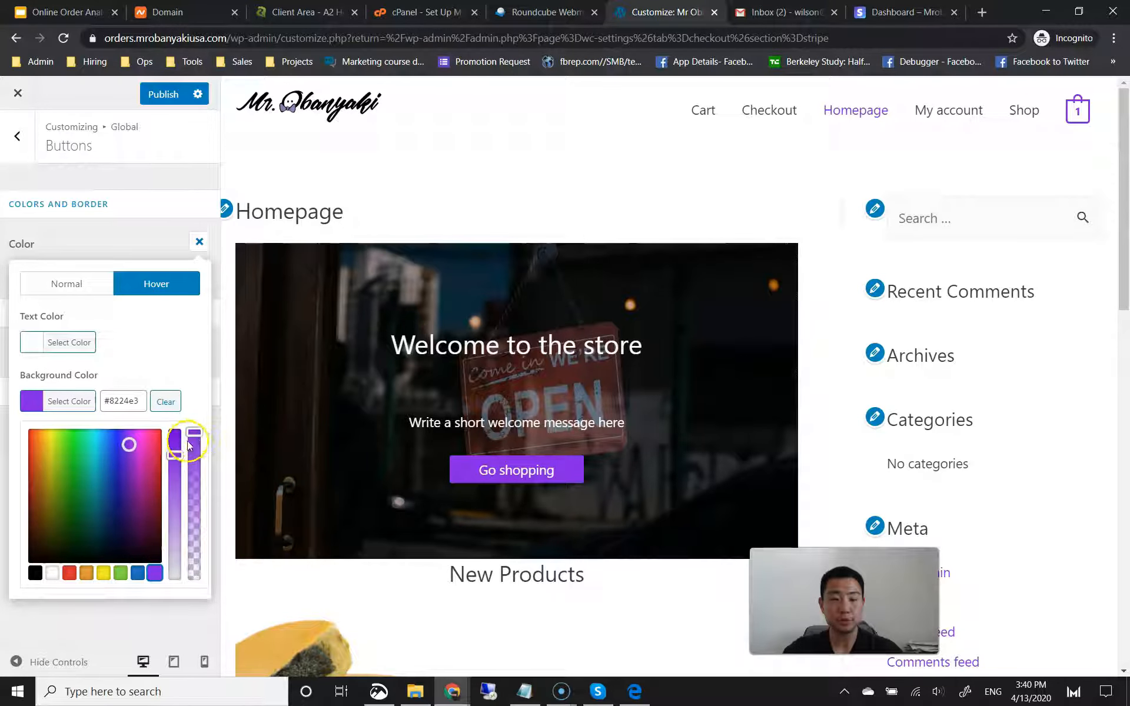
left_click_drag(195, 435, 194, 466)
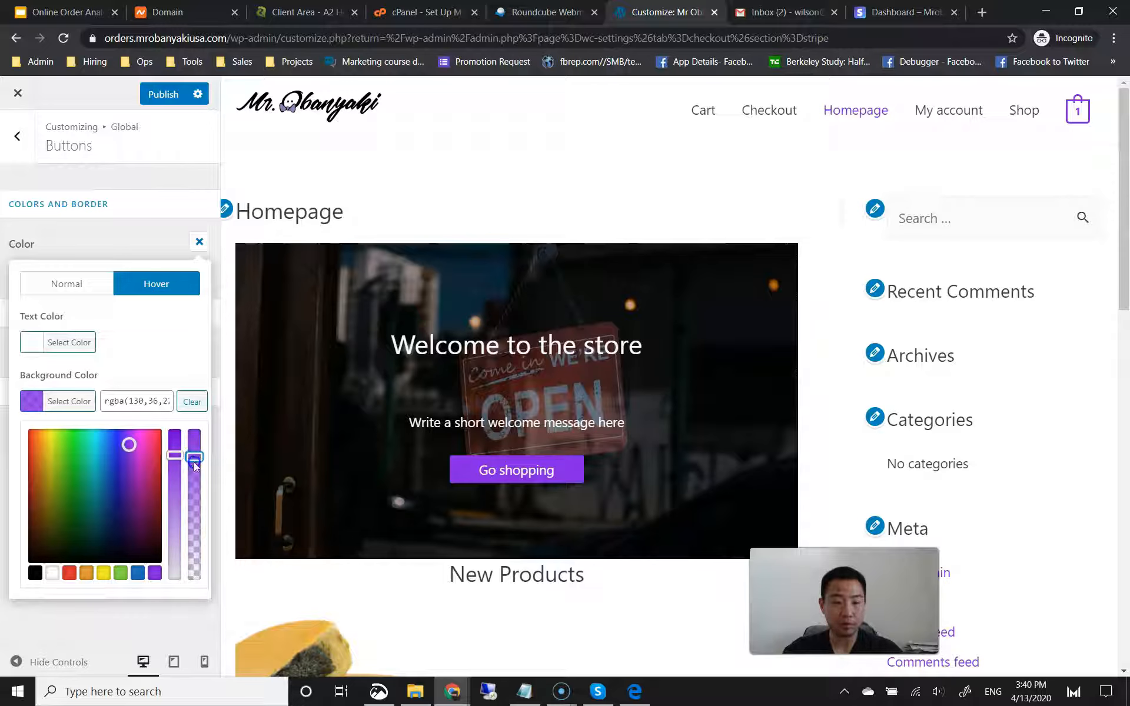
left_click(166, 353)
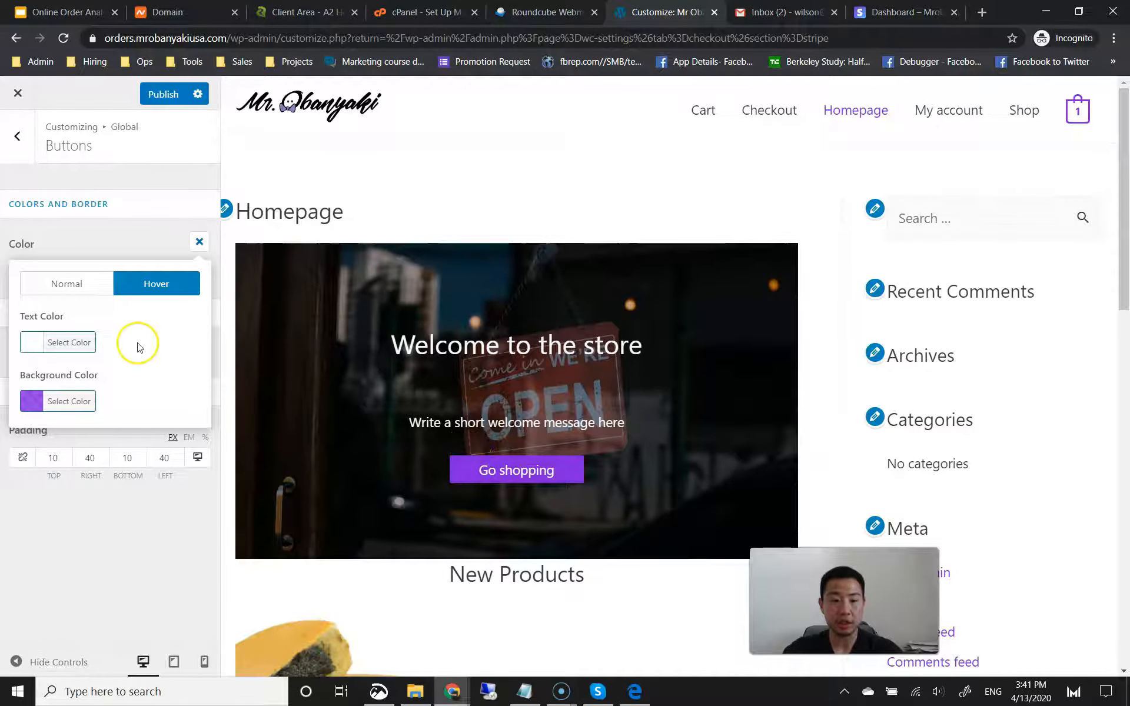
left_click(71, 401)
left_click_drag(206, 460, 194, 494)
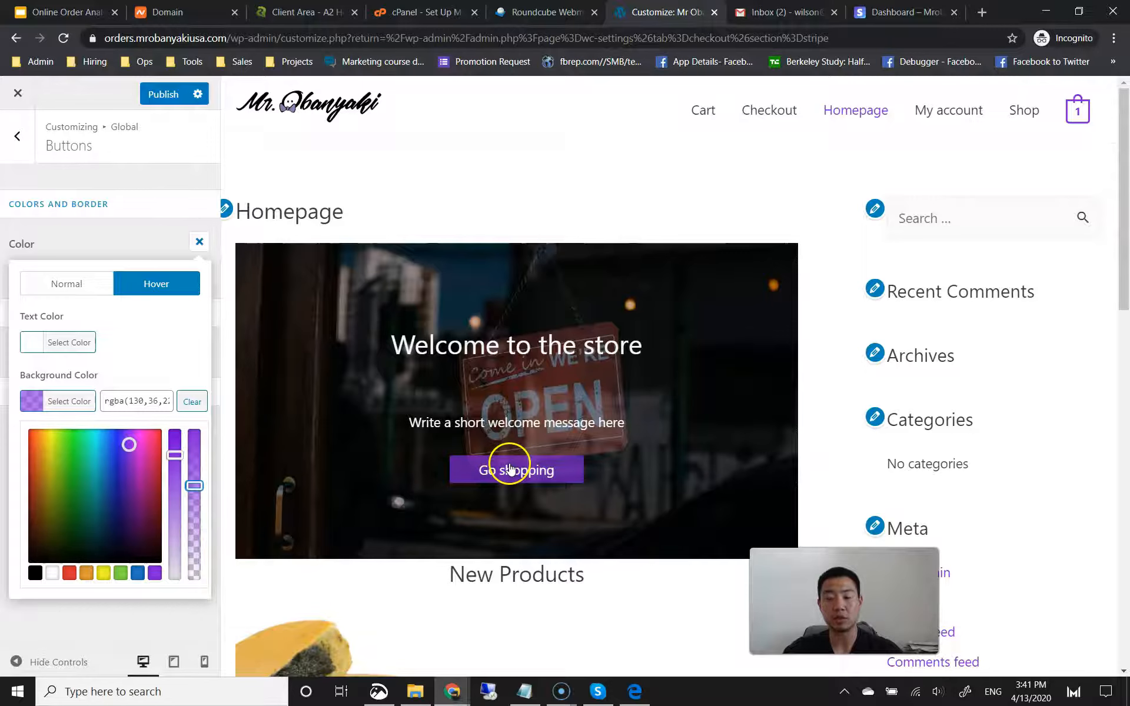
left_click(132, 345)
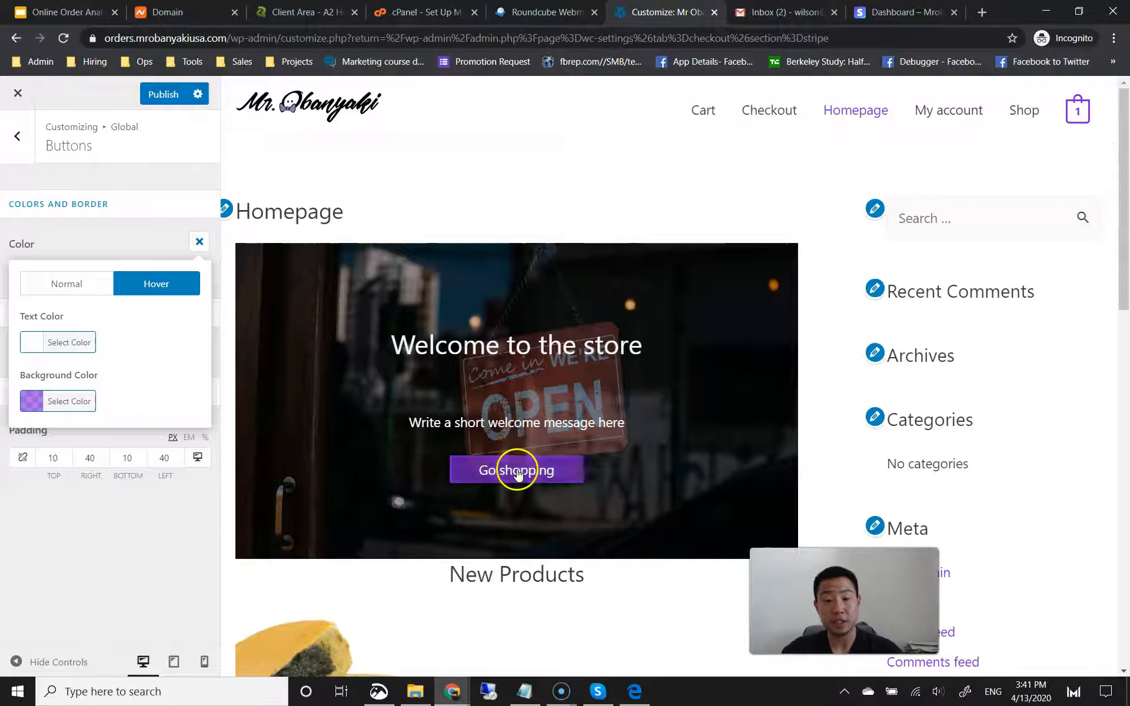
Step: Publish the button styles, check Button Text typography, and return to the main sections
left_click(157, 241)
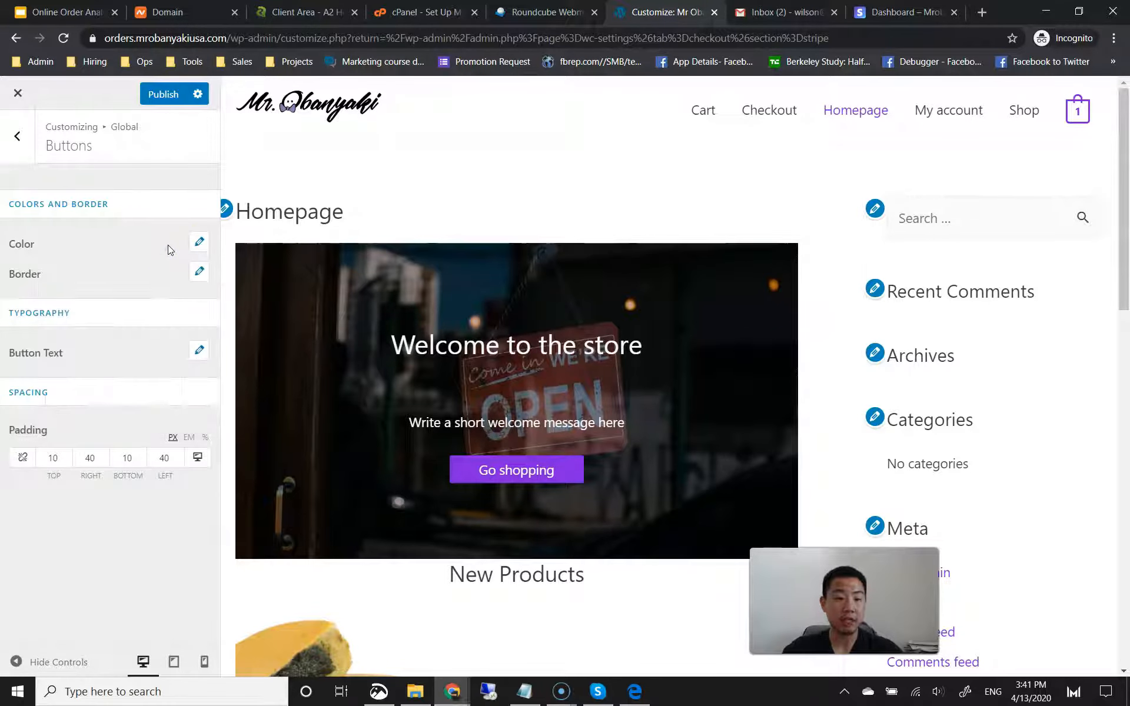
left_click(154, 98)
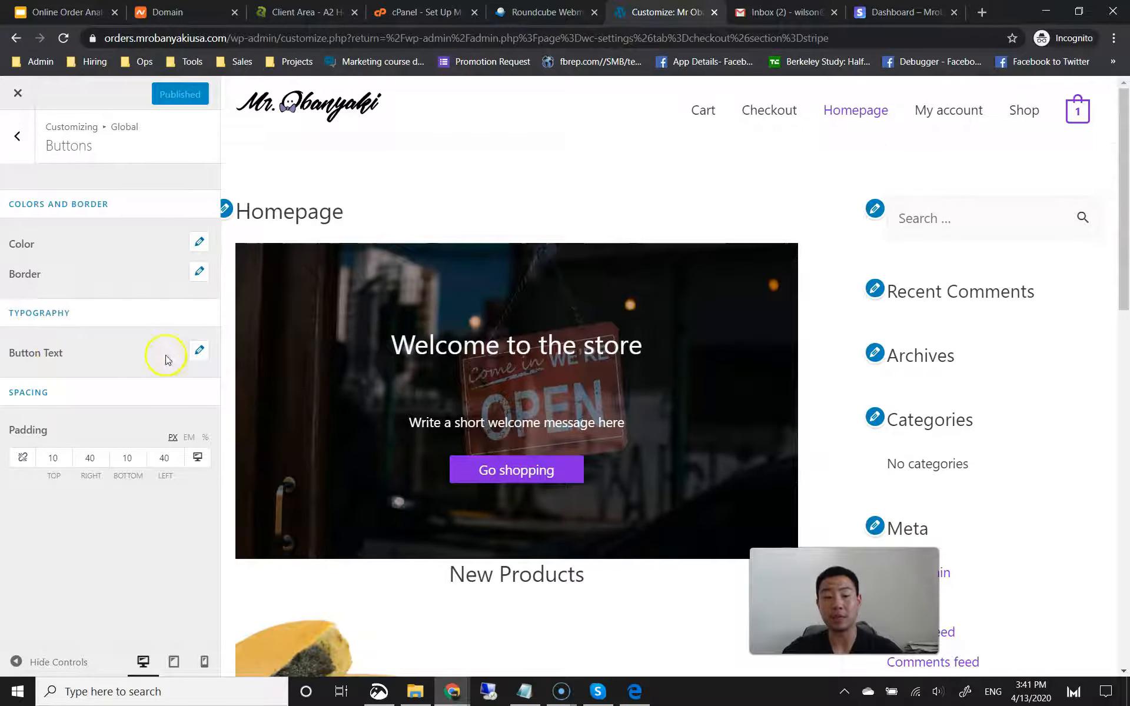
left_click(203, 351)
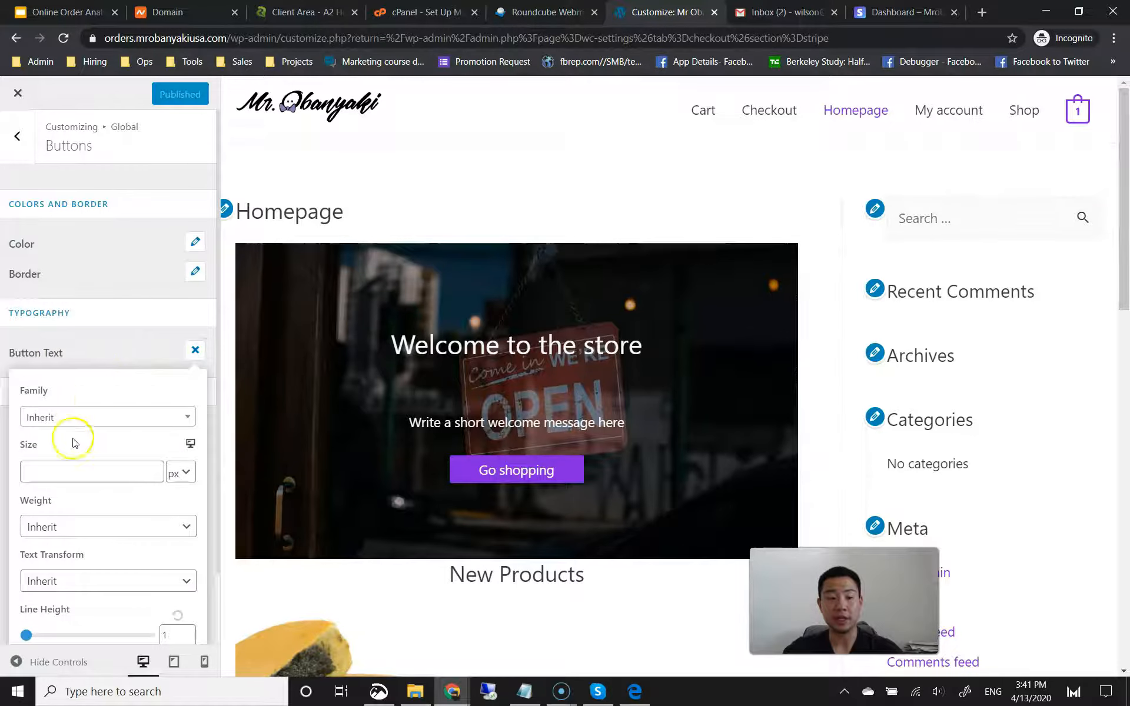
left_click(116, 349)
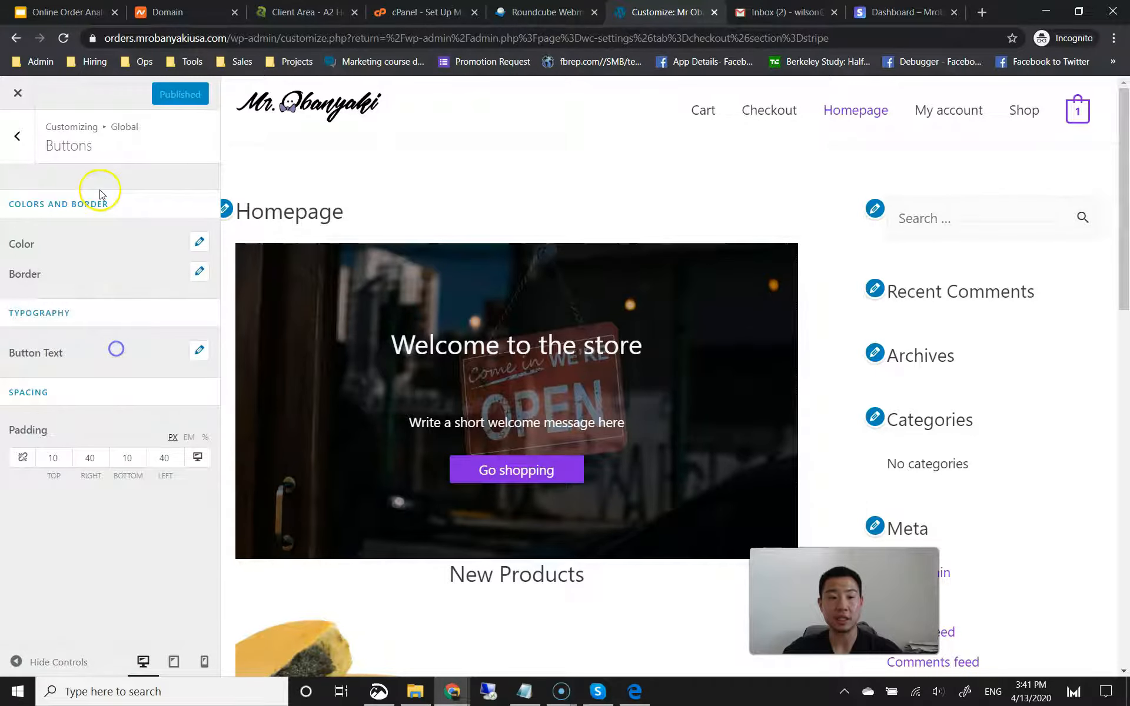
left_click(23, 141)
left_click(23, 141)
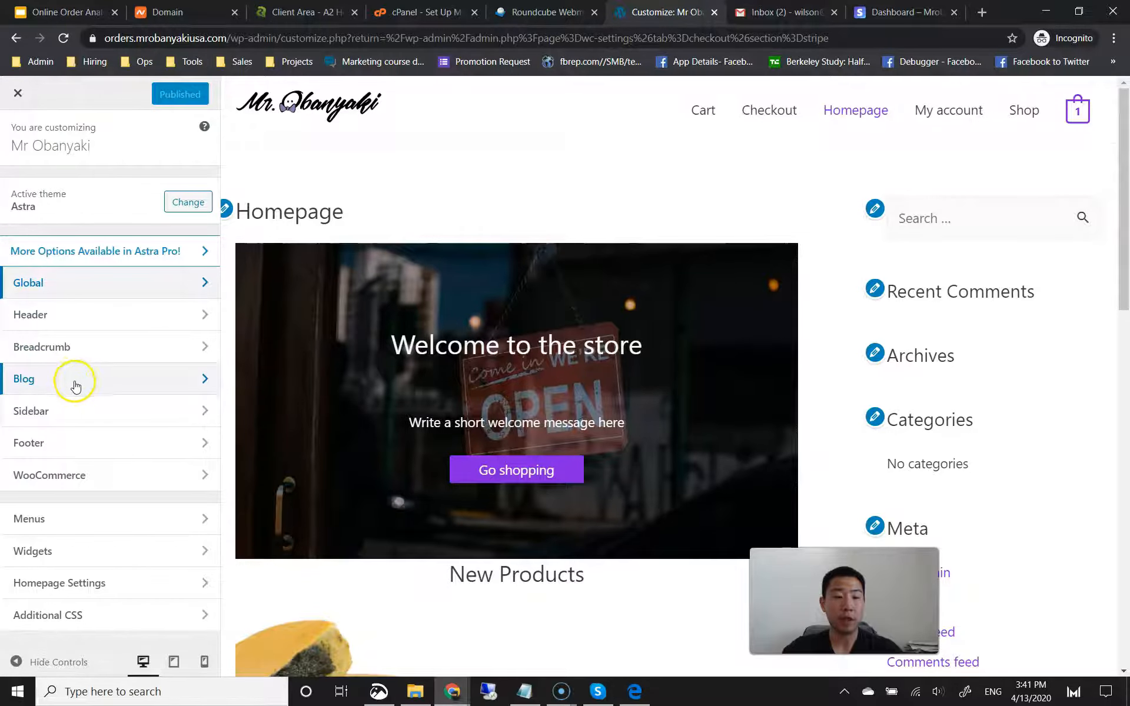
Step: Set the Astra Sidebar default layout to No Sidebar and publish it
left_click(70, 410)
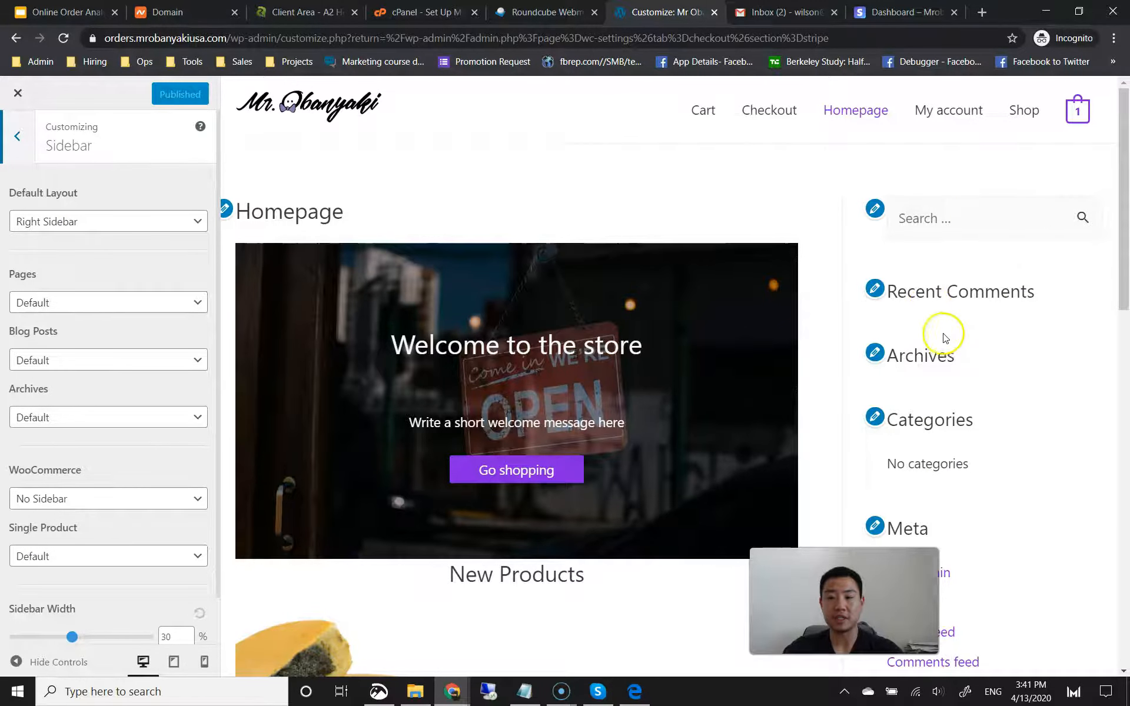
scroll(944, 347, "down", 3)
scroll(948, 360, "down", 5)
scroll(950, 381, "up", 8)
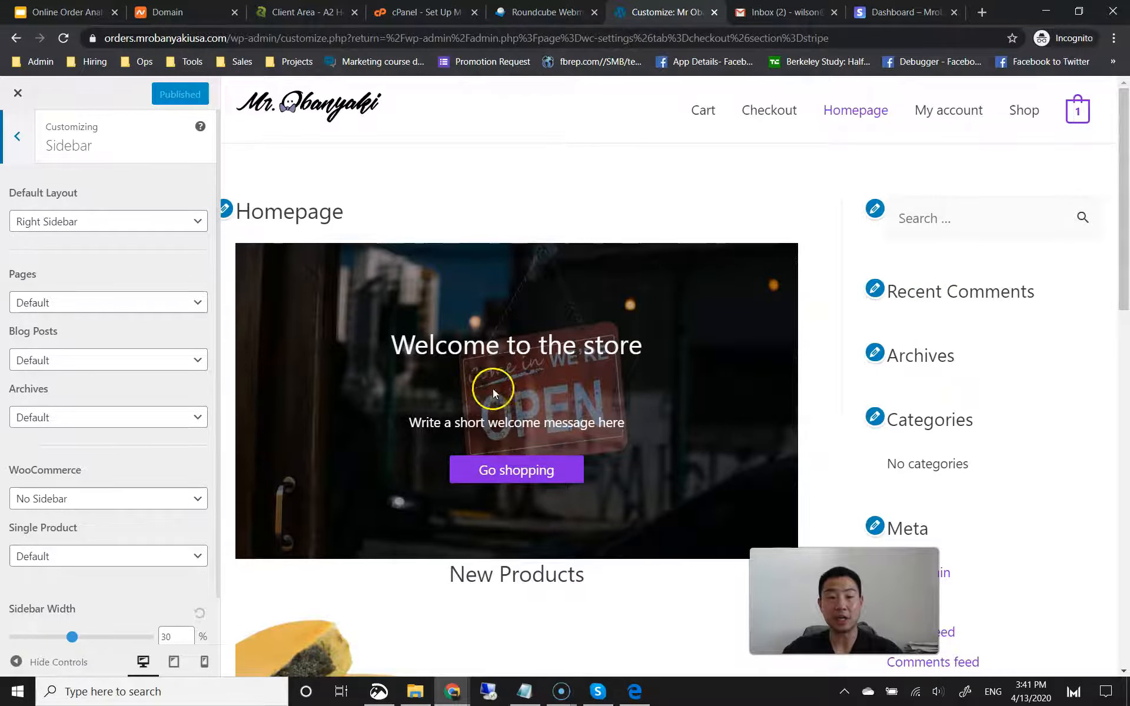
left_click(141, 234)
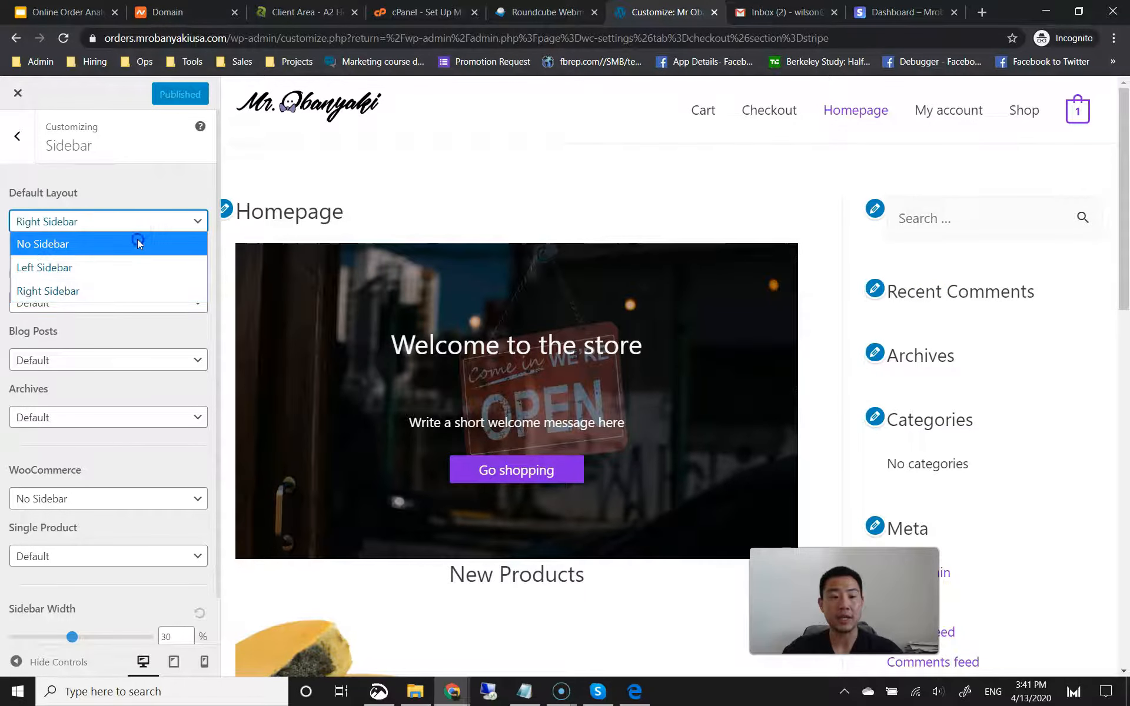
left_click(137, 240)
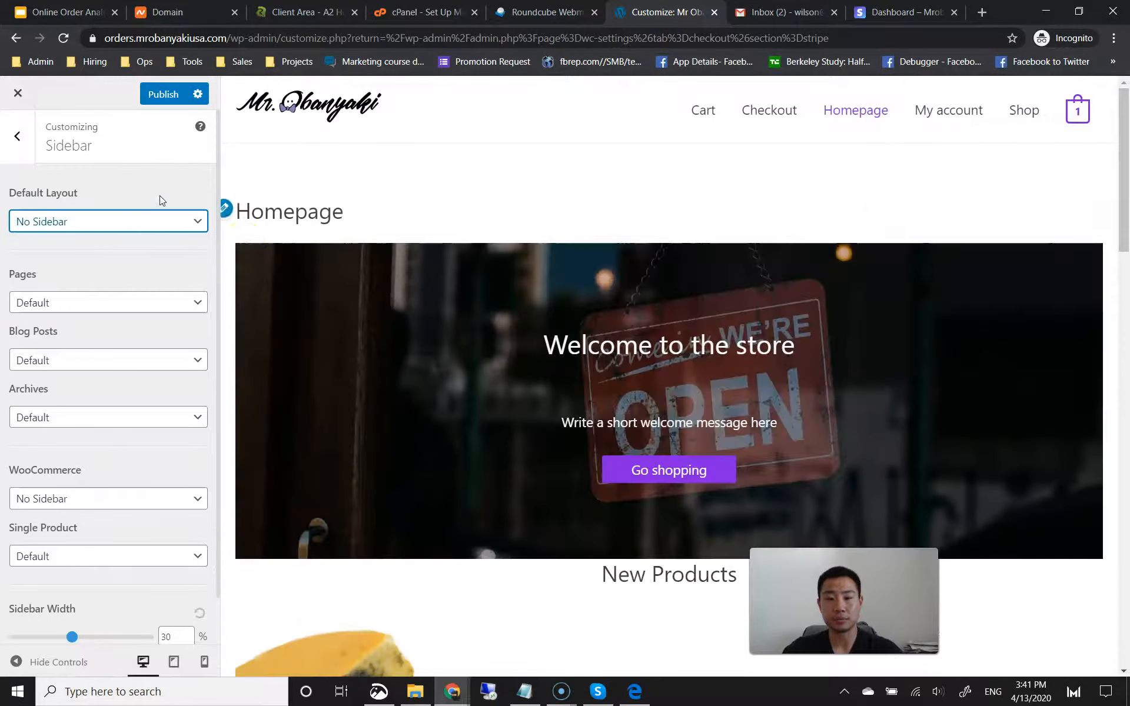
scroll(871, 370, "down", 5)
left_click(174, 101)
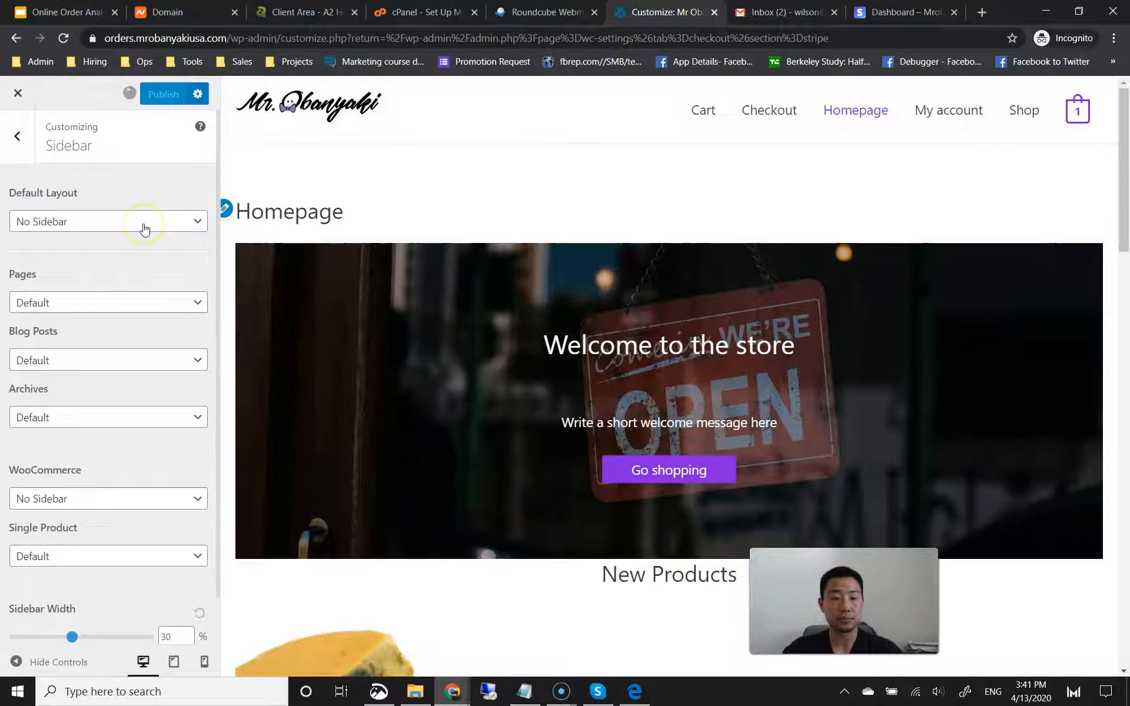
scroll(144, 265, "down", 1)
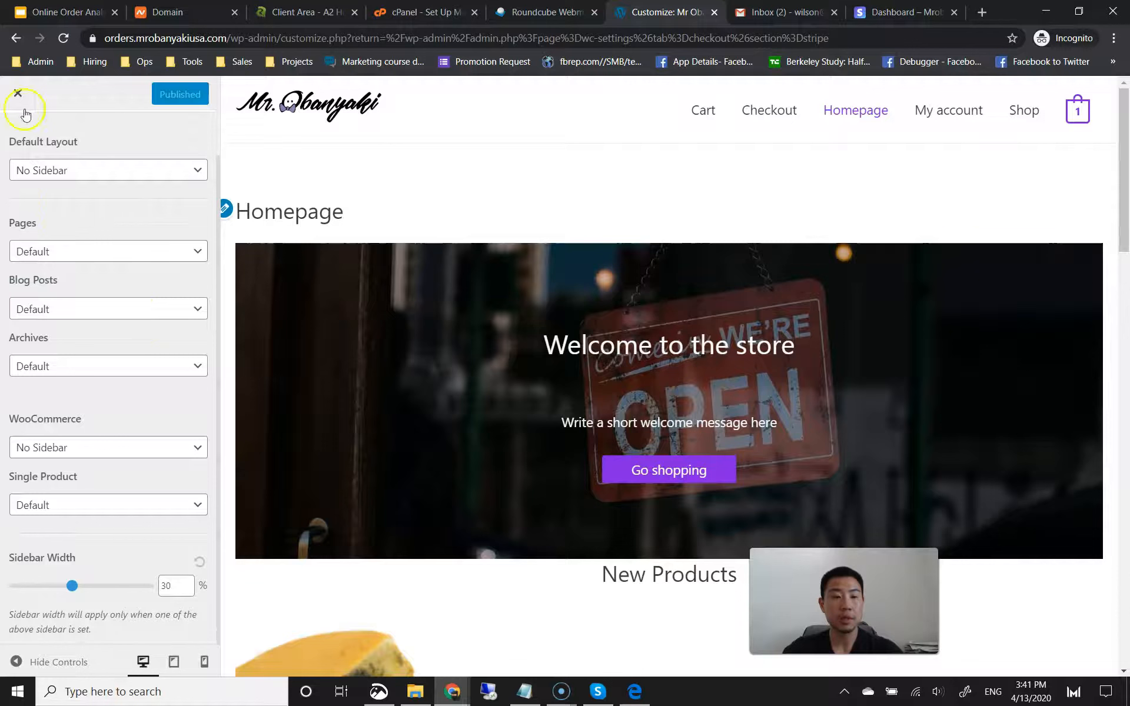
scroll(25, 118, "up", 1)
left_click(18, 133)
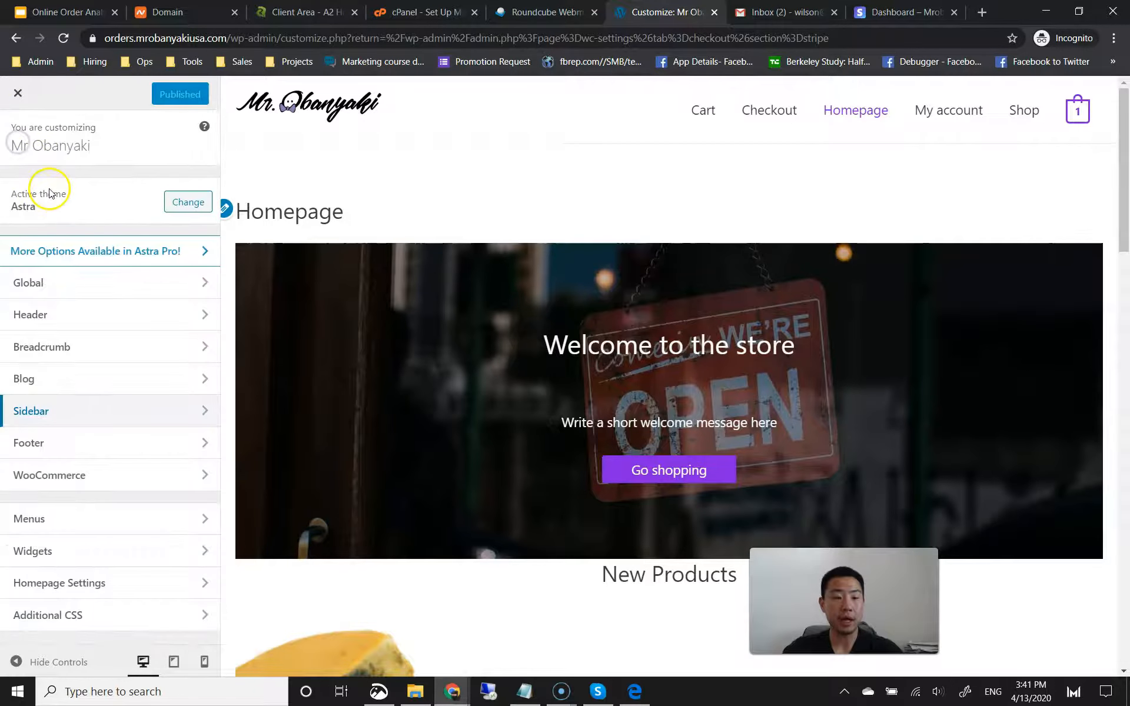
Step: Delete ' | Powered by [theme_author]' from the Footer Bar Section 1 custom text and publish
left_click(68, 441)
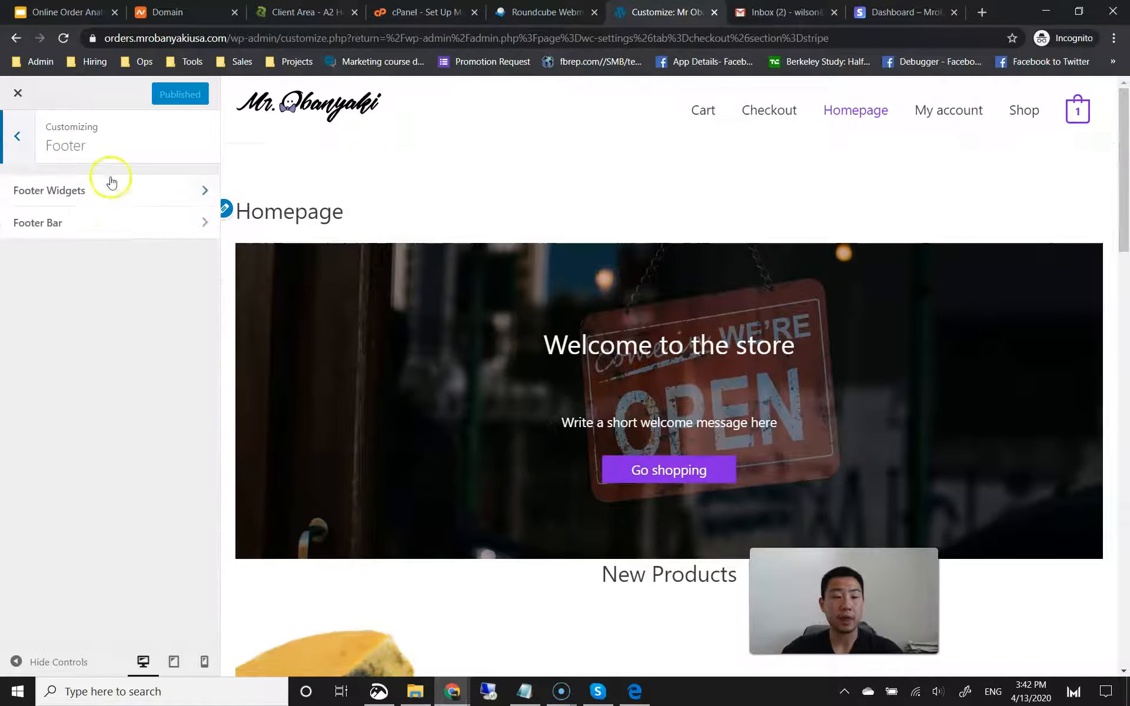
left_click(100, 221)
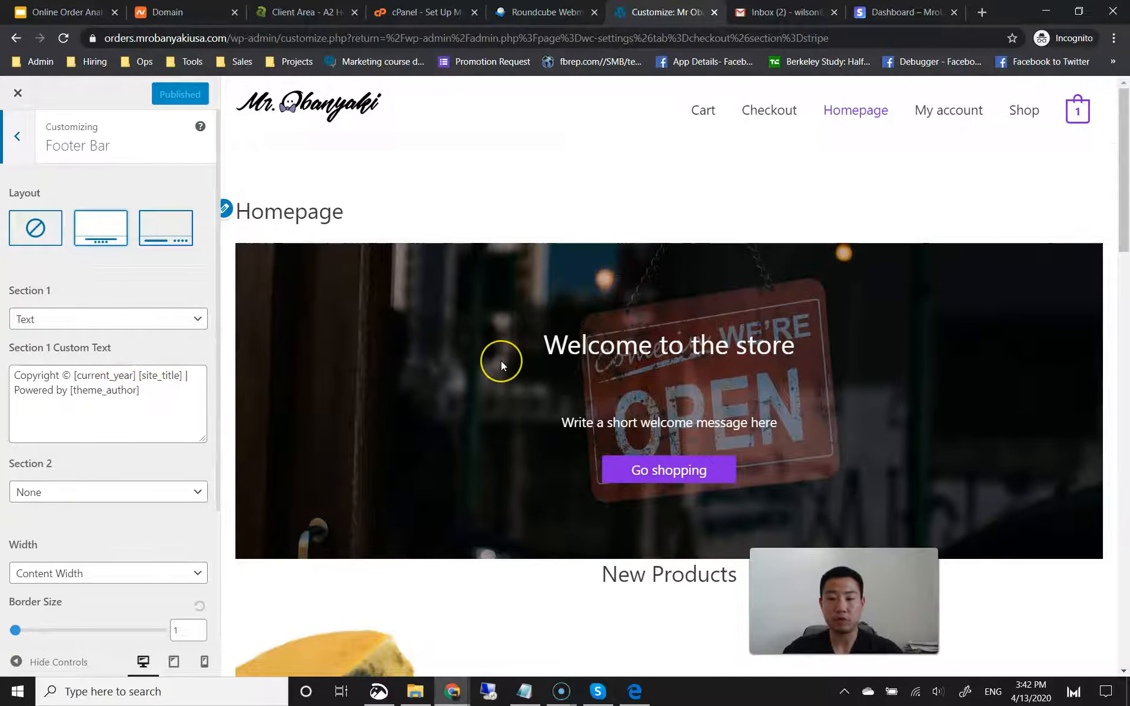
scroll(500, 362, "down", 1)
scroll(501, 361, "down", 20)
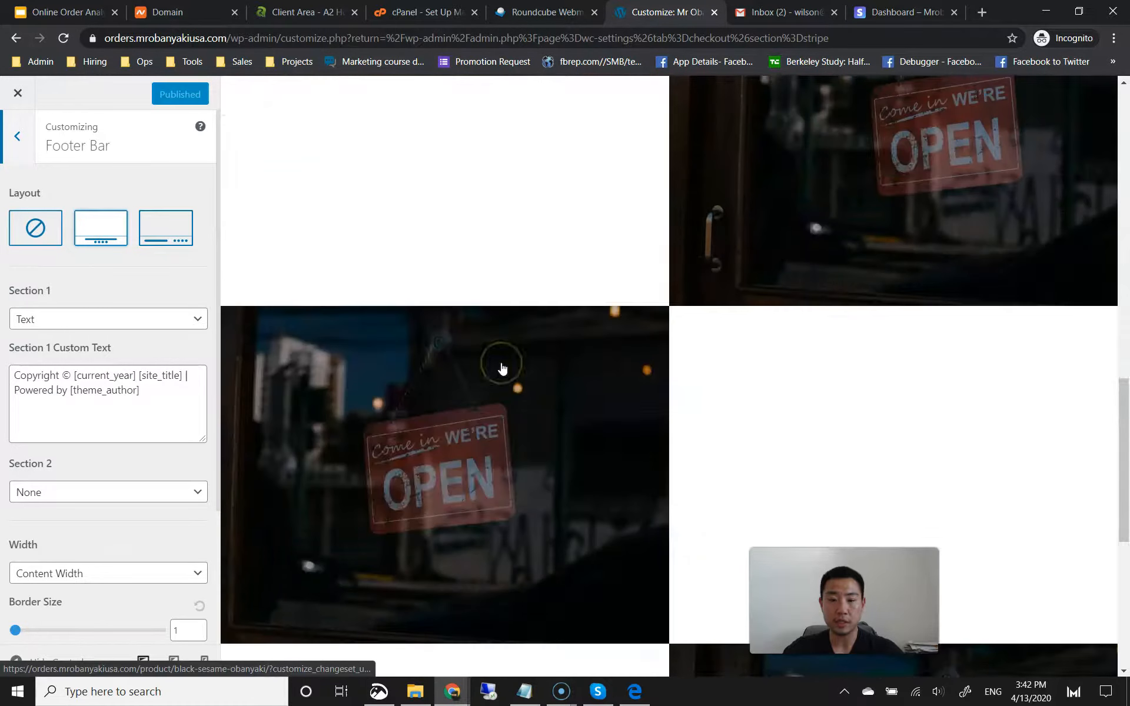
scroll(502, 368, "down", 3)
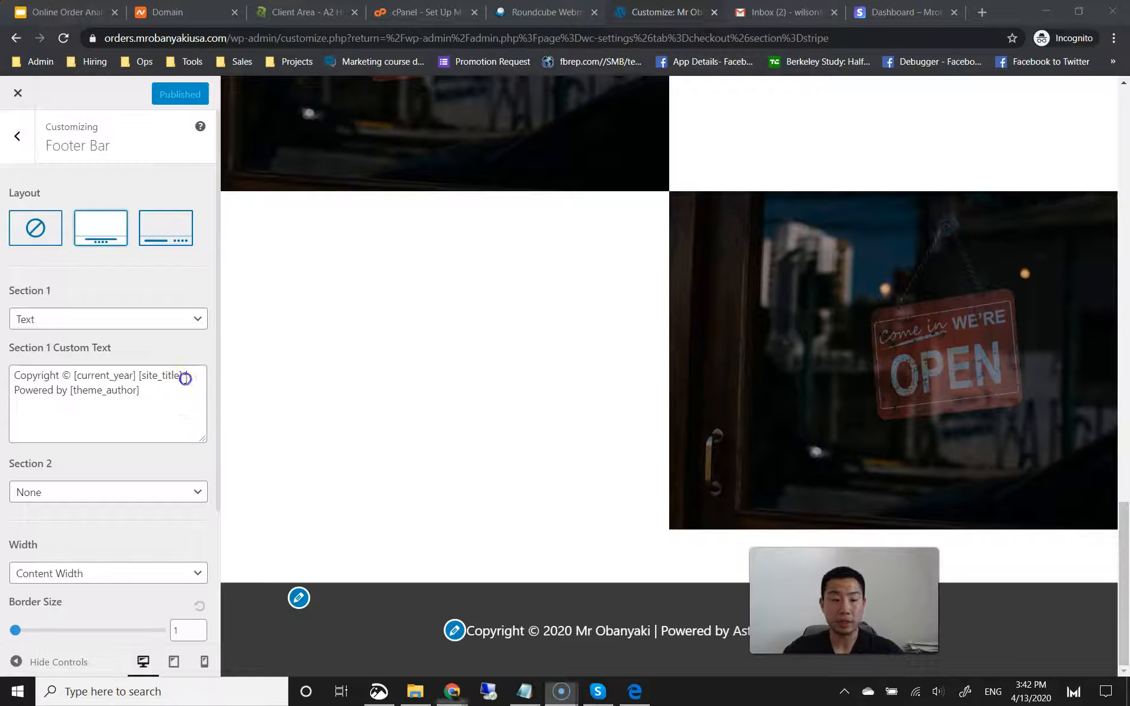
left_click(185, 385)
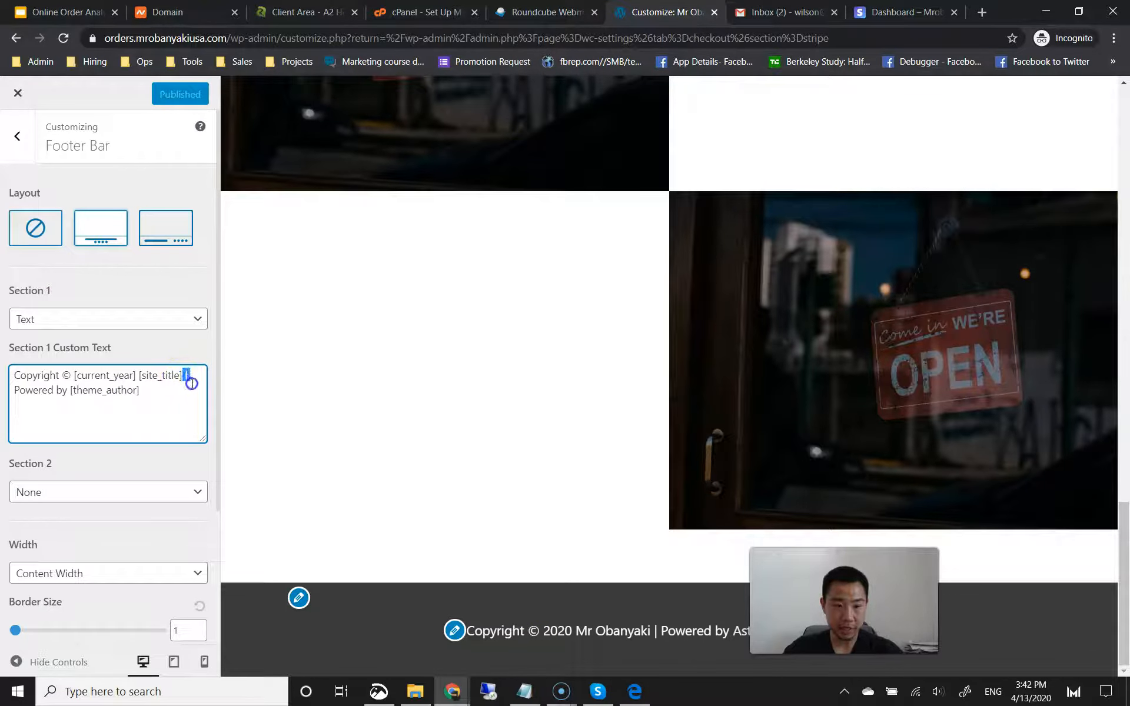
left_click_drag(191, 383, 193, 392)
key("BackSpace")
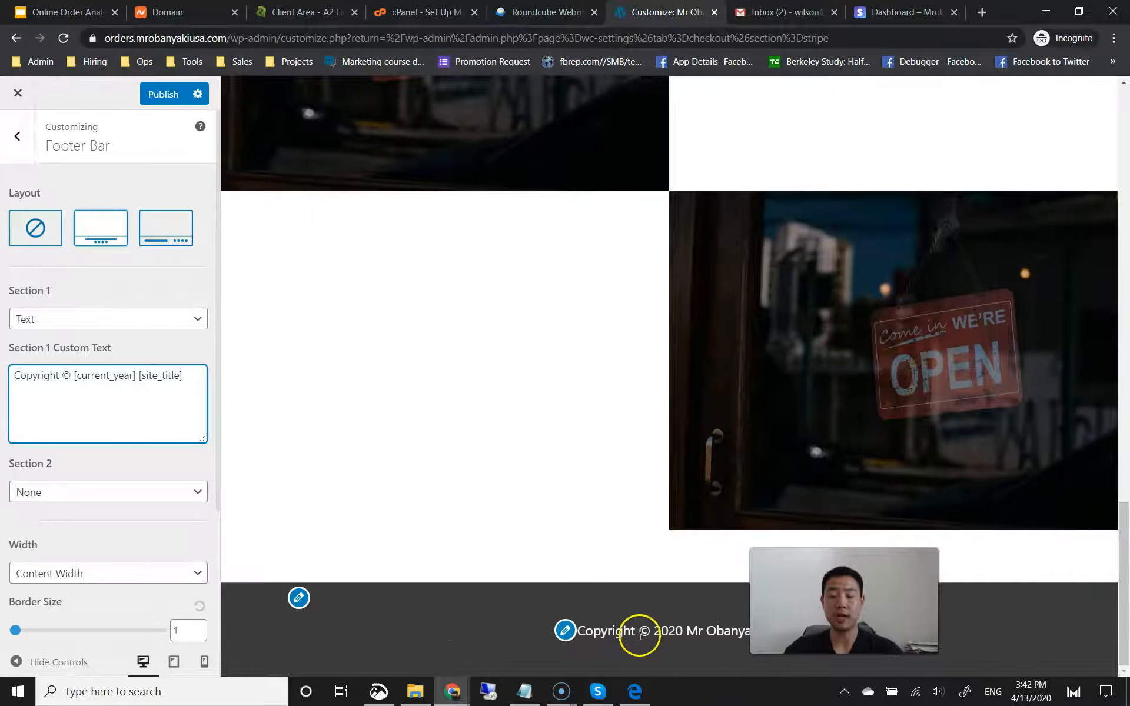
key("alt+p")
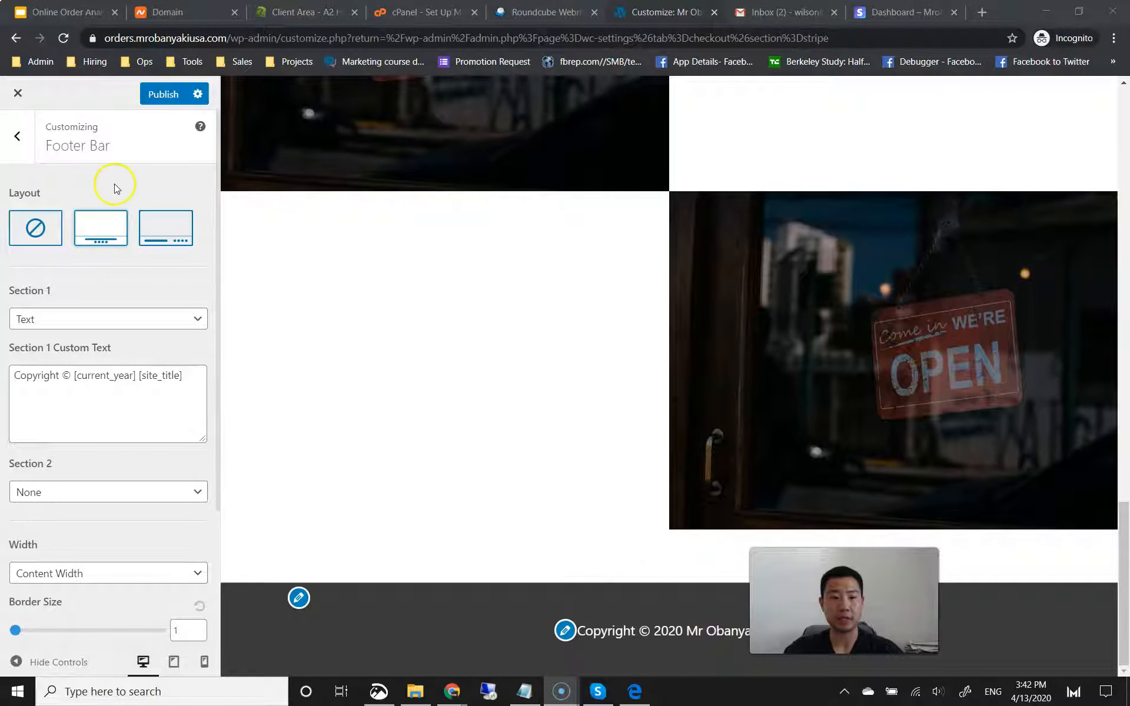
left_click(163, 94)
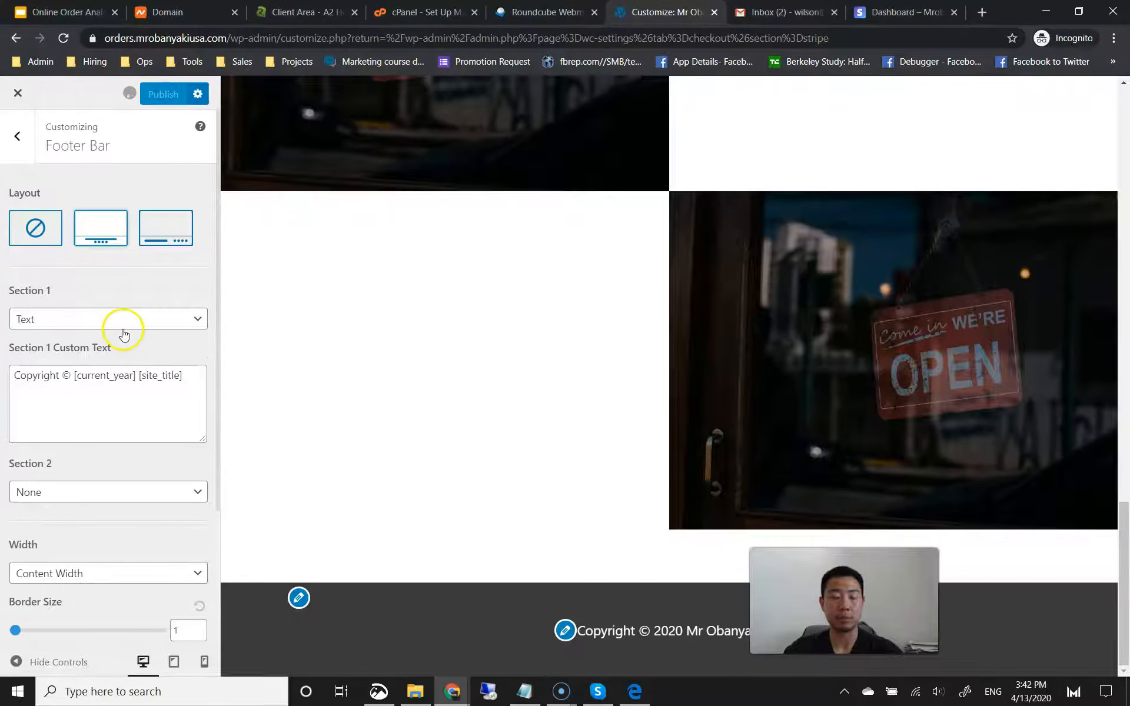
left_click(21, 139)
Step: Open WooCommerce Product Catalog settings, previewing the Shop page with Black Sesame Obanyaki at $2.89
left_click(14, 139)
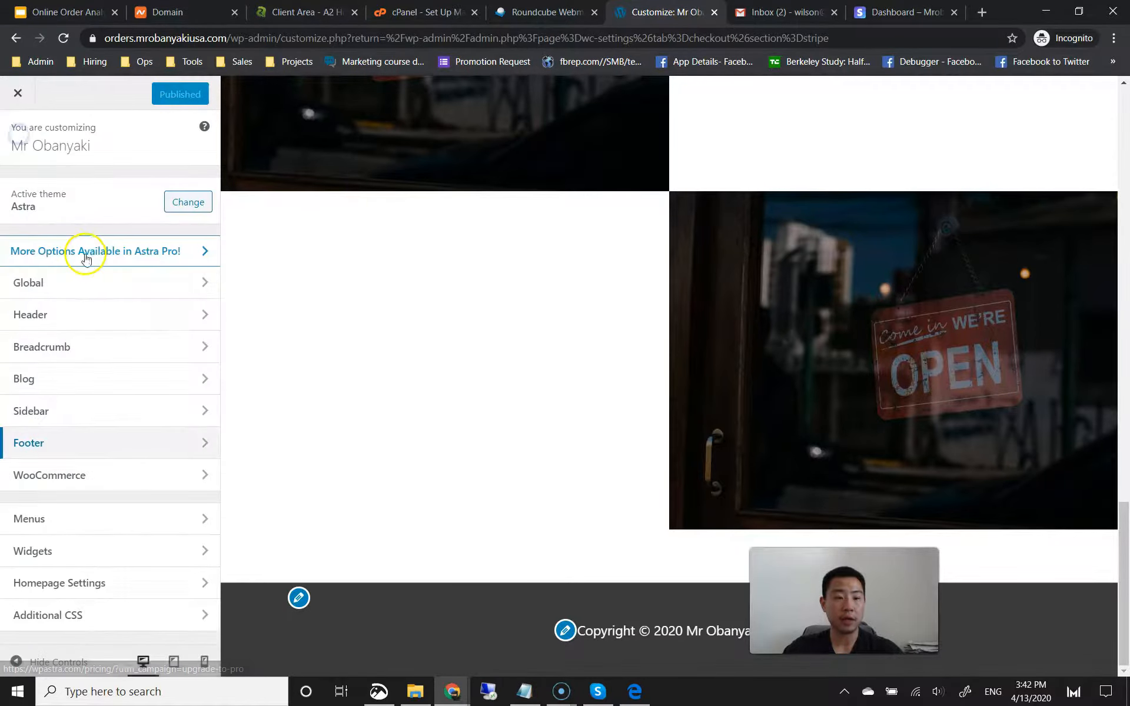
left_click(75, 475)
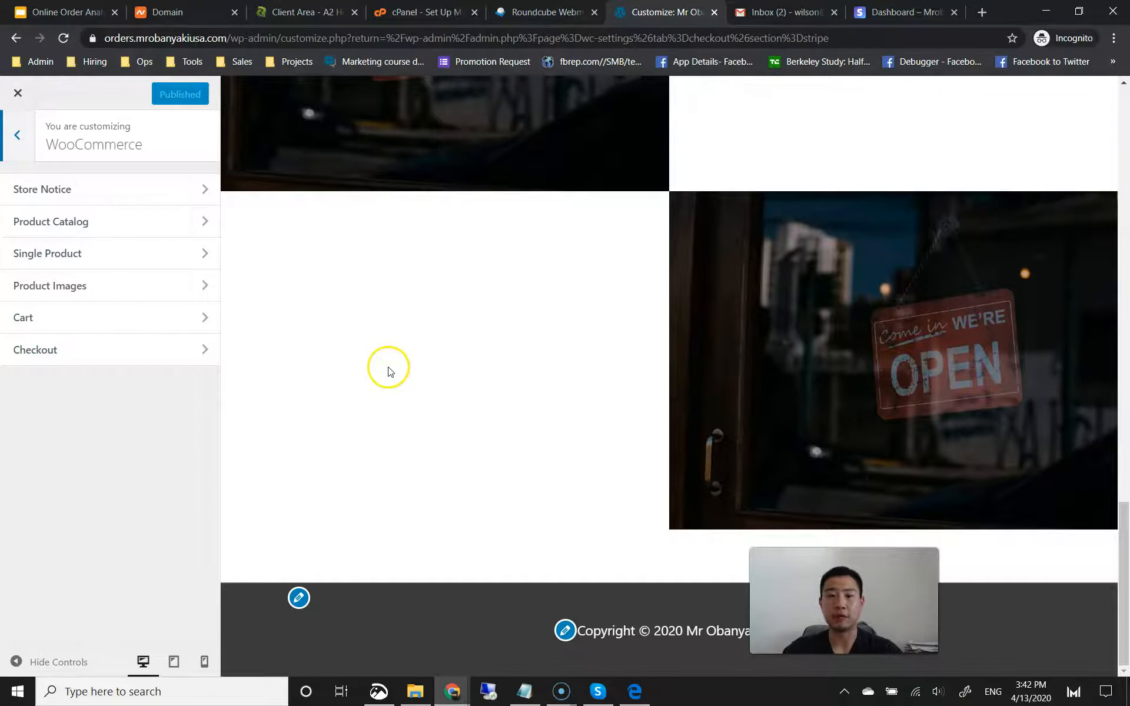
left_click(171, 217)
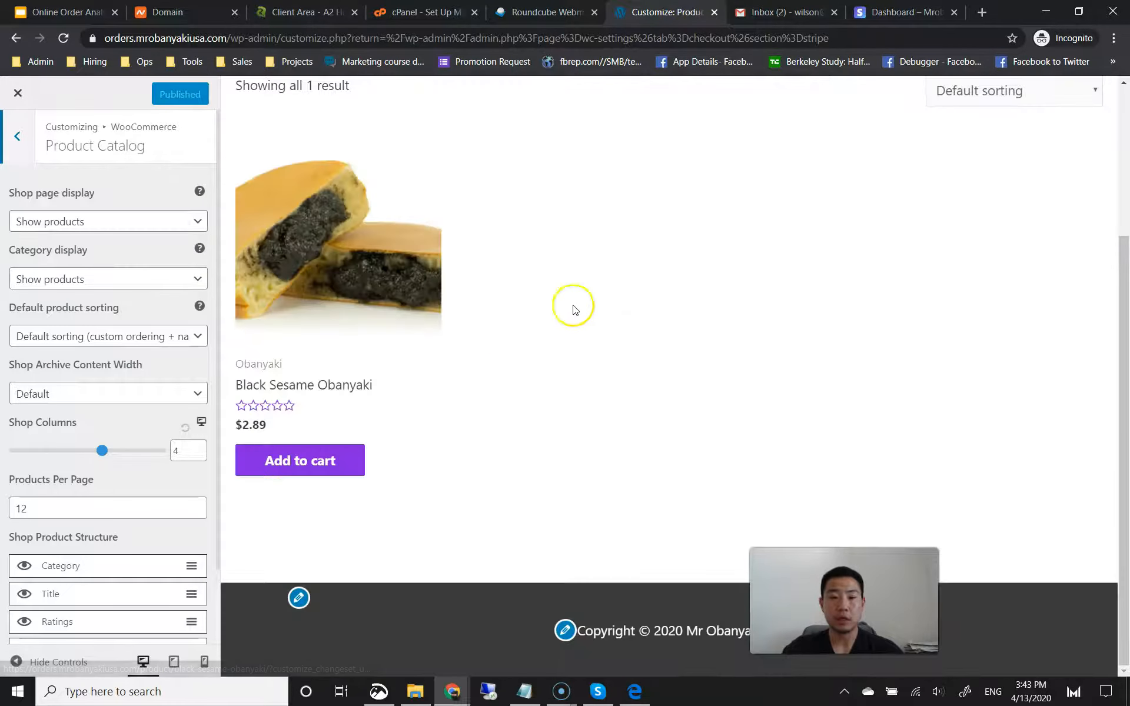
scroll(428, 270, "up", 3)
scroll(338, 474, "down", 2)
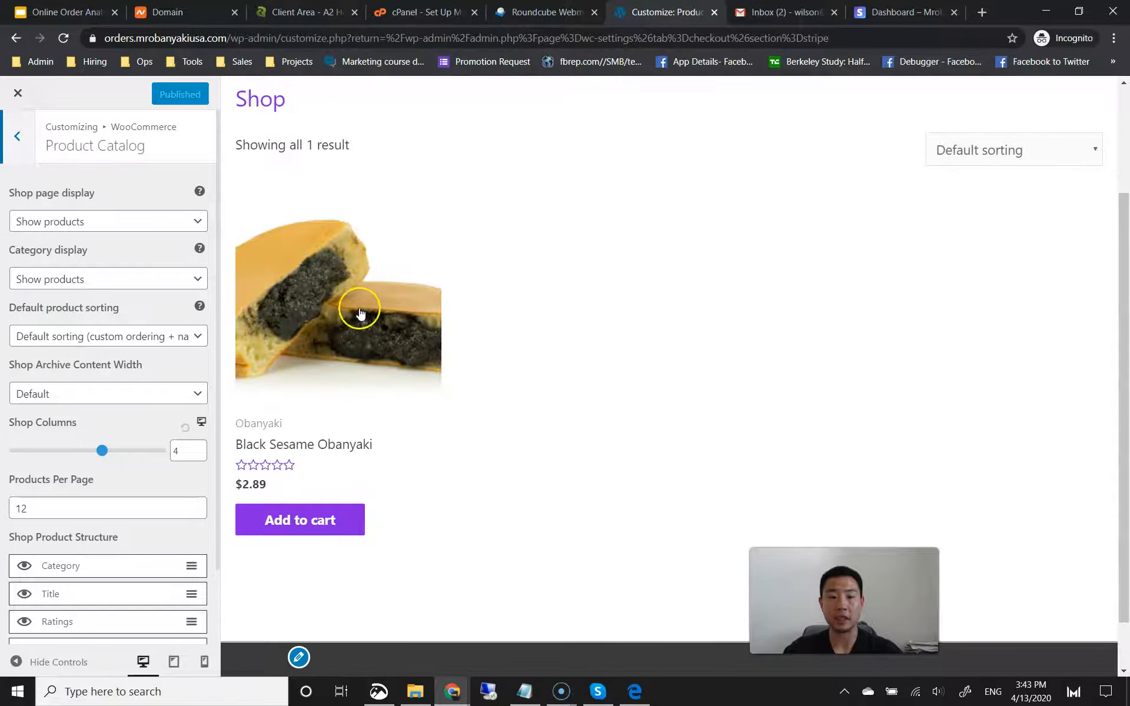
scroll(970, 329, "up", 1)
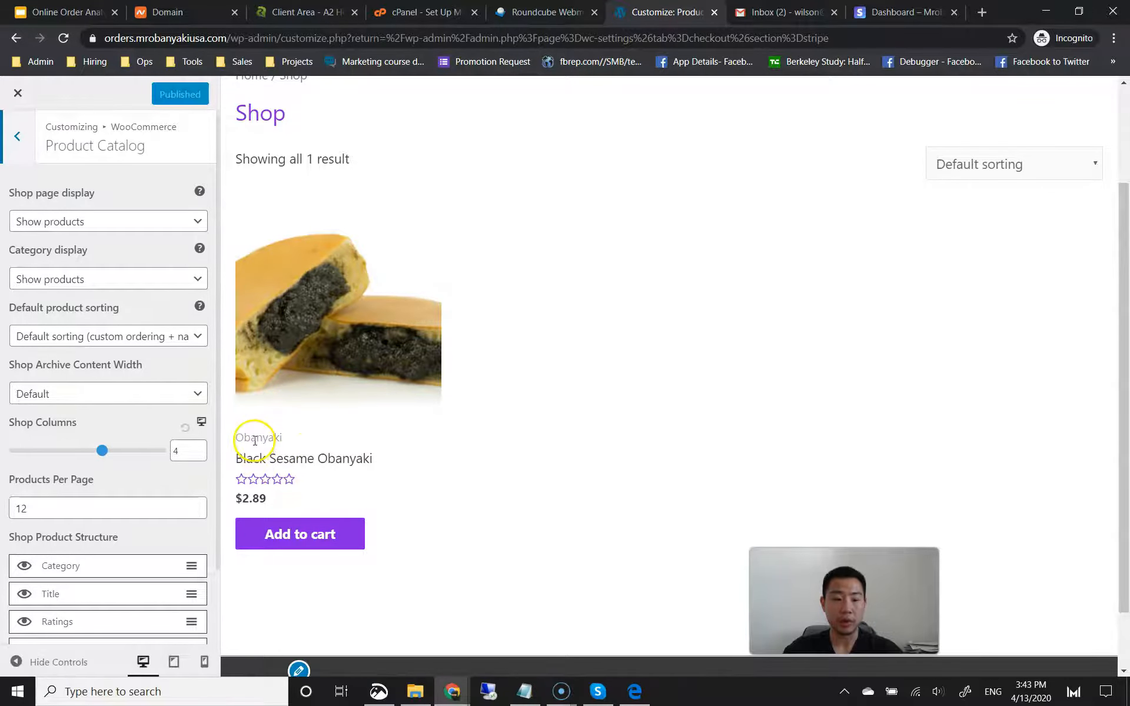
scroll(78, 510, "down", 1)
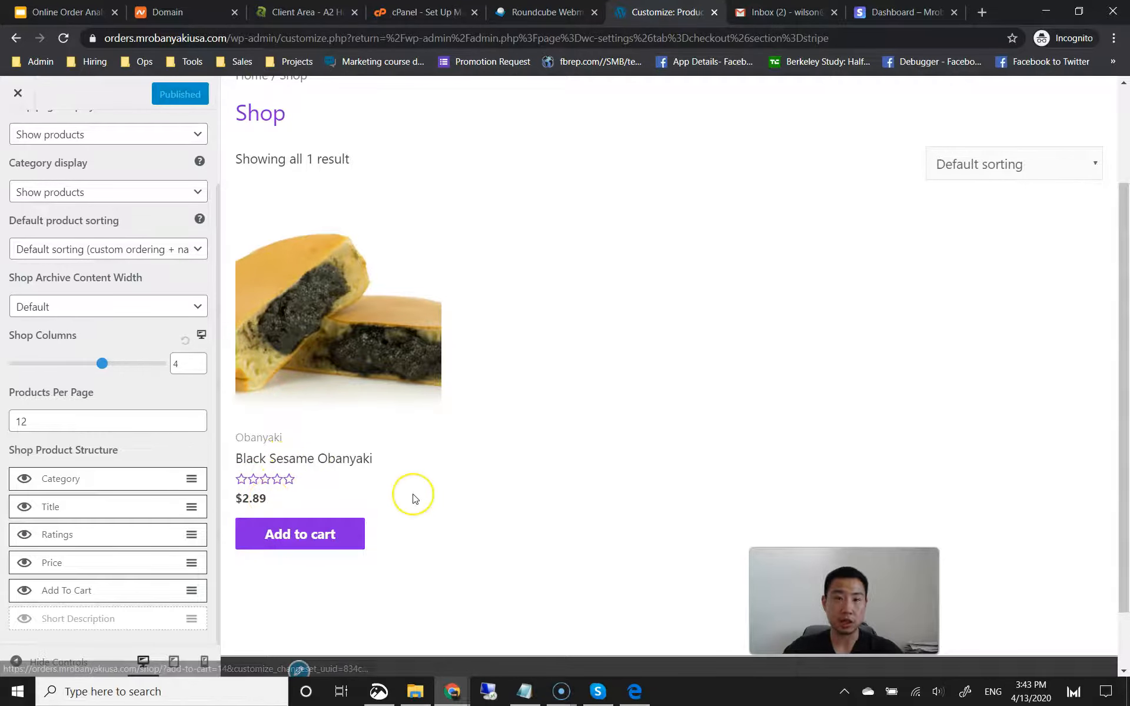
scroll(415, 498, "down", 1)
scroll(423, 409, "up", 1)
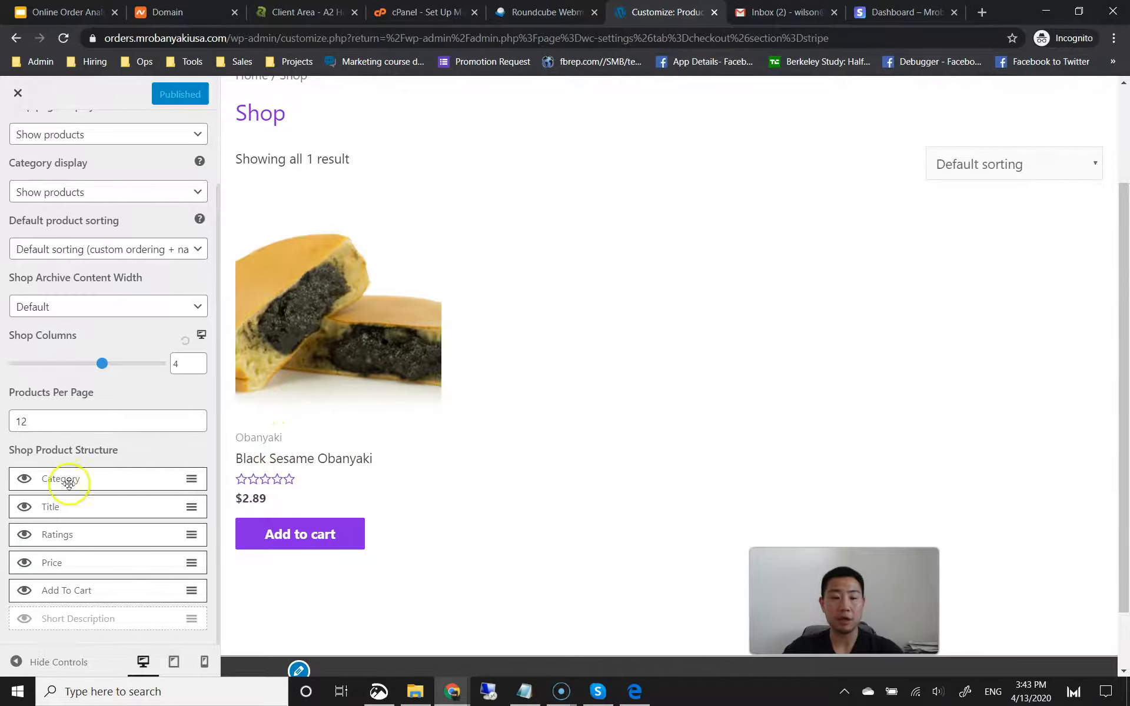
scroll(315, 461, "up", 1)
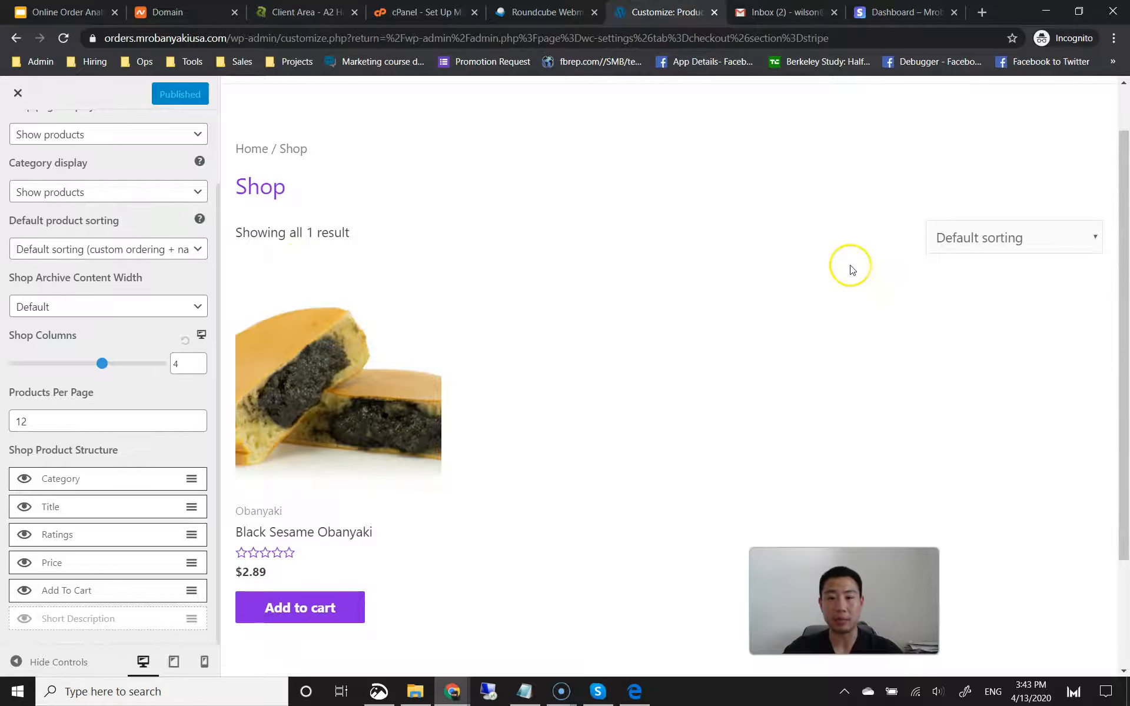
Step: Hide category and ratings on shop listings, show the short description below the title, and publish
left_click(24, 479)
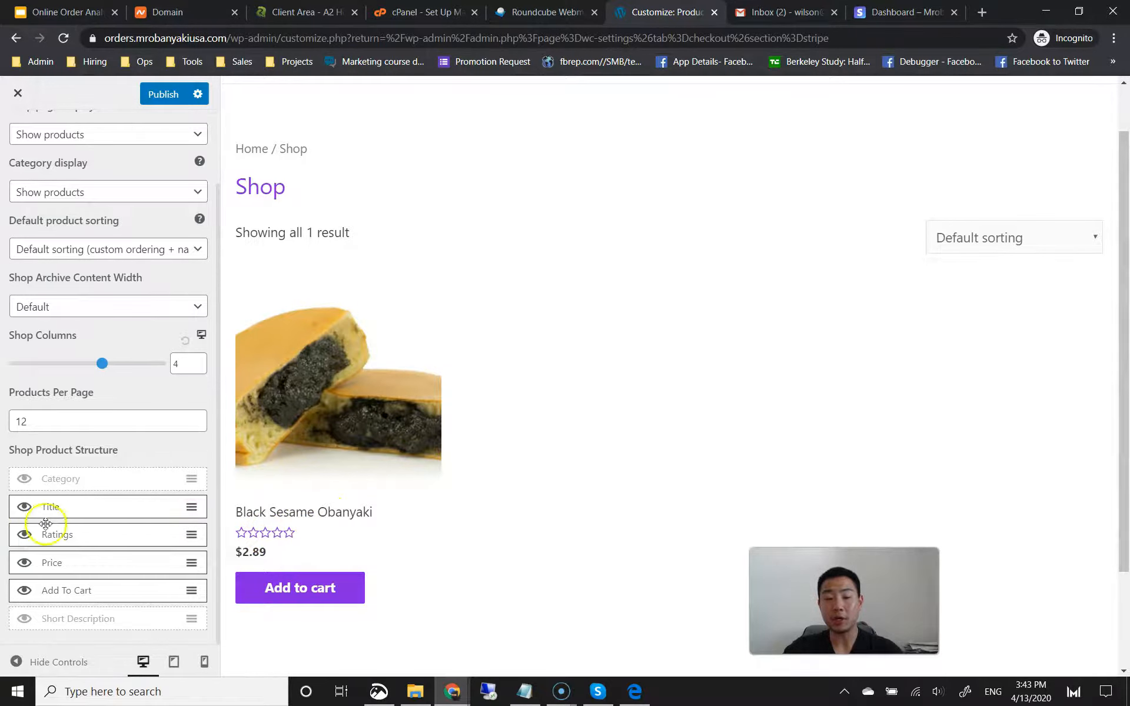
left_click(24, 535)
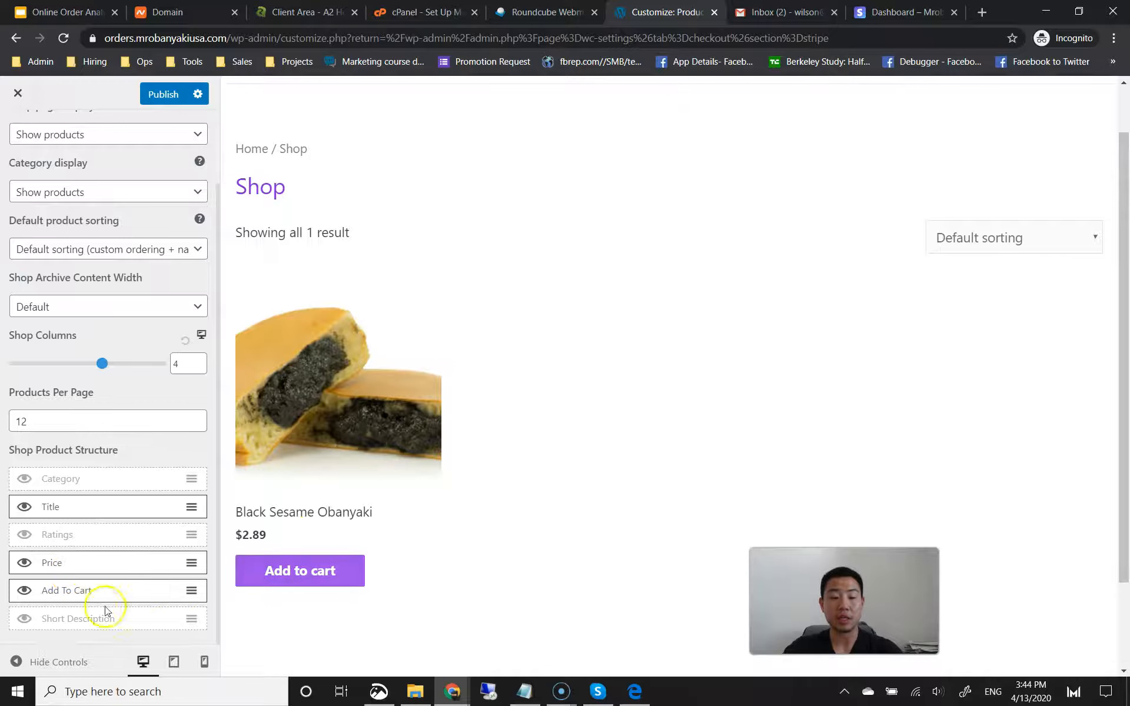
left_click(25, 621)
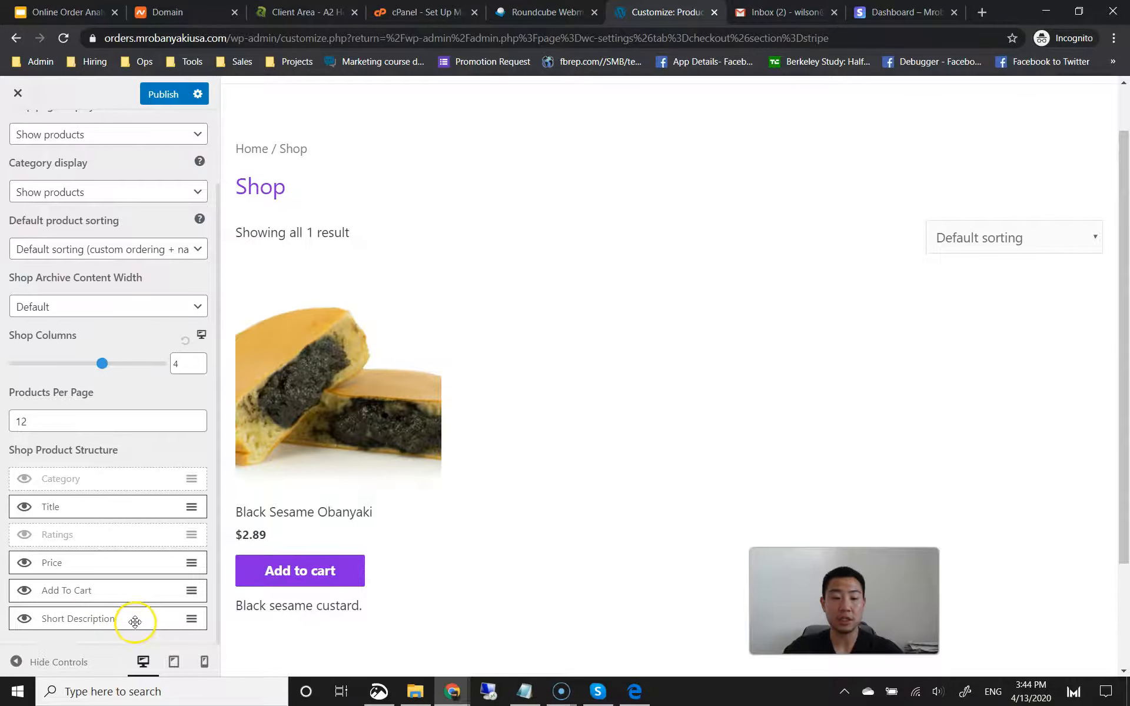
left_click_drag(111, 620, 111, 540)
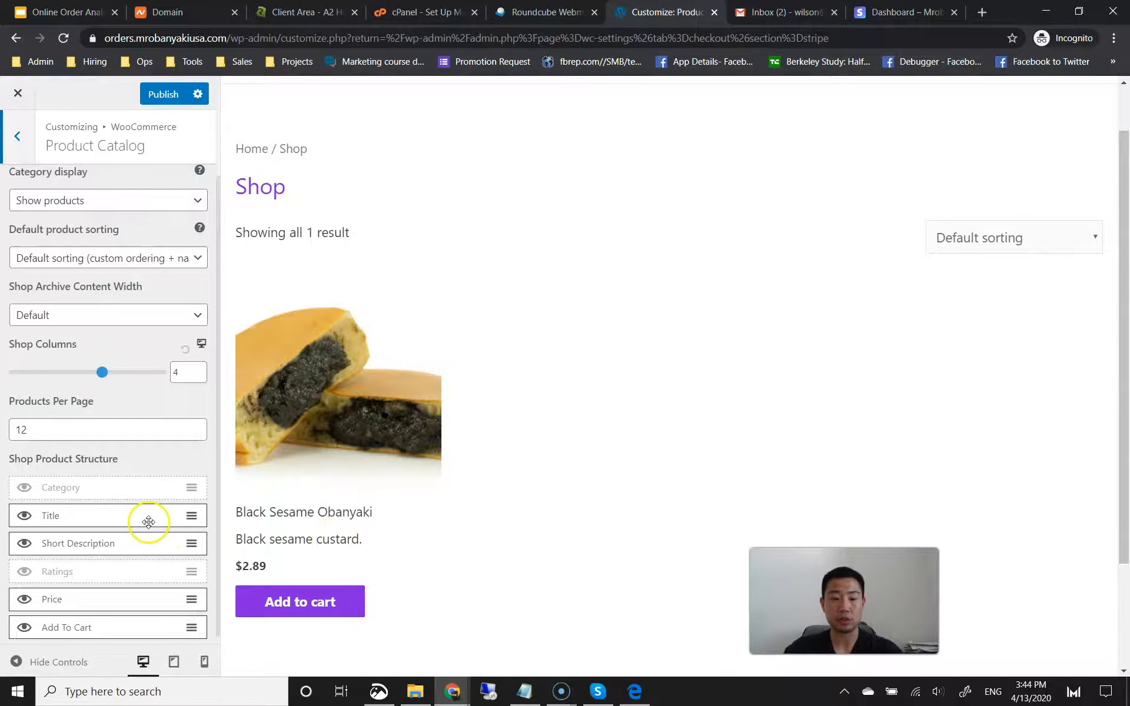
scroll(150, 521, "down", 1)
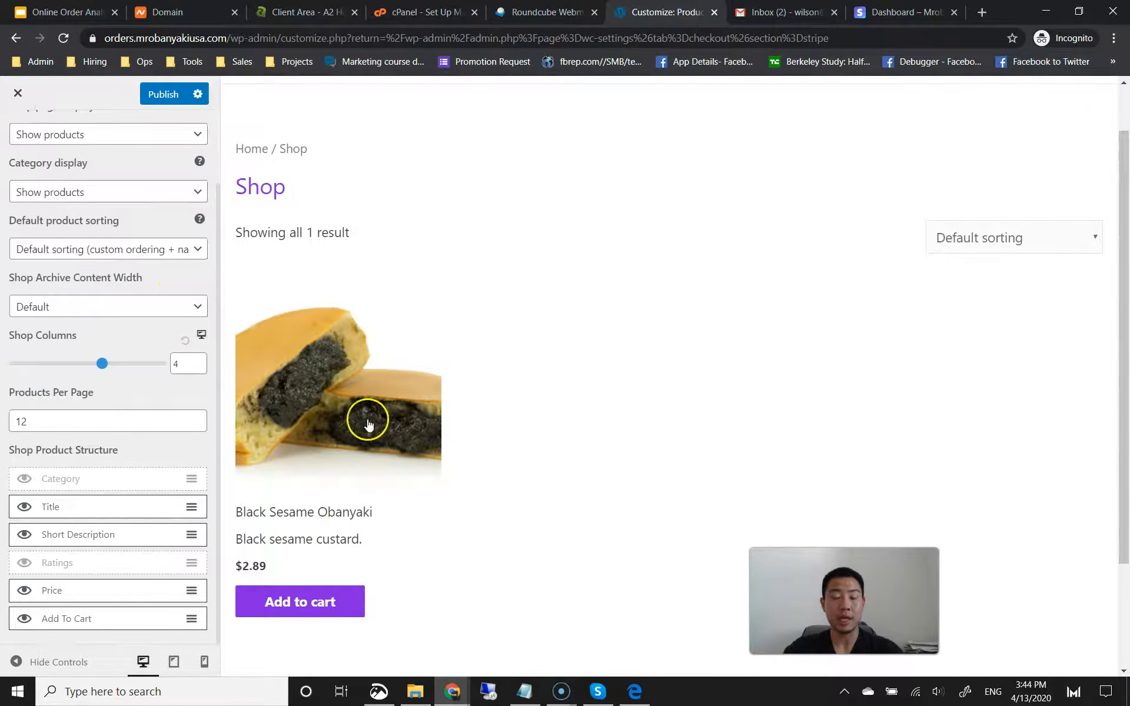
left_click(162, 94)
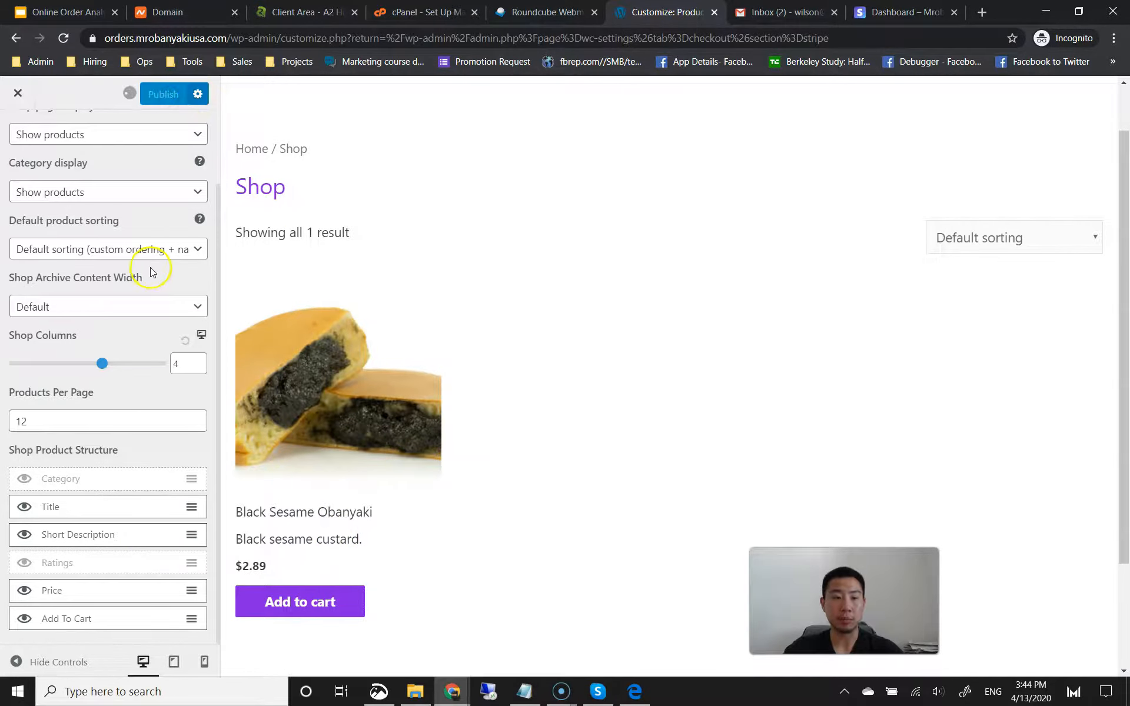
Step: Open the WooCommerce Single Product settings
scroll(130, 283, "up", 3)
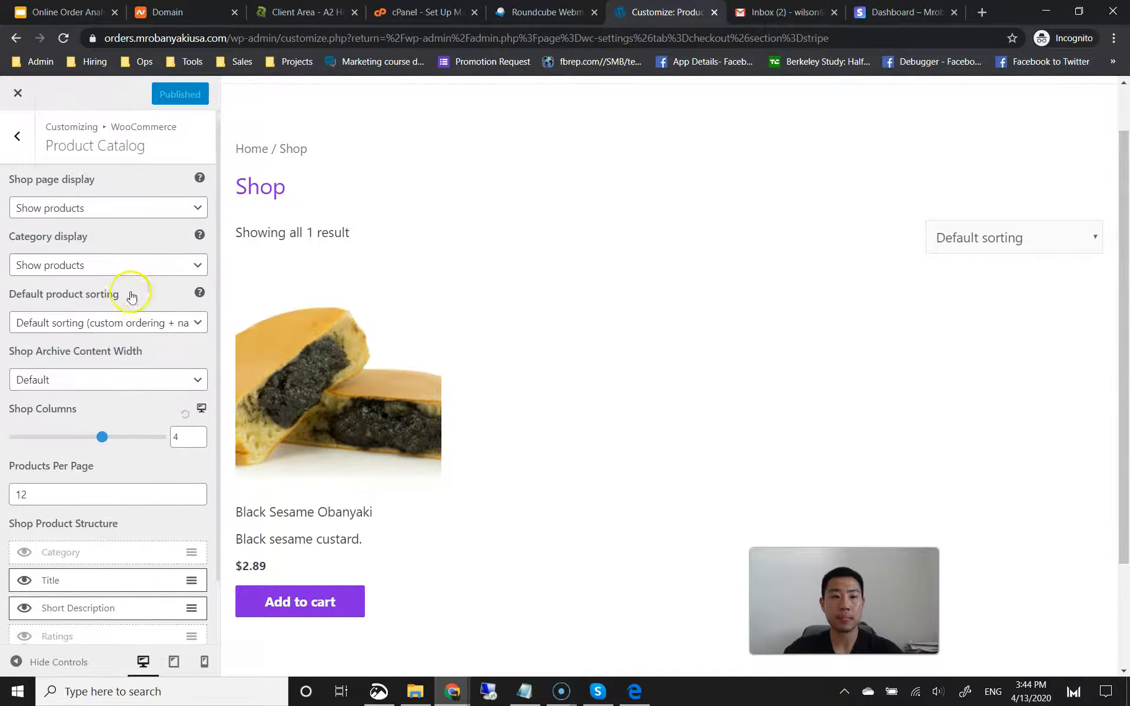
left_click(19, 133)
left_click(86, 254)
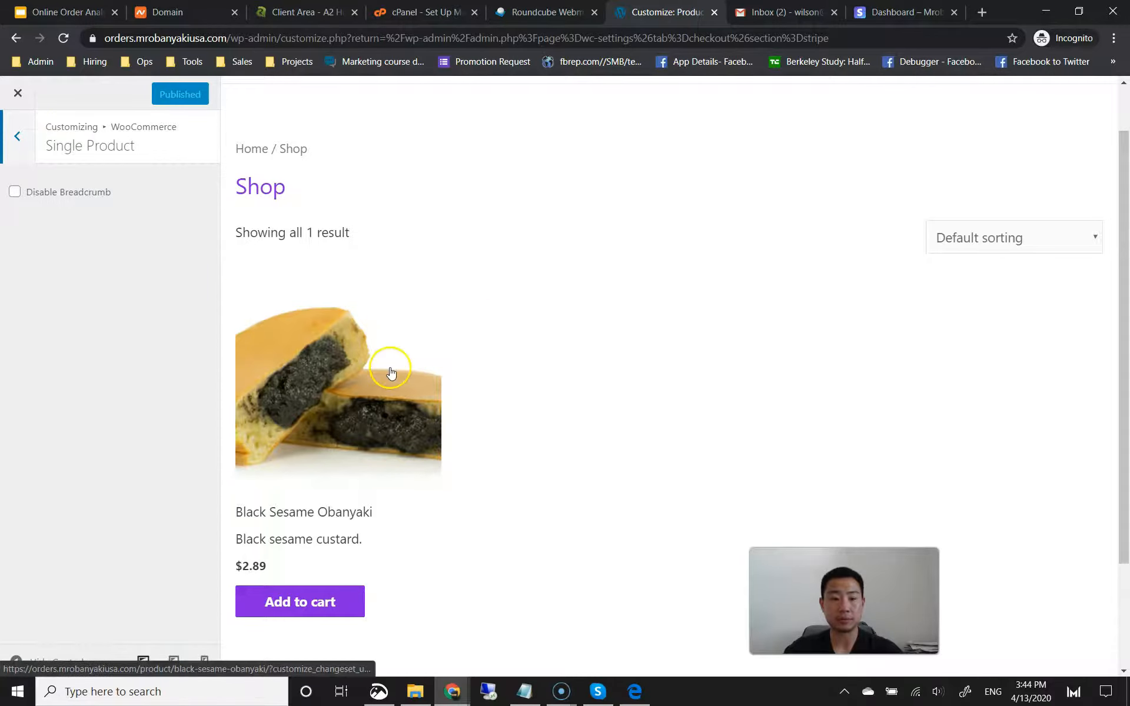
Step: Review the Product Images, Cart and Checkout options, then return to the main customizer panel
left_click(24, 147)
left_click(54, 285)
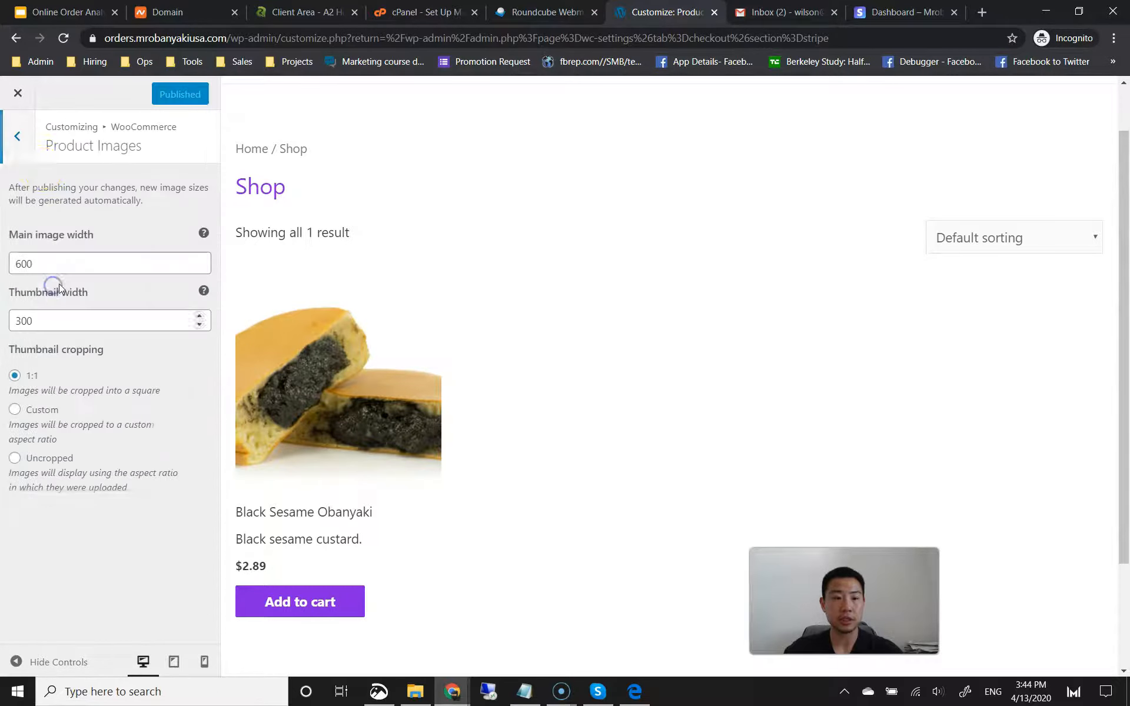
left_click(22, 150)
left_click(73, 317)
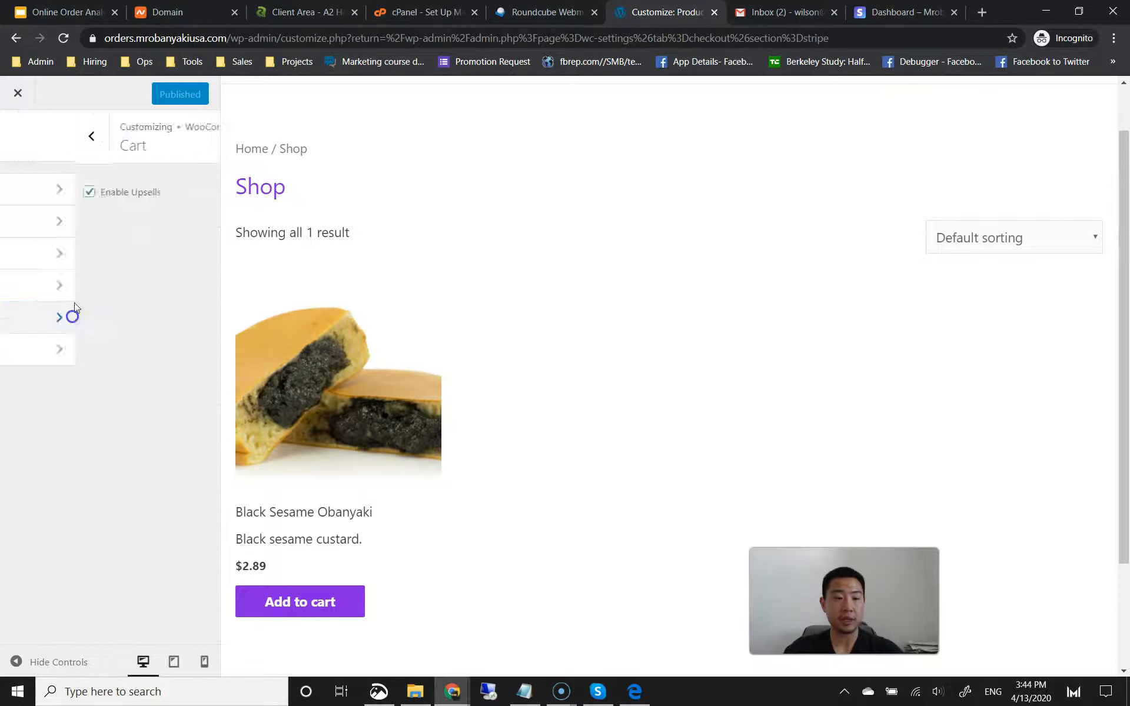
left_click(23, 146)
left_click(76, 348)
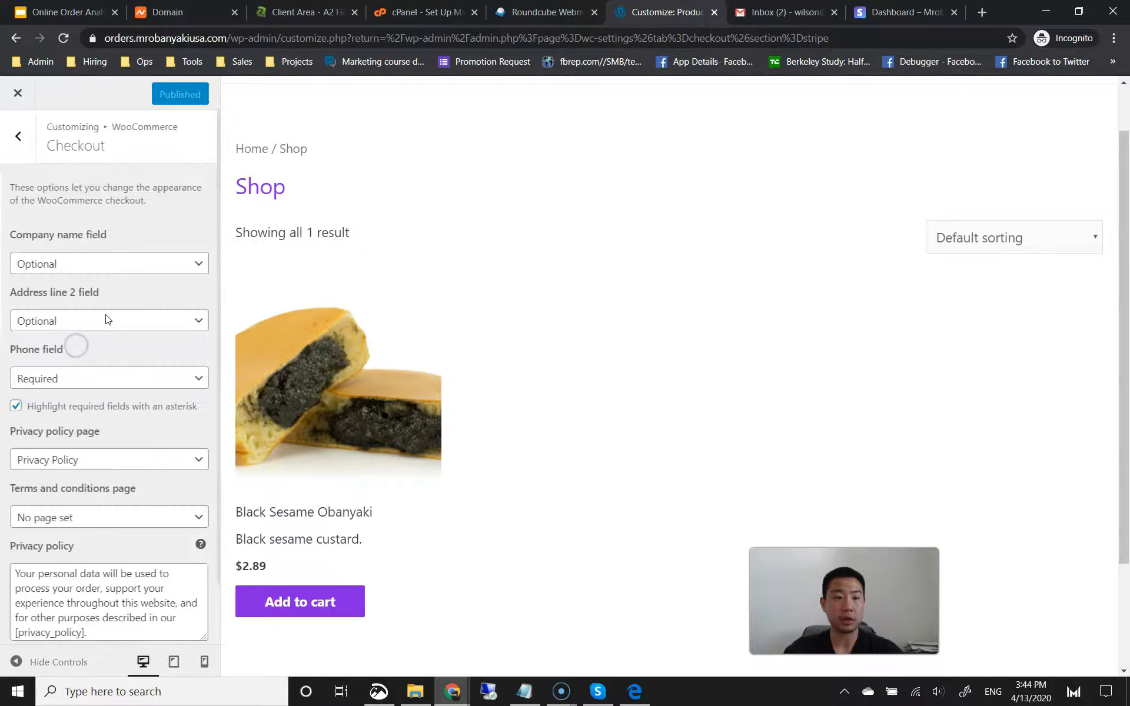
scroll(151, 321, "down", 1)
scroll(22, 142, "up", 1)
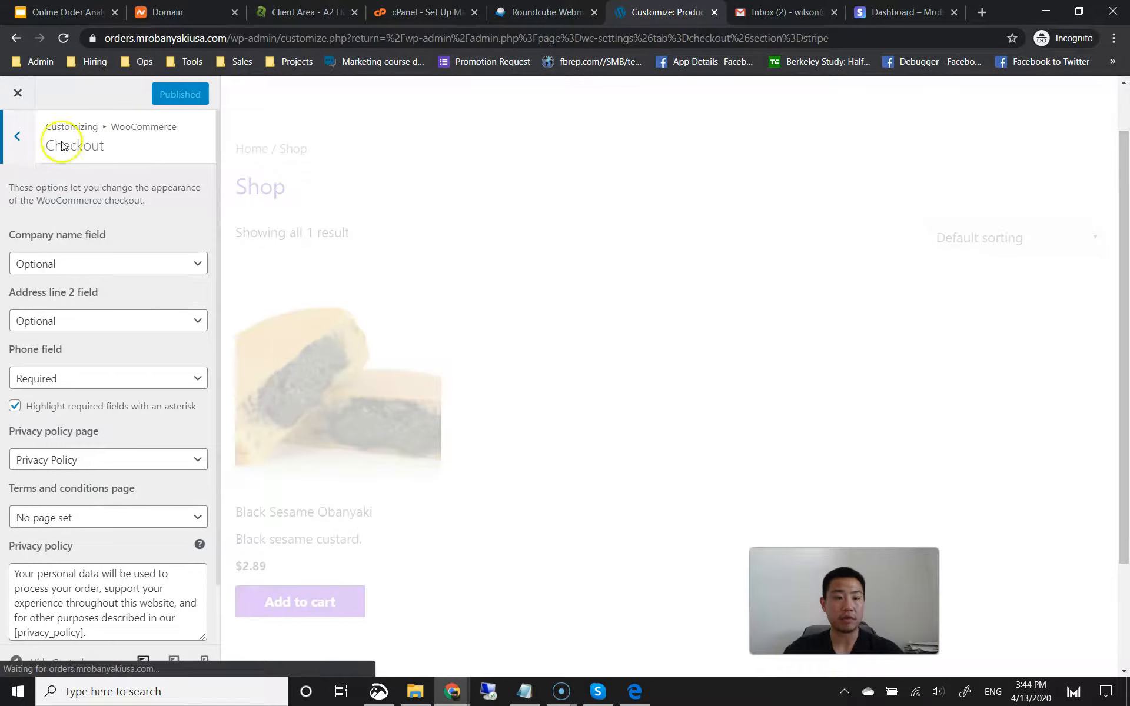
left_click(20, 144)
left_click(20, 140)
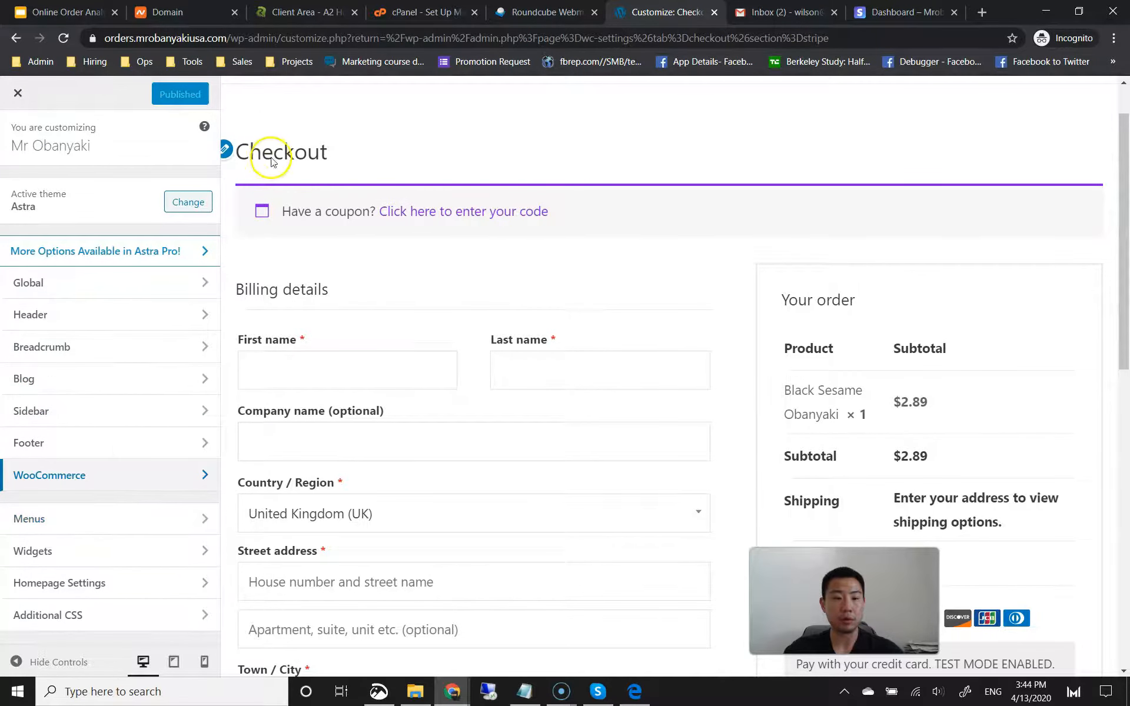
scroll(274, 142, "up", 1)
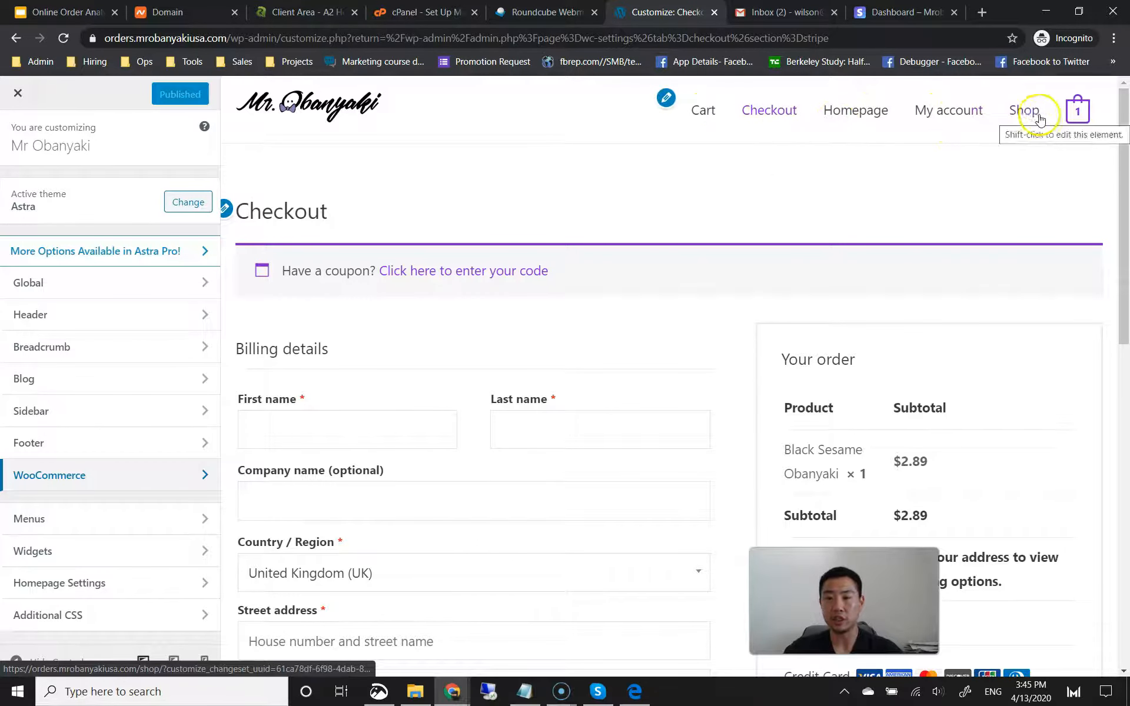
Step: Create a menu named 'Order' assigned to the Primary Menu location
left_click(113, 516)
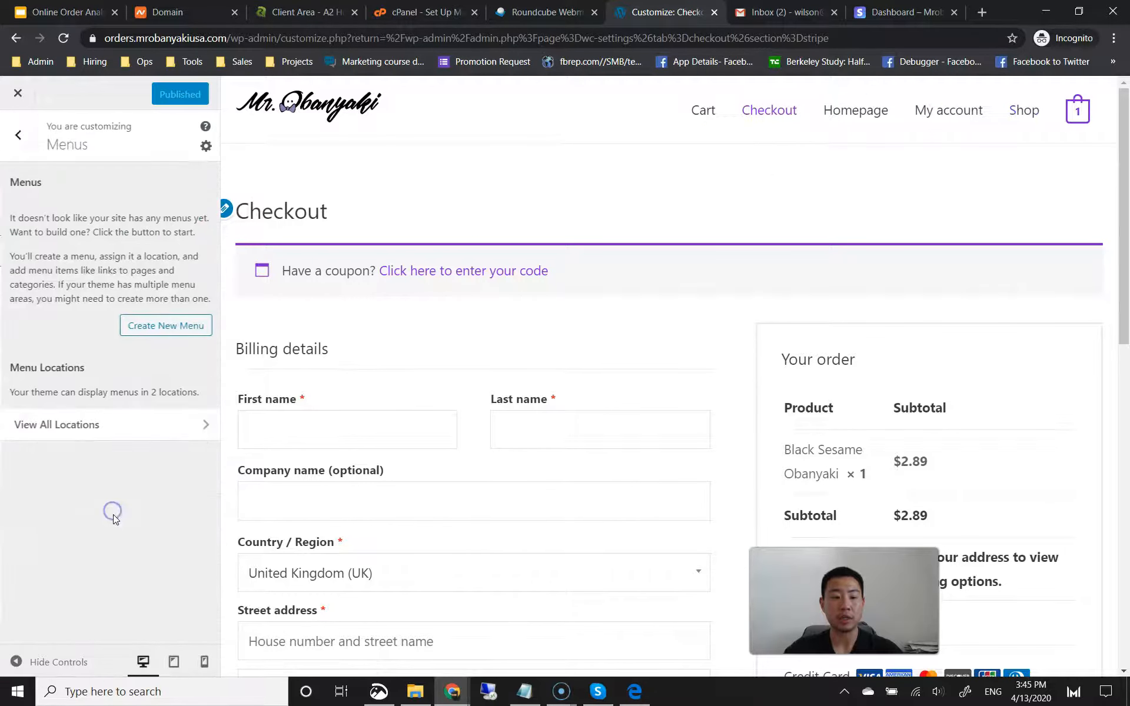
left_click(159, 327)
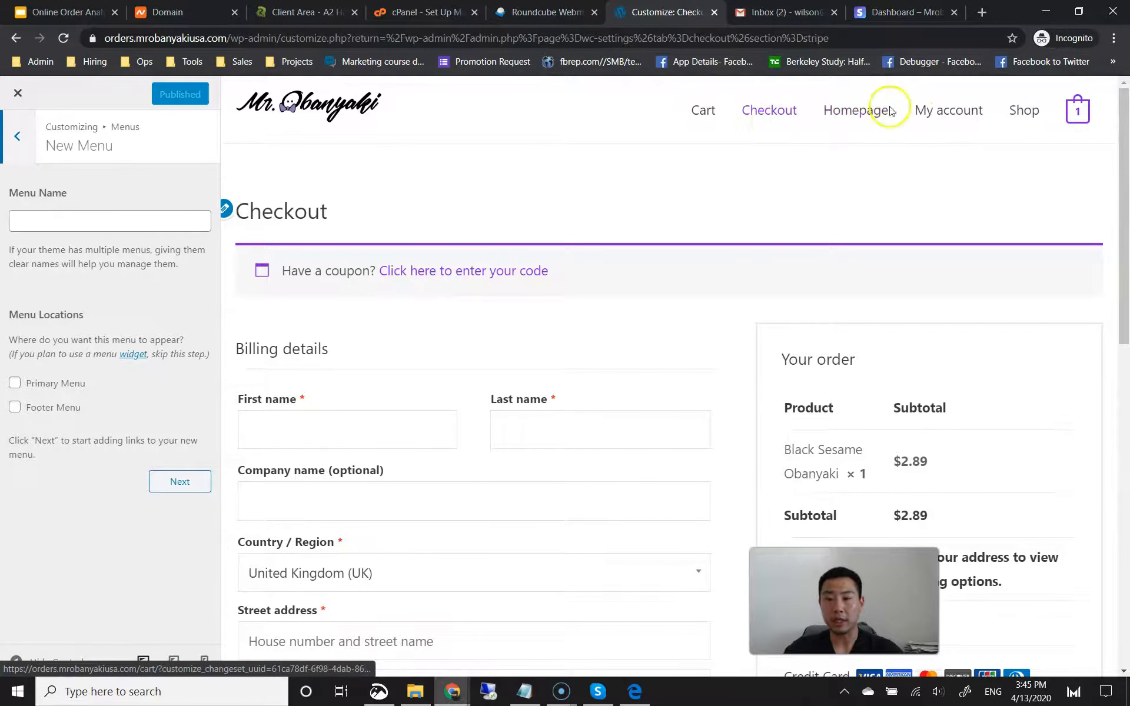
left_click(200, 221)
type("crder")
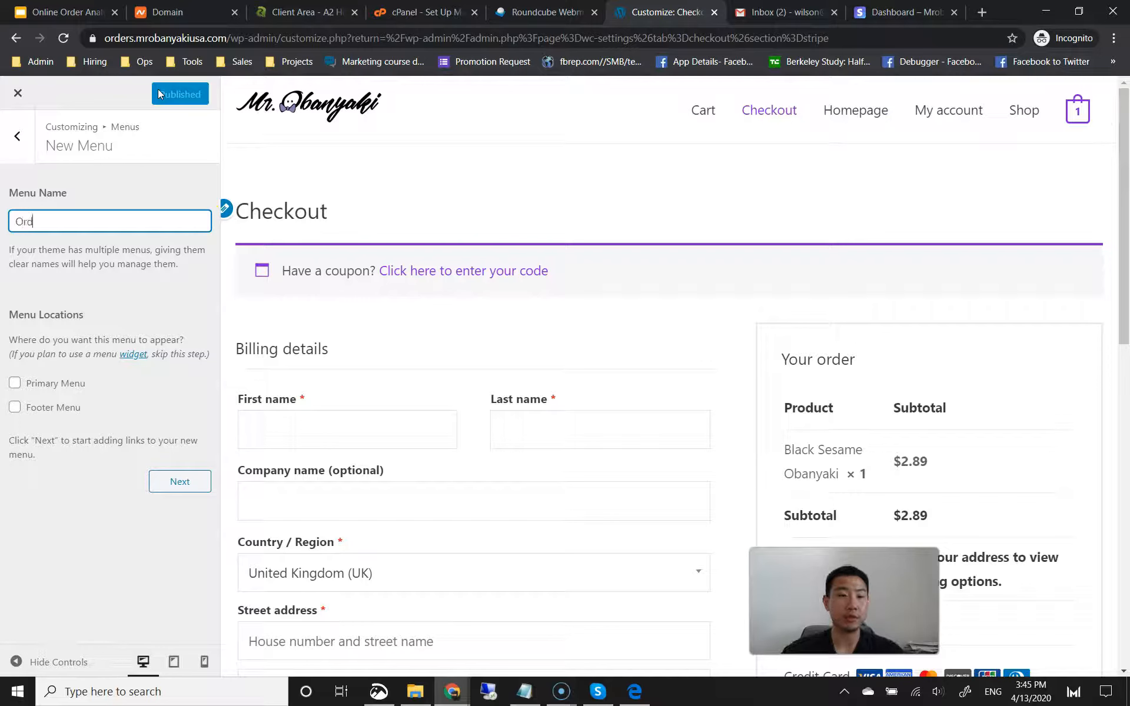
left_click(118, 288)
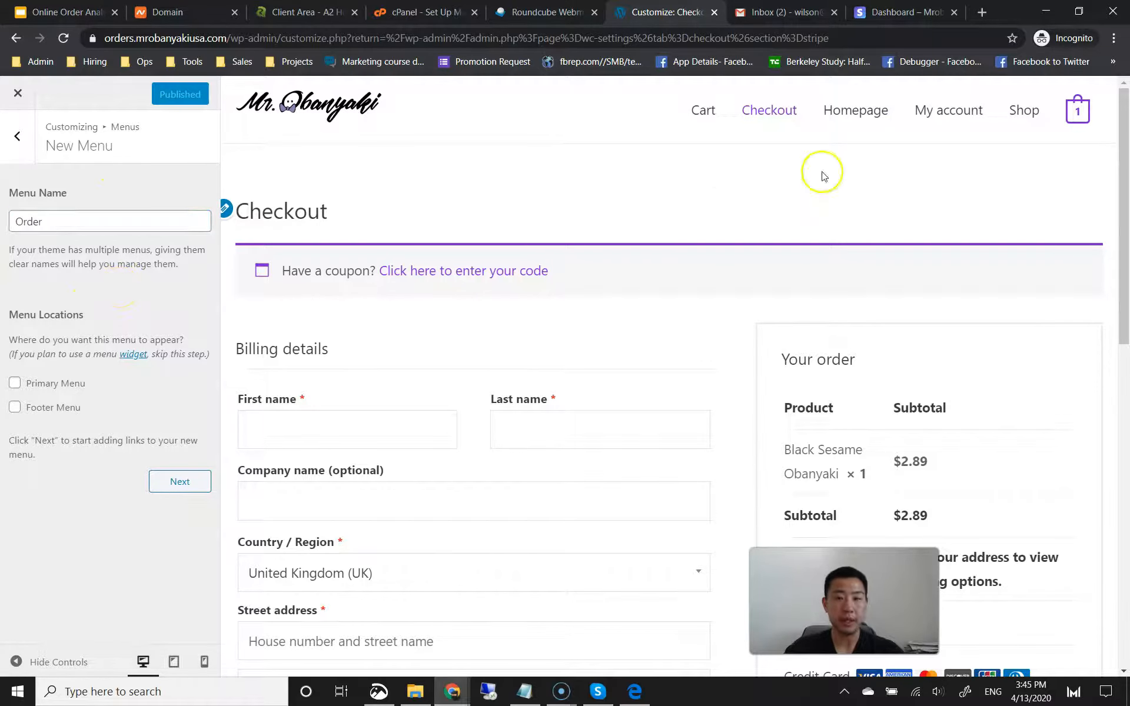
left_click(15, 383)
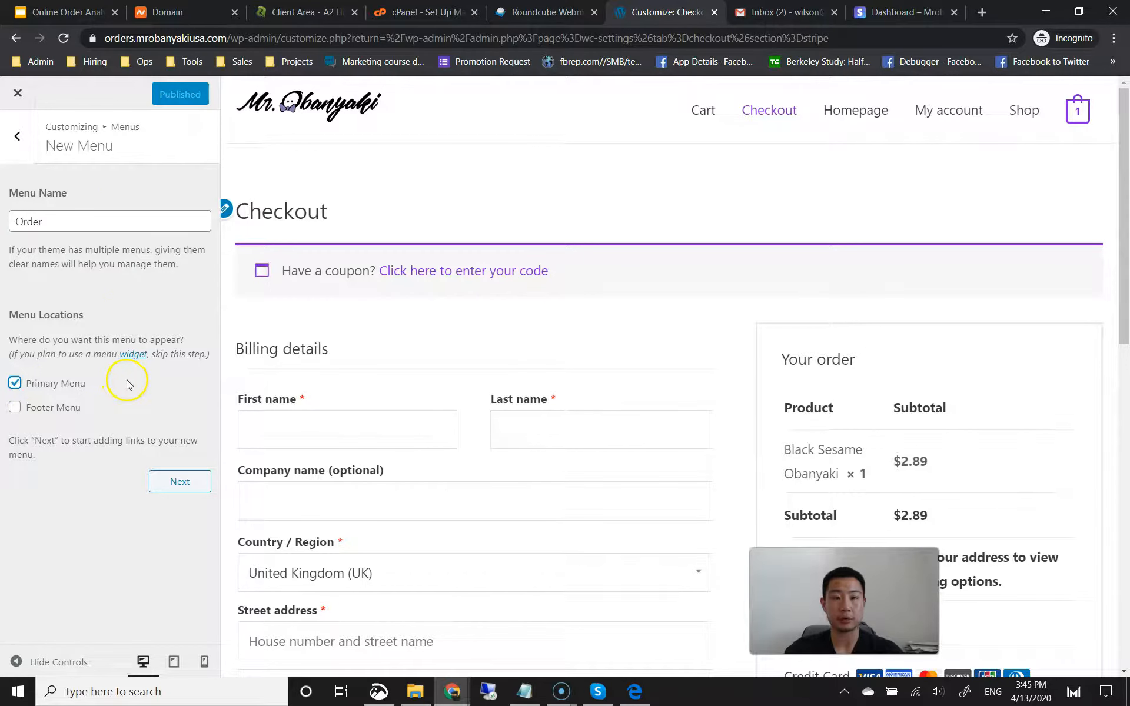
left_click(178, 481)
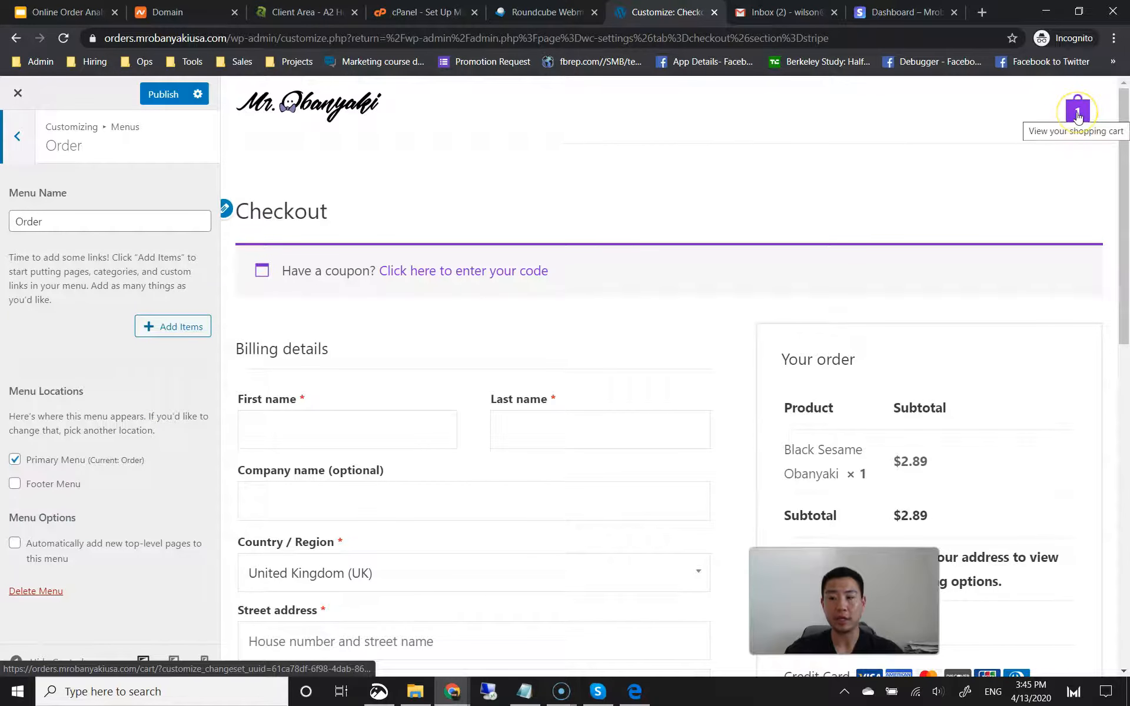
Step: Add a custom tel: link labelled 'Questions? Call' with the store's phone number to the menu
left_click(147, 331)
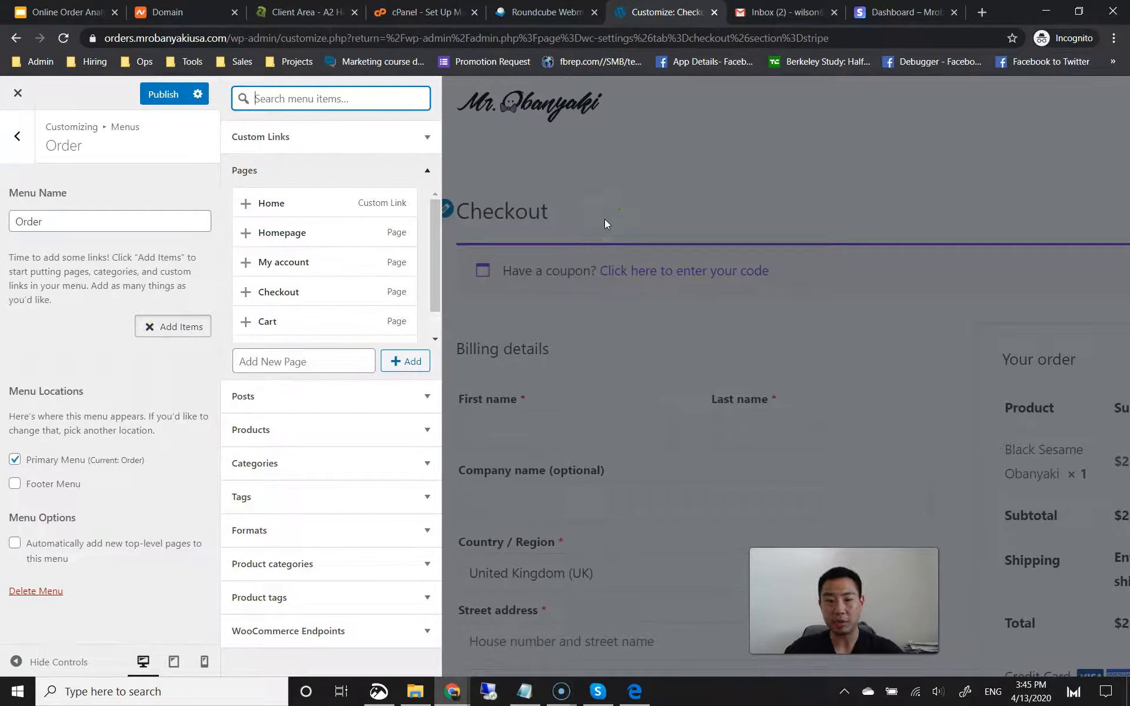
left_click(389, 144)
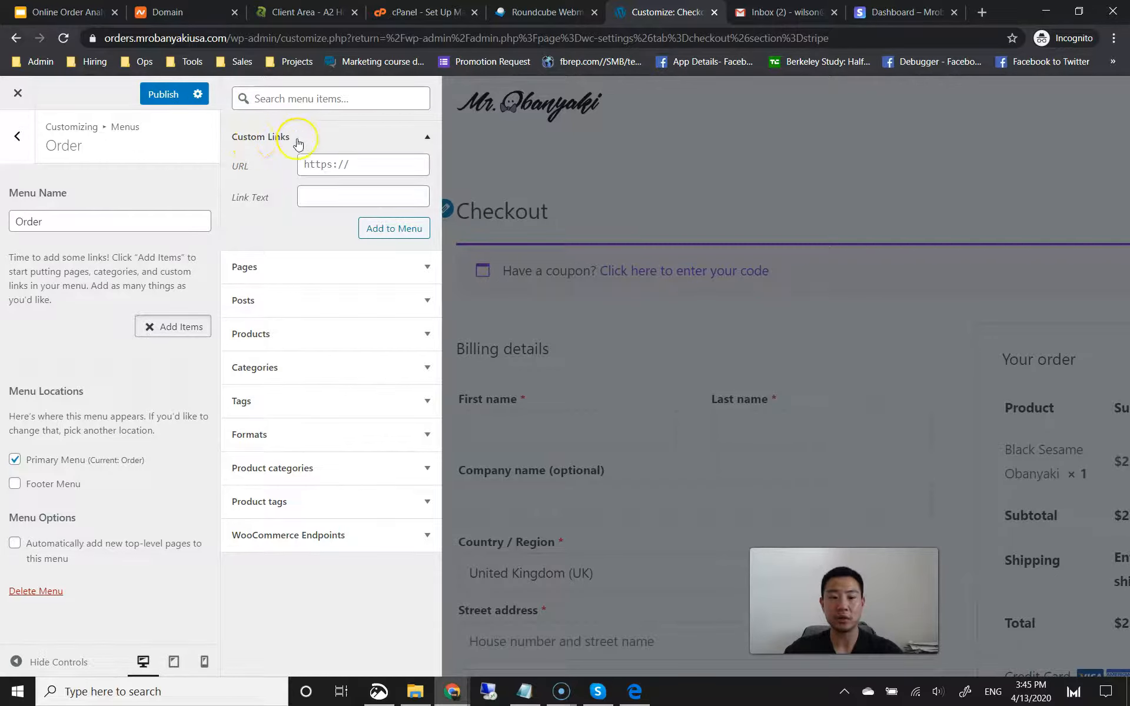
left_click(337, 165)
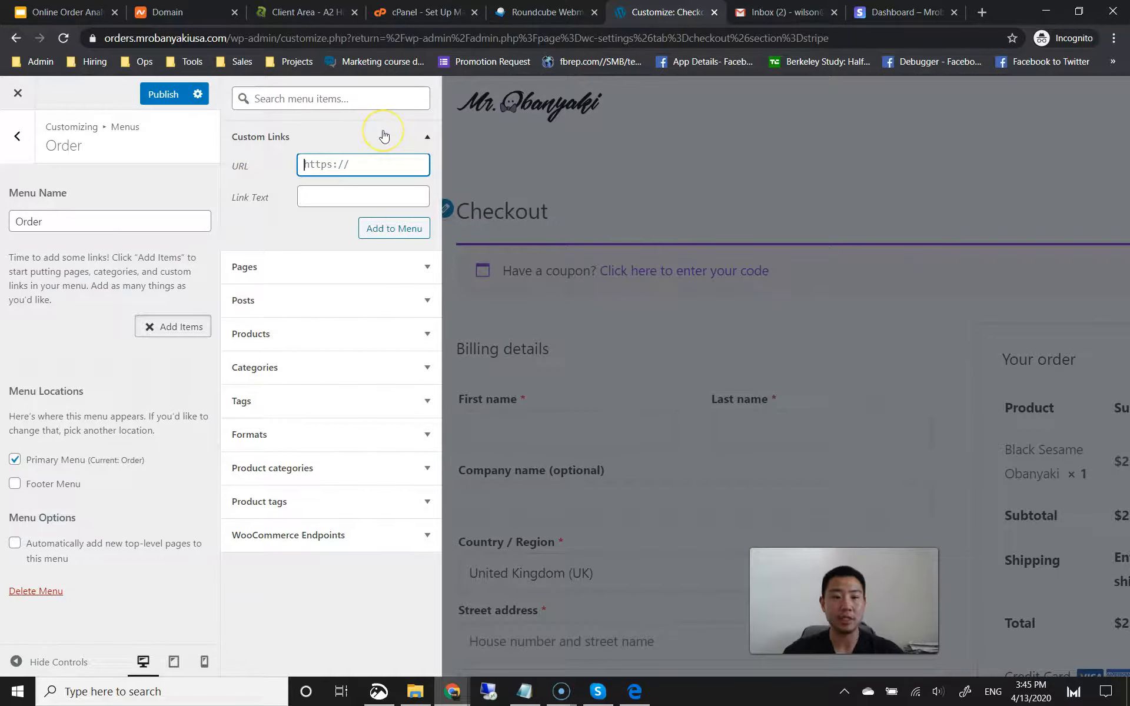
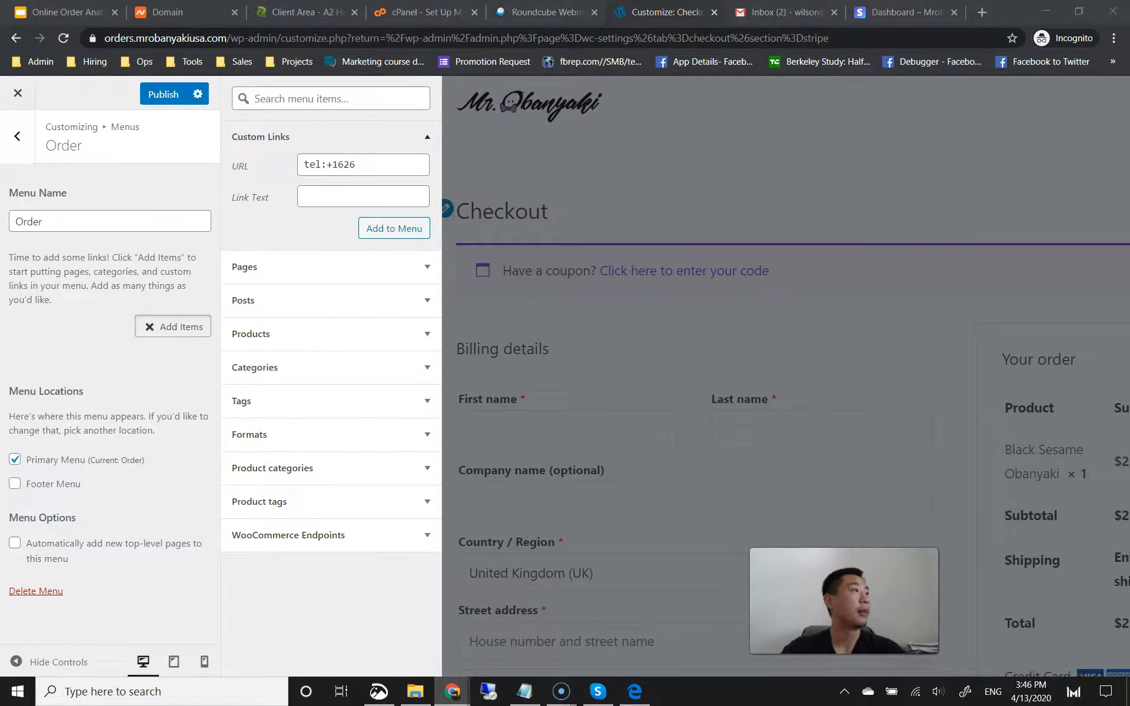
left_click(382, 164)
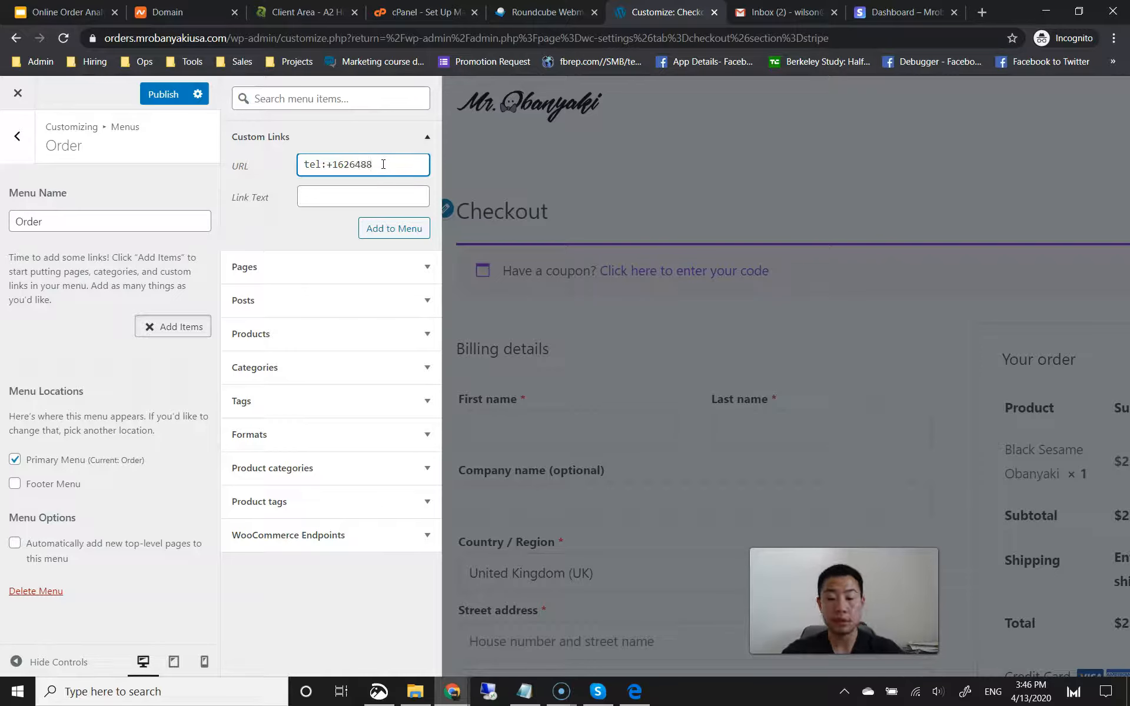
left_click(371, 199)
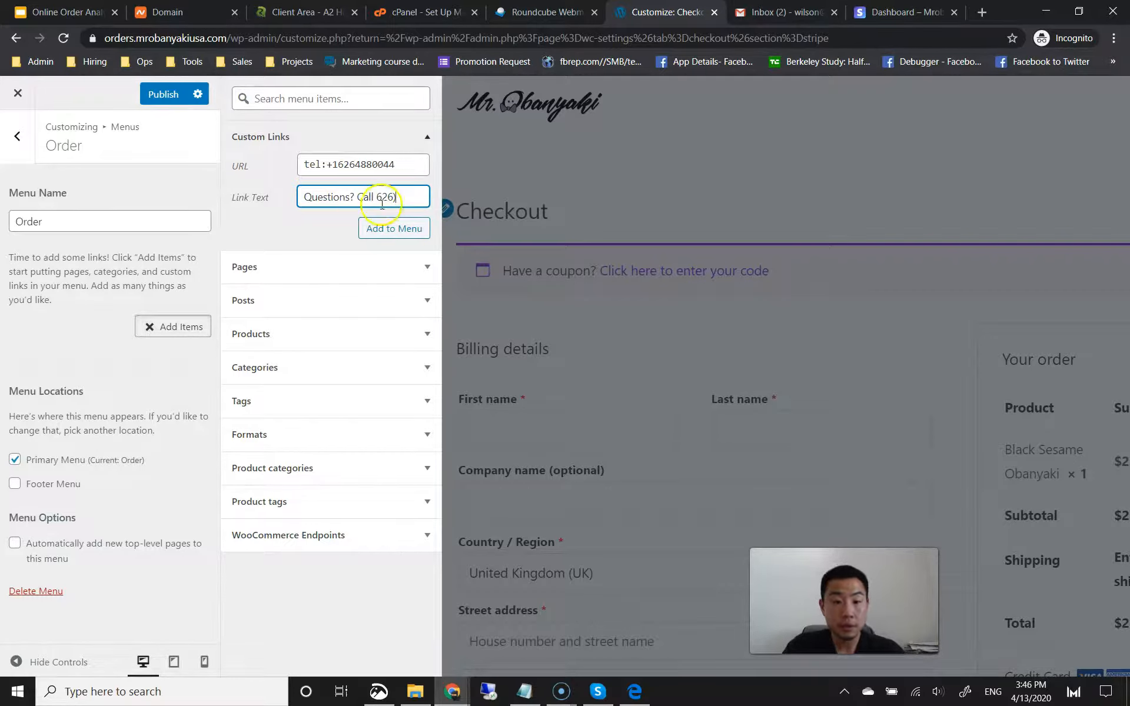
left_click(378, 197)
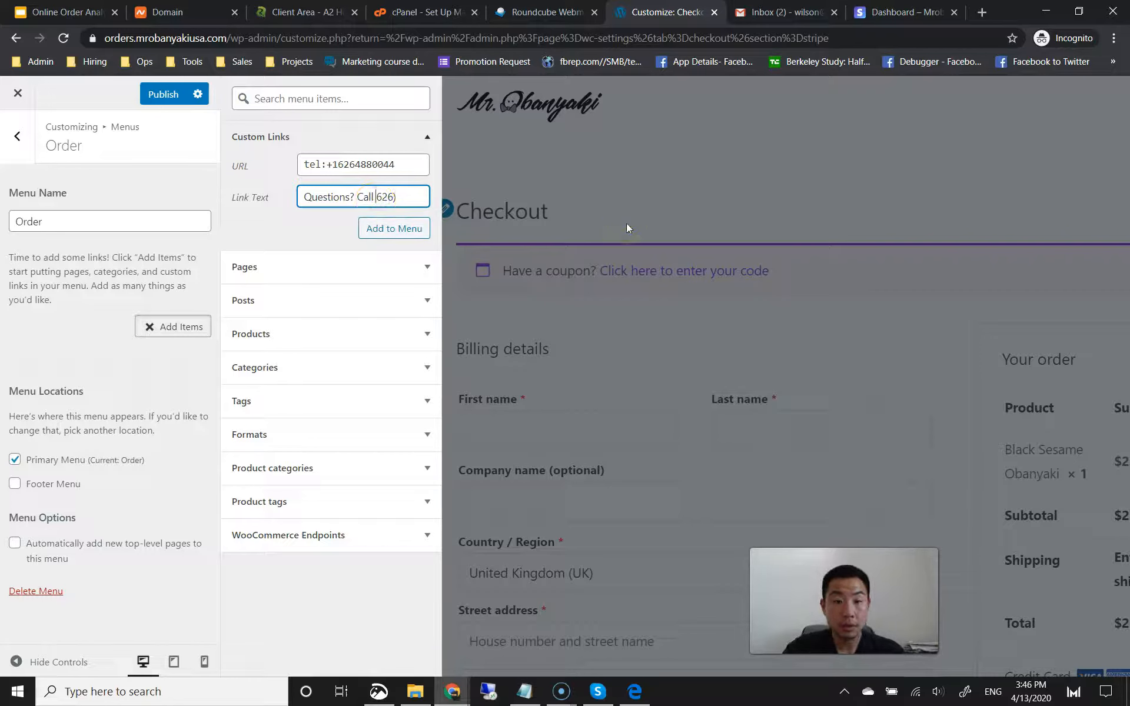
left_click(414, 198)
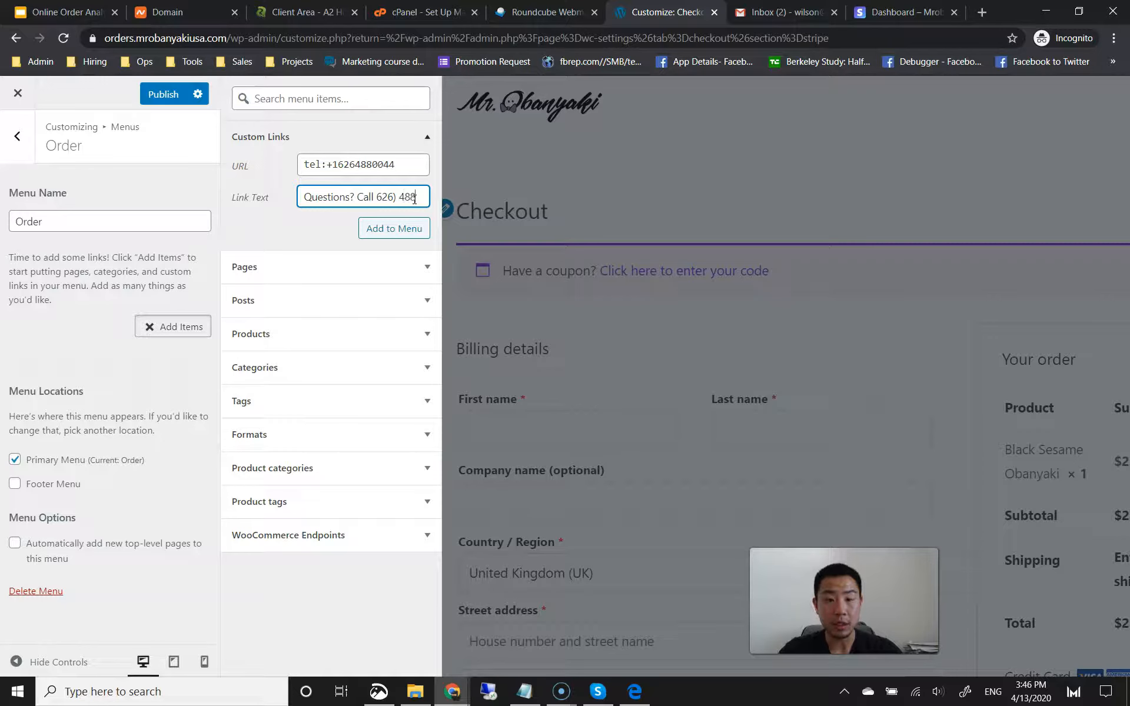
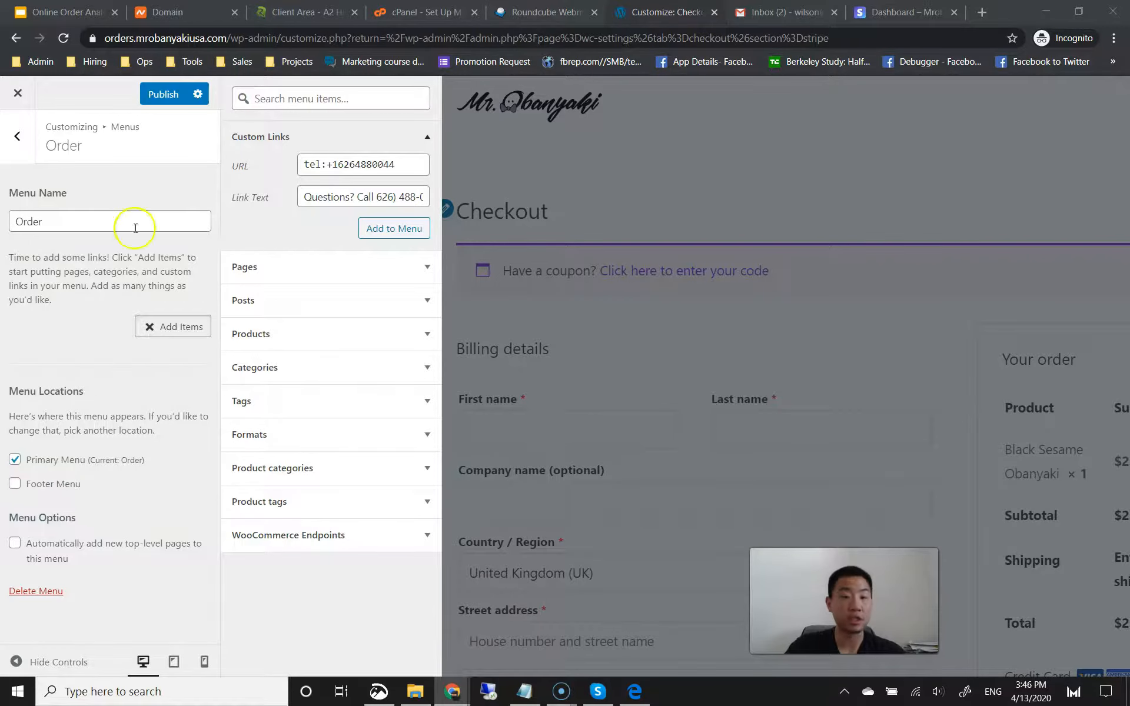
left_click(385, 197)
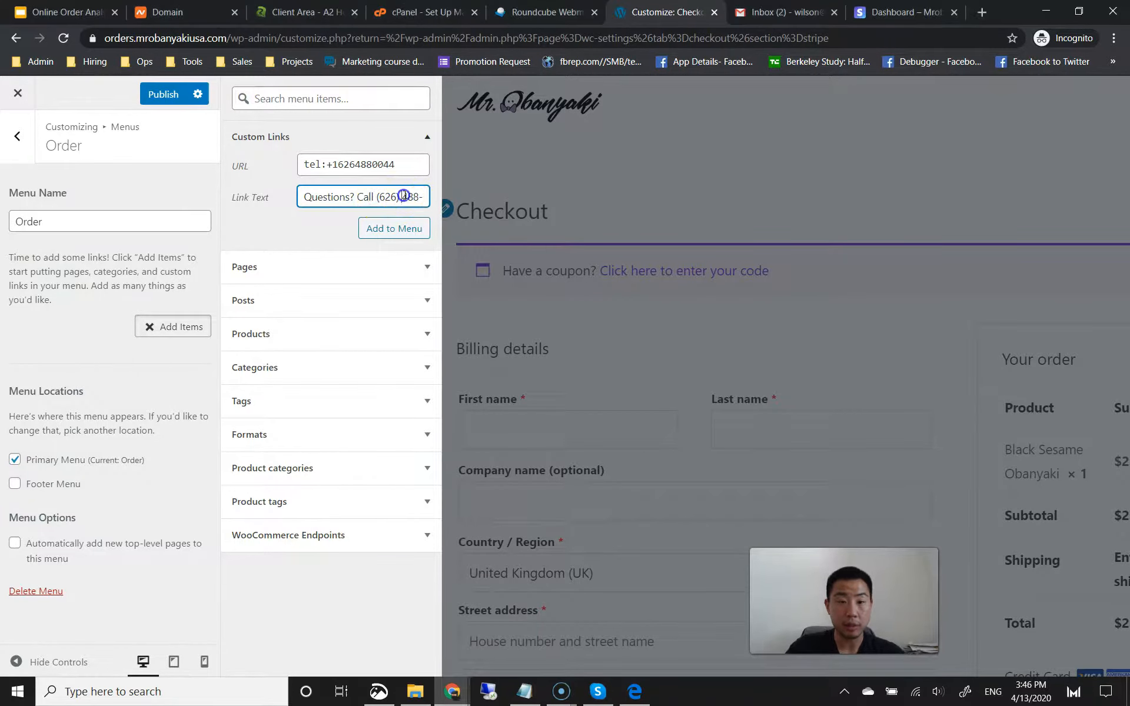
left_click(398, 229)
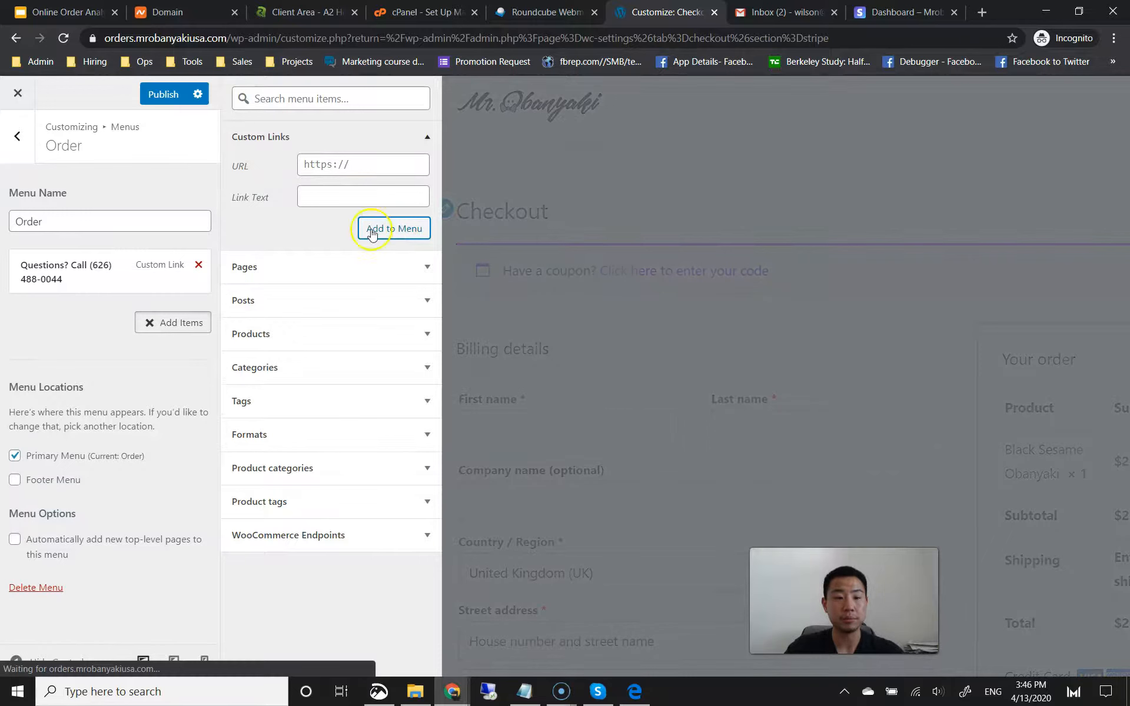
Step: Create a new page named 'Menu' and add it plus the Checkout page to the Order menu
left_click(305, 277)
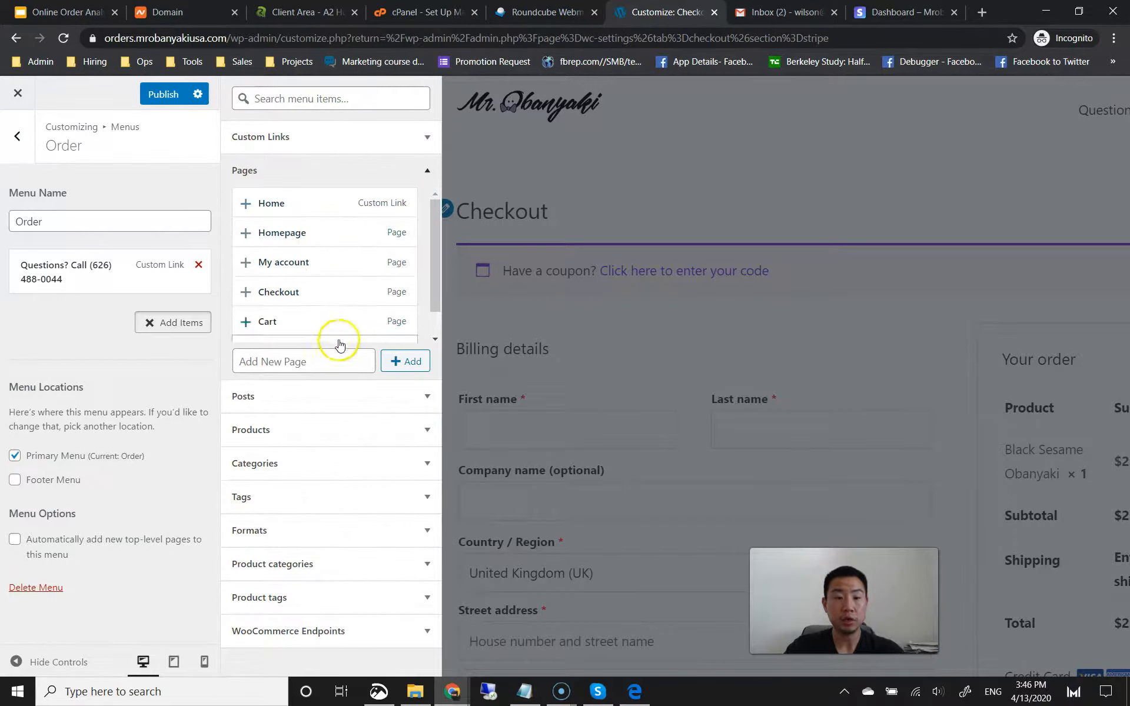
left_click(260, 364)
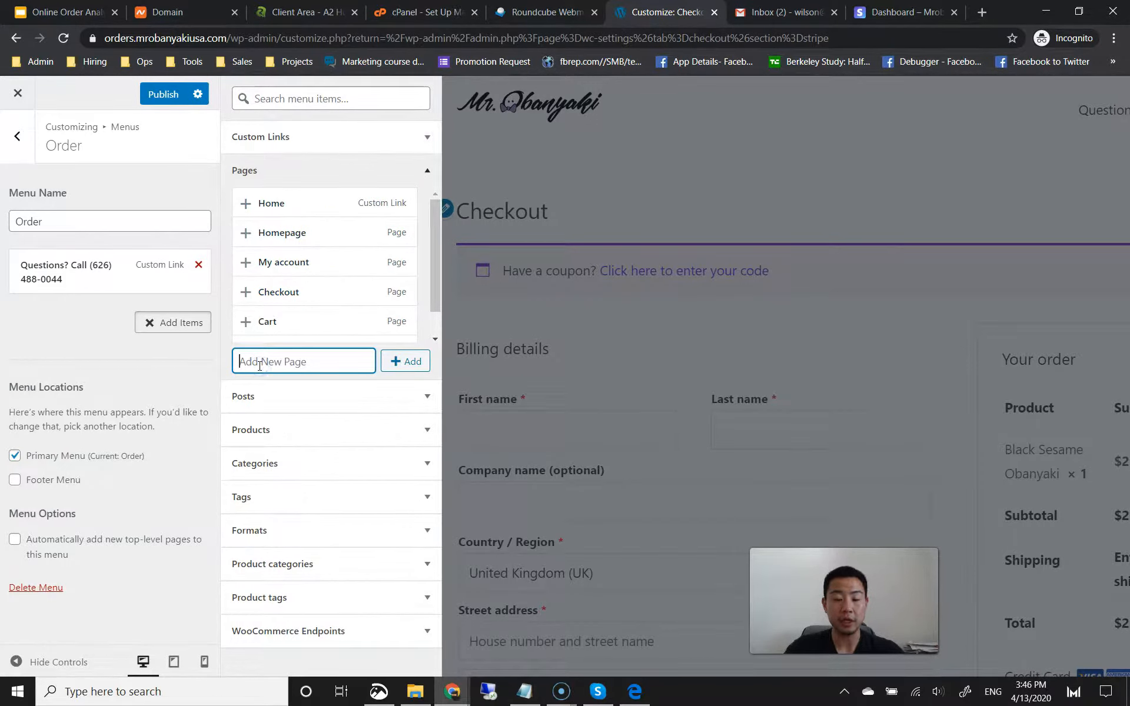
type("Menu")
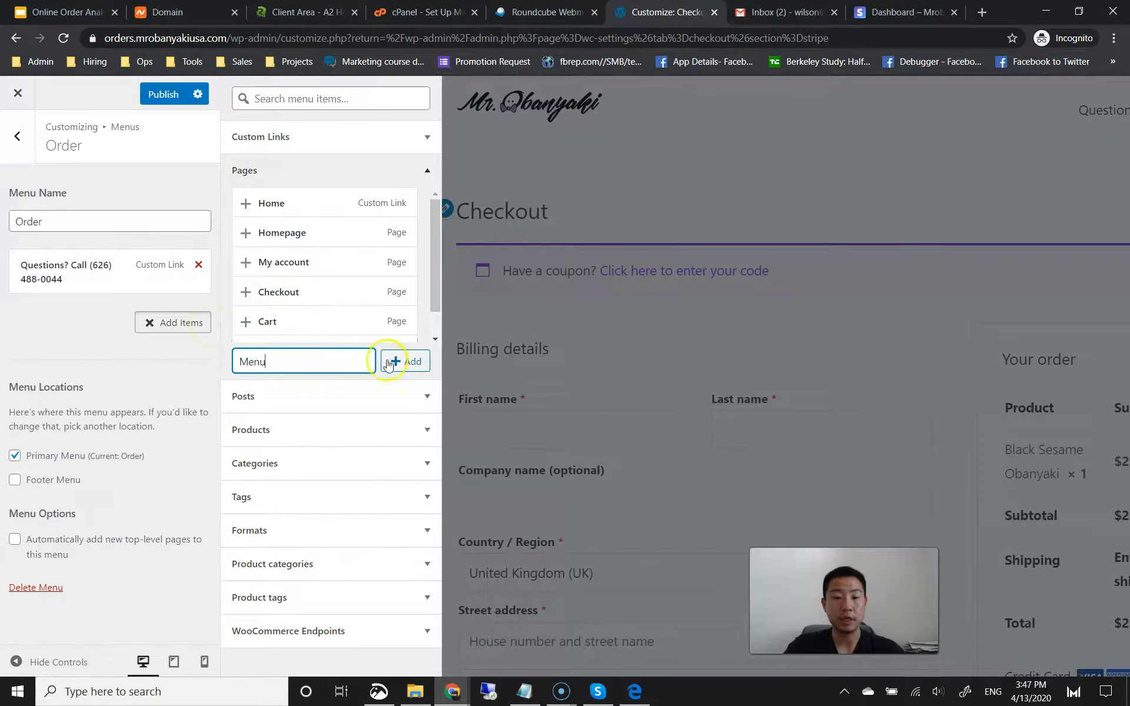
left_click(405, 366)
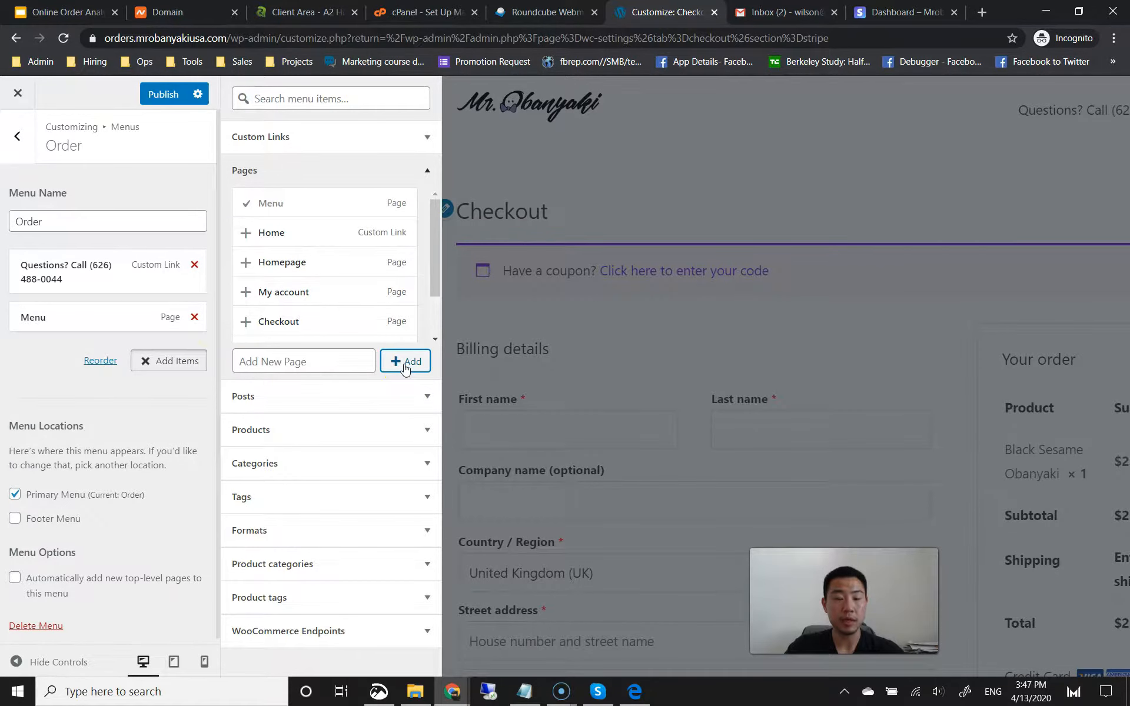
left_click(300, 324)
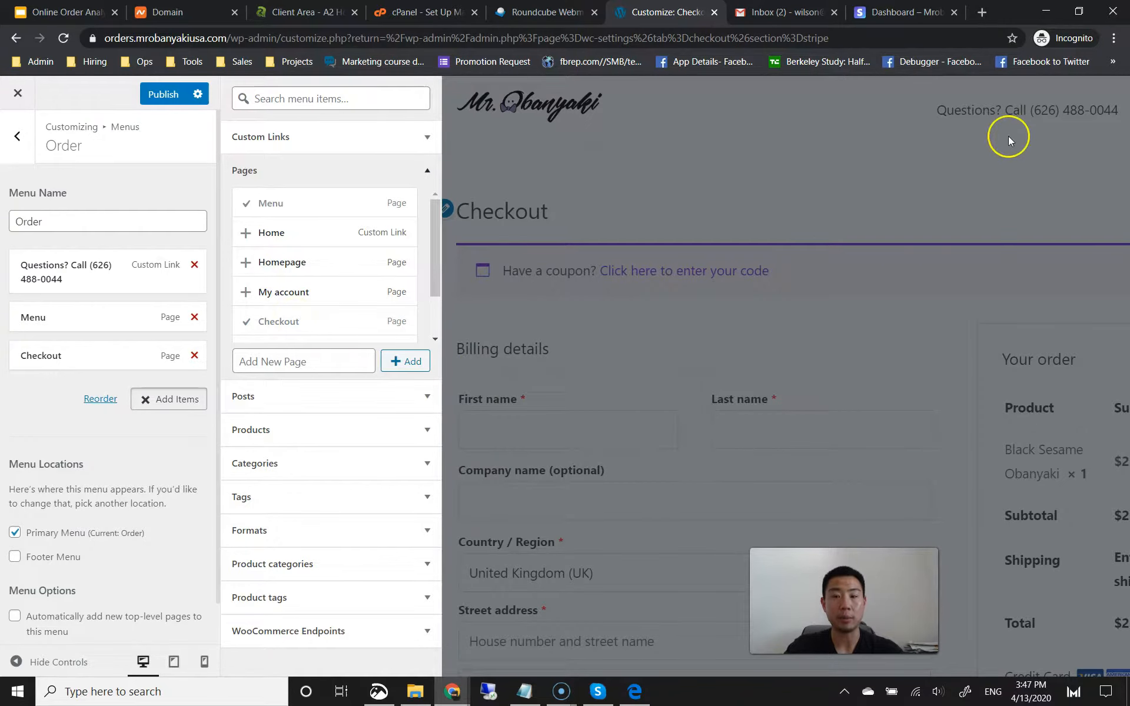
left_click(94, 317)
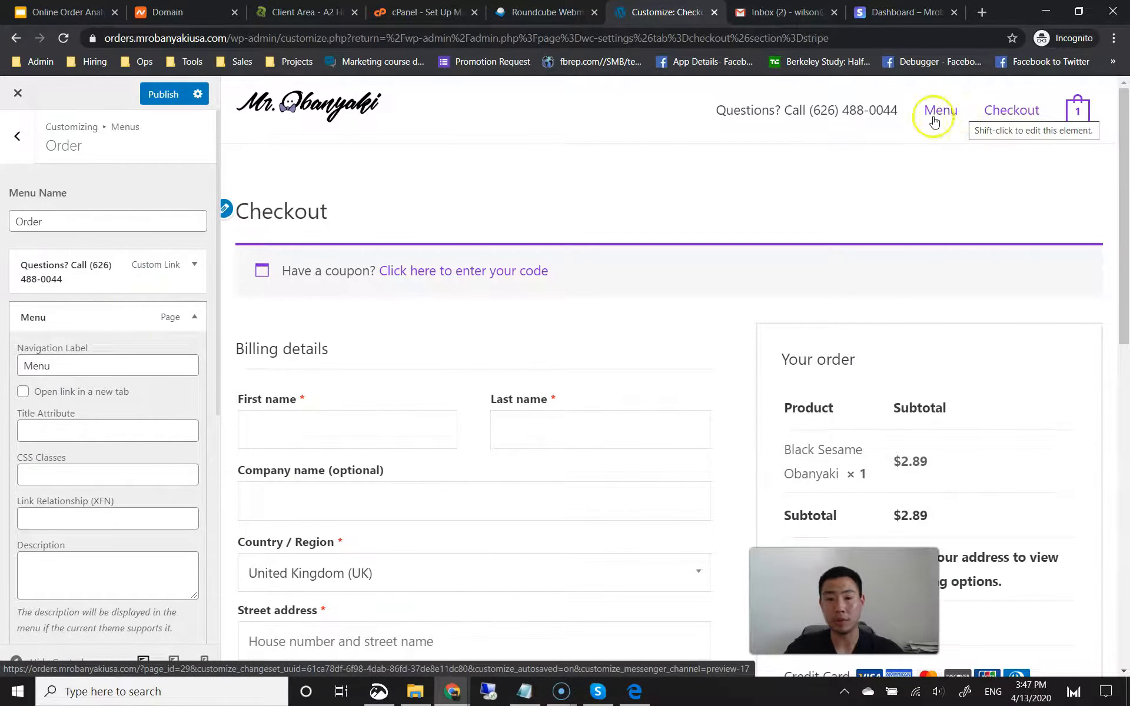
Step: Change the Menu item's navigation label to 'See Menu'
left_click(28, 365)
type("See")
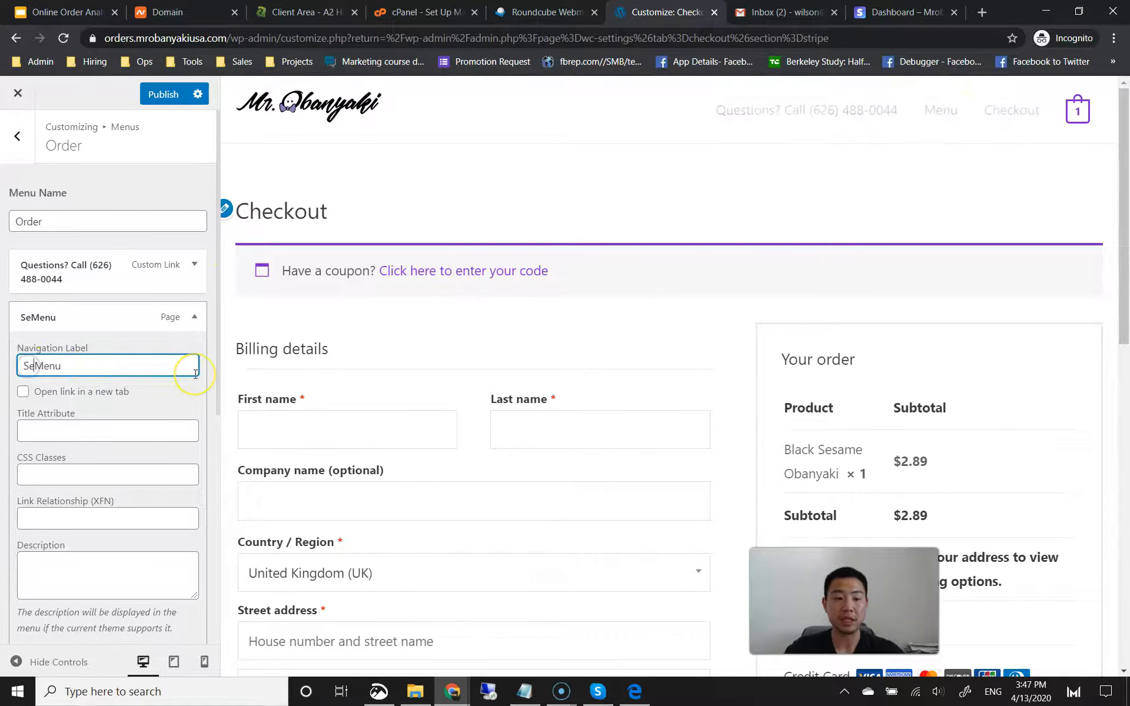
left_click(195, 317)
Step: Change the Checkout item's navigation label to 'Review & Pay'
left_click(194, 355)
double_click(114, 400)
type("Review")
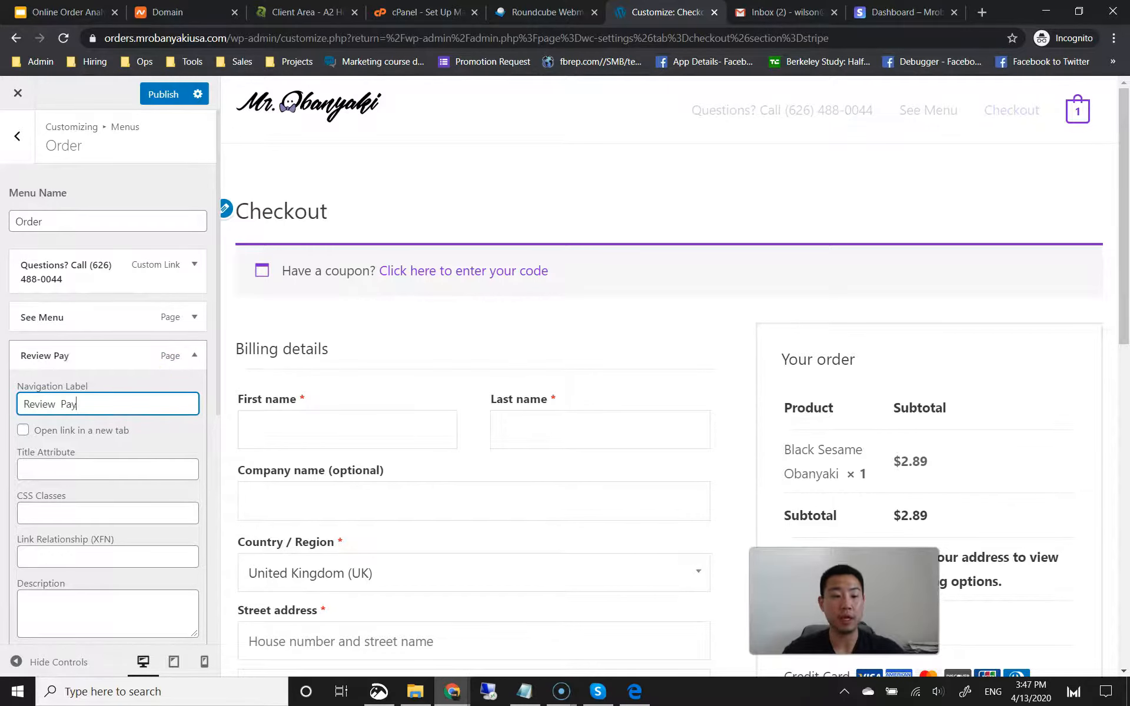
type("  Pay")
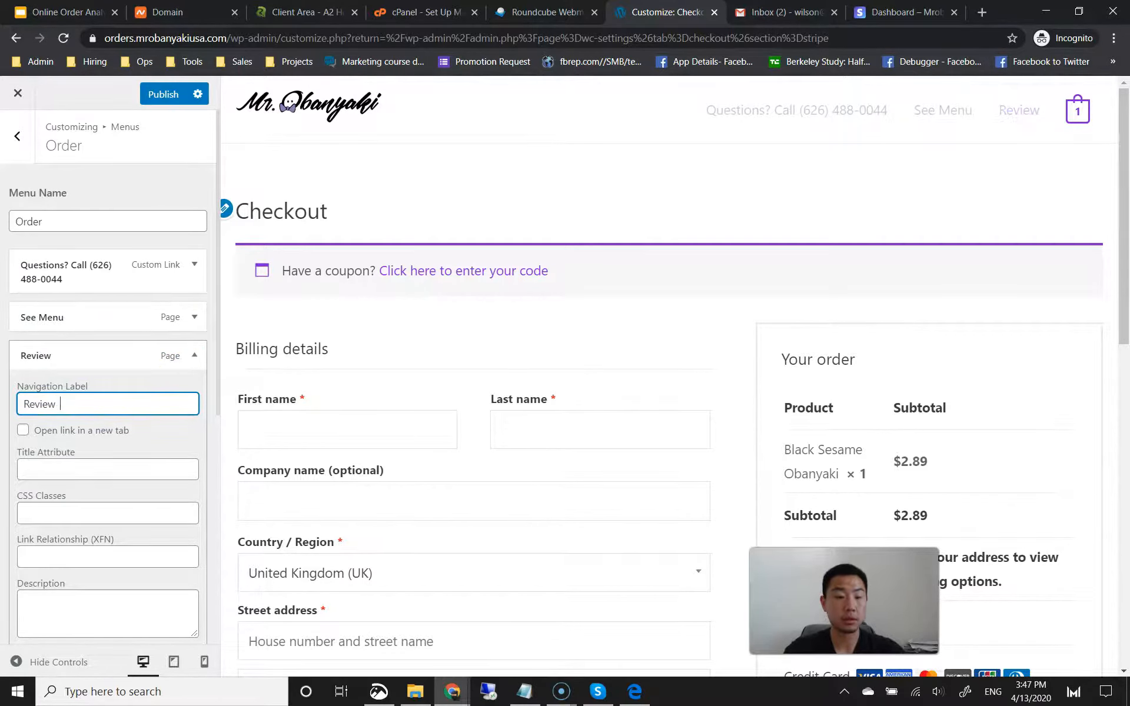
key("alt+Tab")
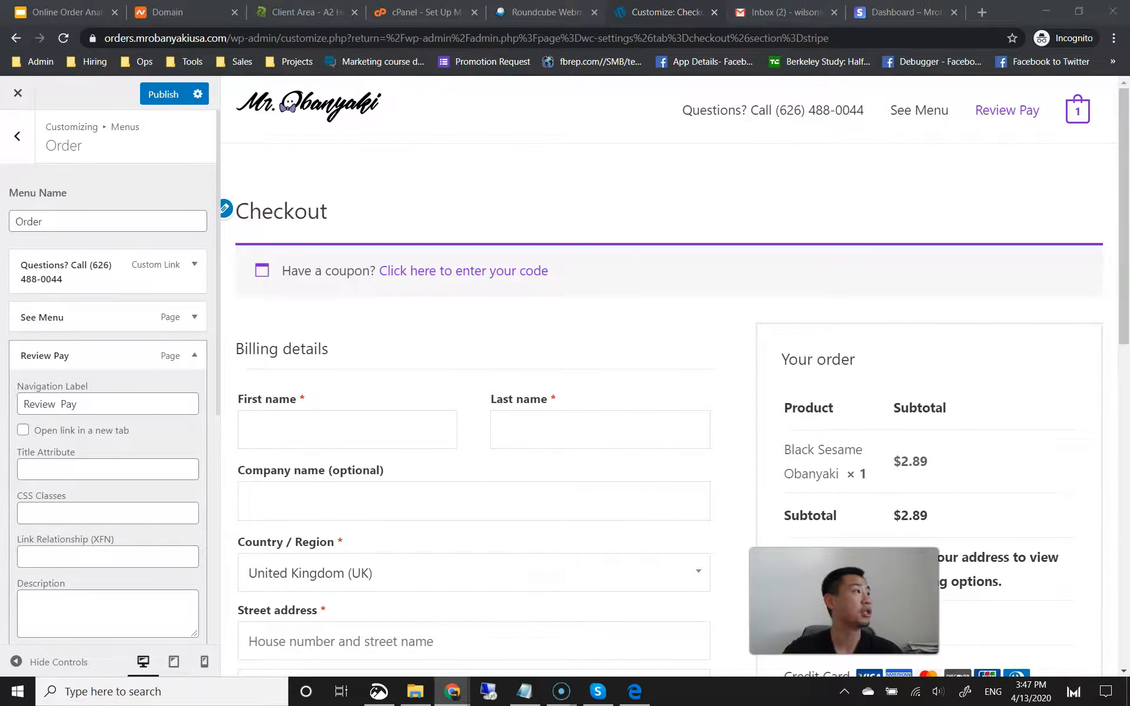
left_click(58, 404)
type("&")
left_click(123, 382)
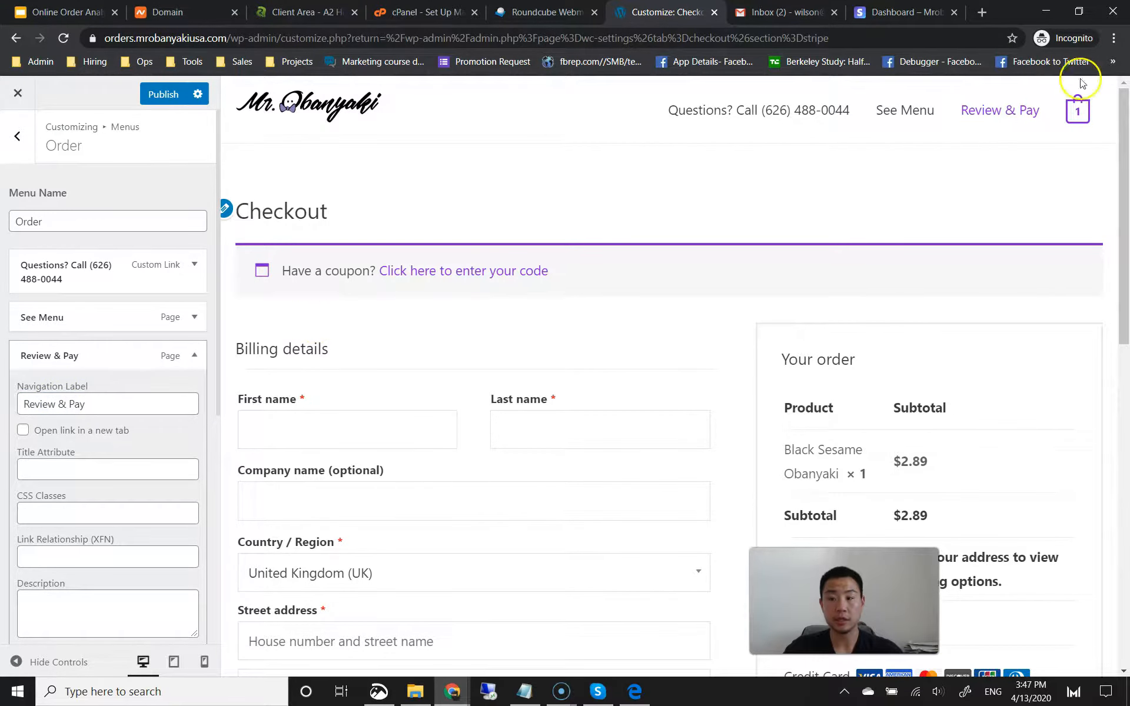
scroll(123, 328, "down", 7)
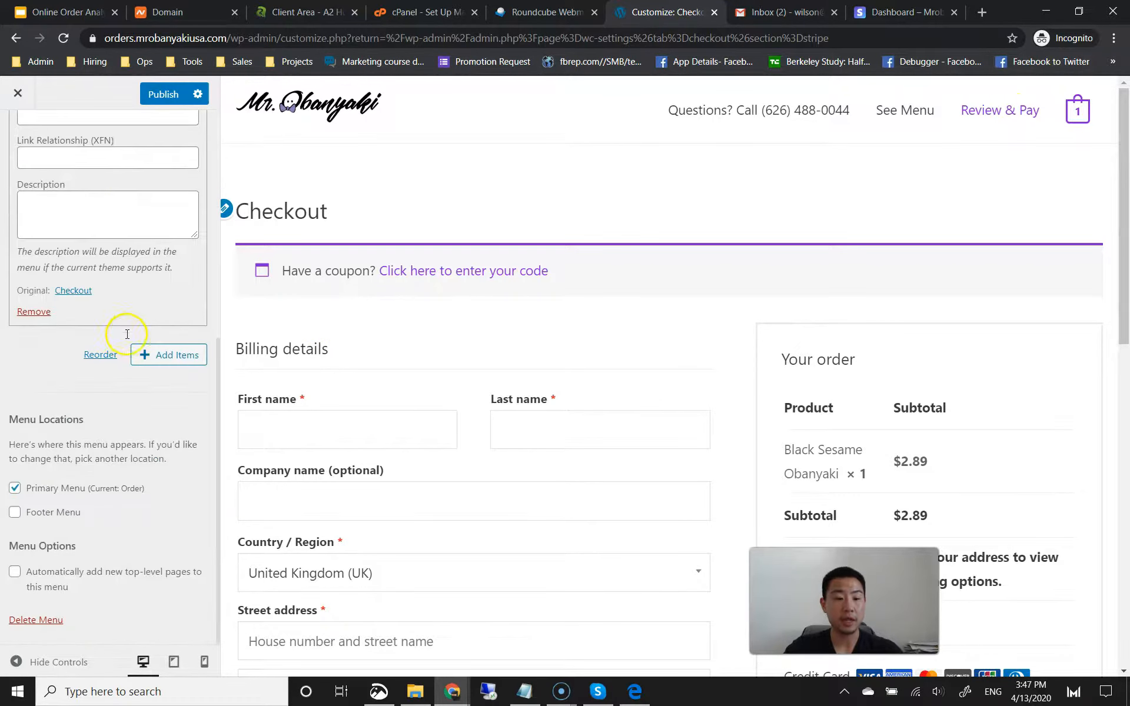
Step: Publish the Order menu and test its phone, See Menu and Review & Pay header links
left_click(161, 93)
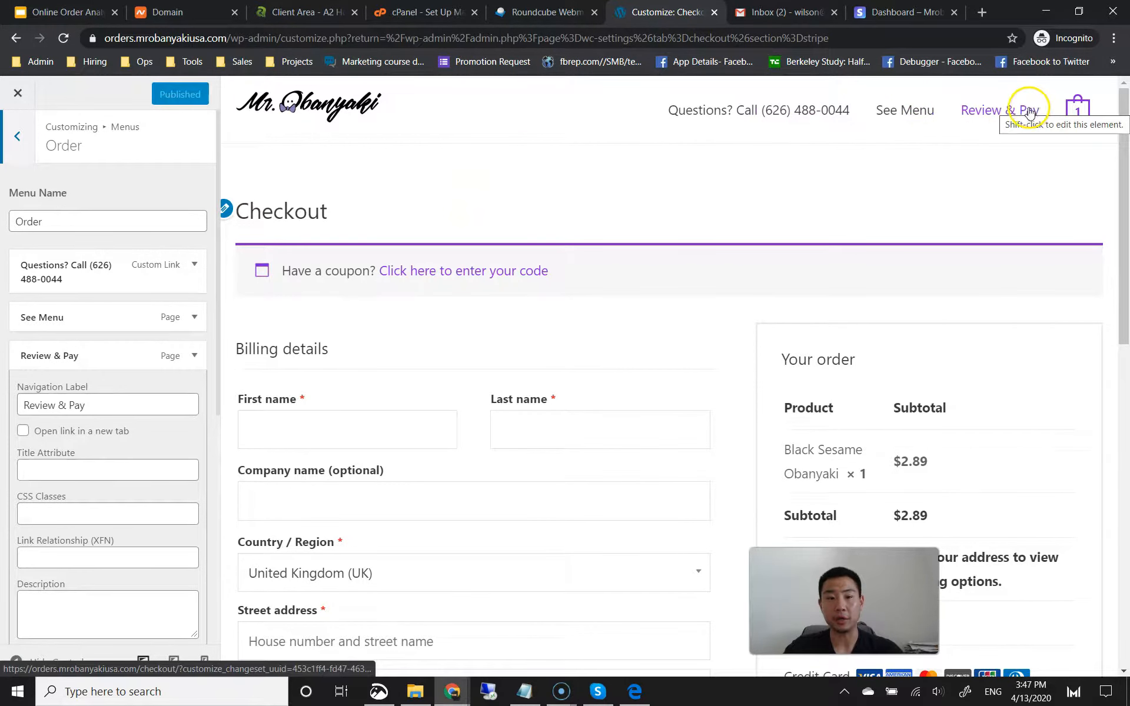
left_click(333, 112)
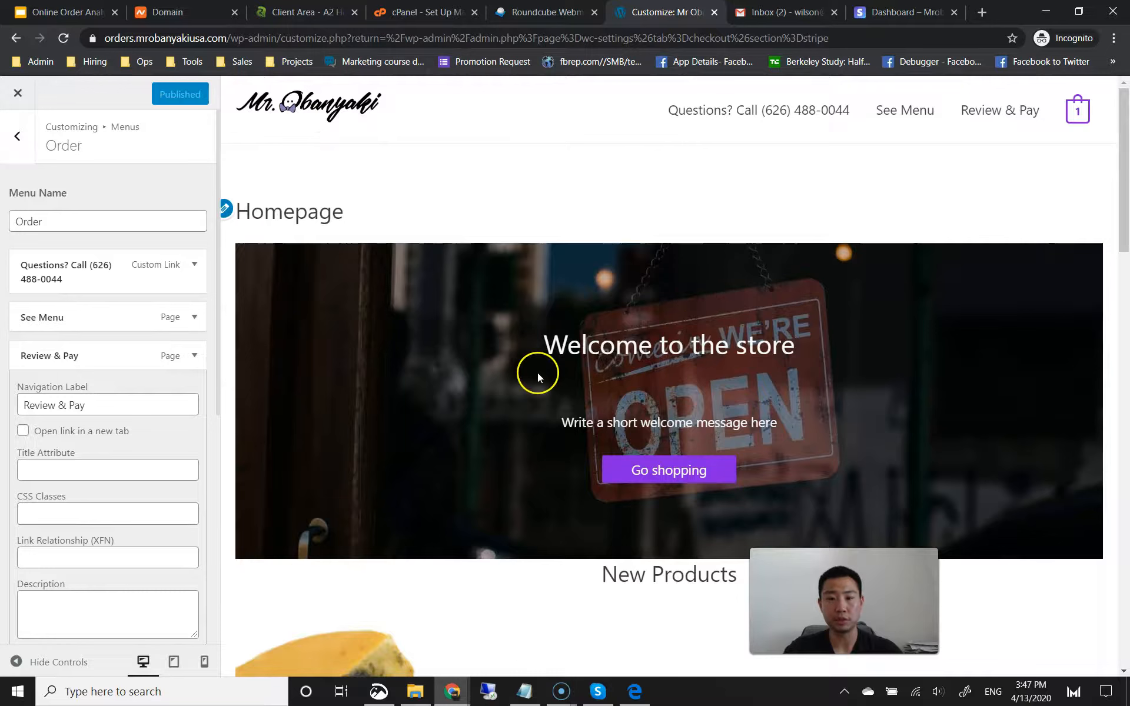
left_click(758, 112)
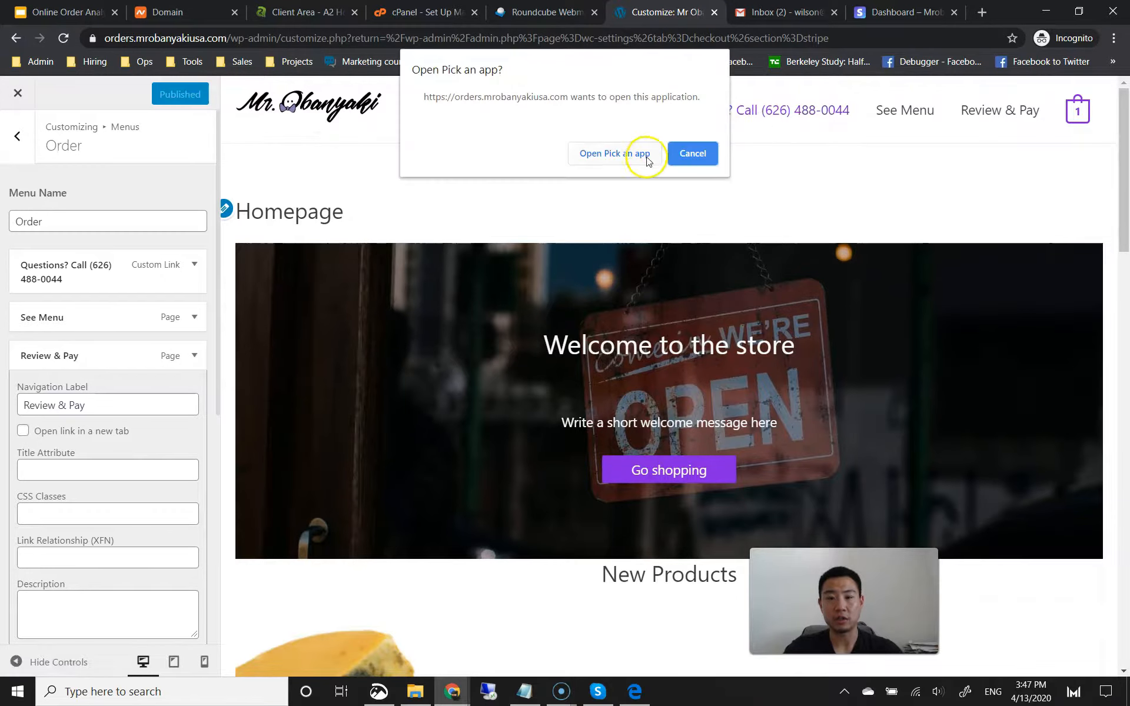
left_click(691, 153)
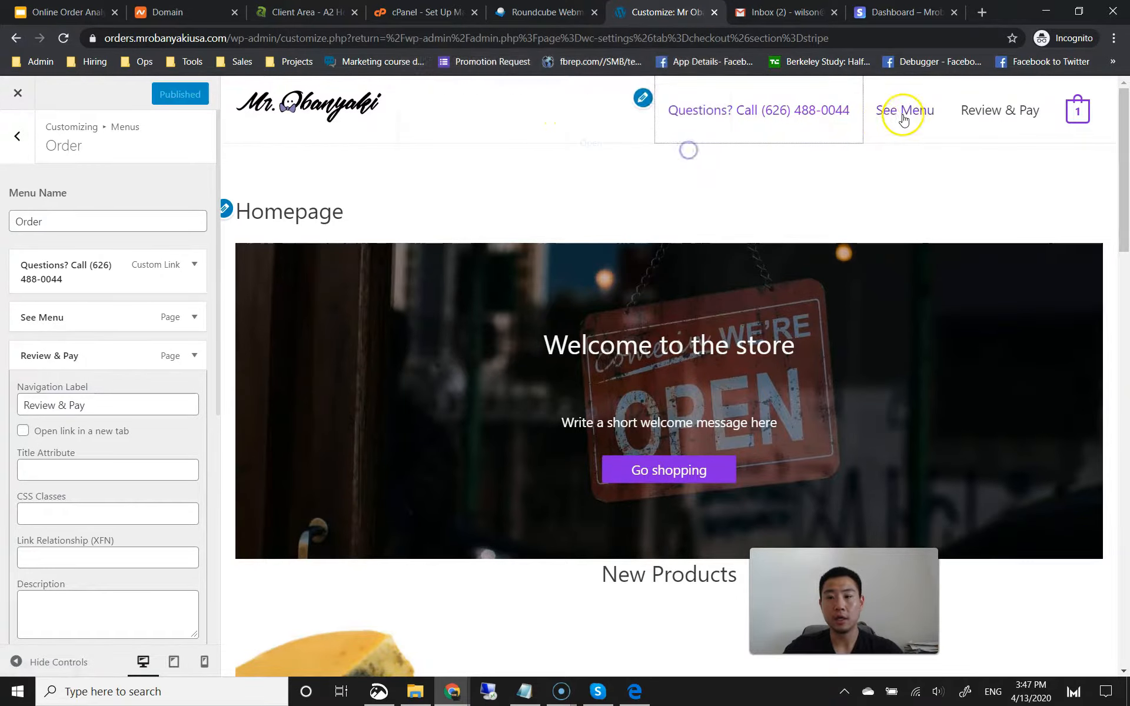
left_click(902, 115)
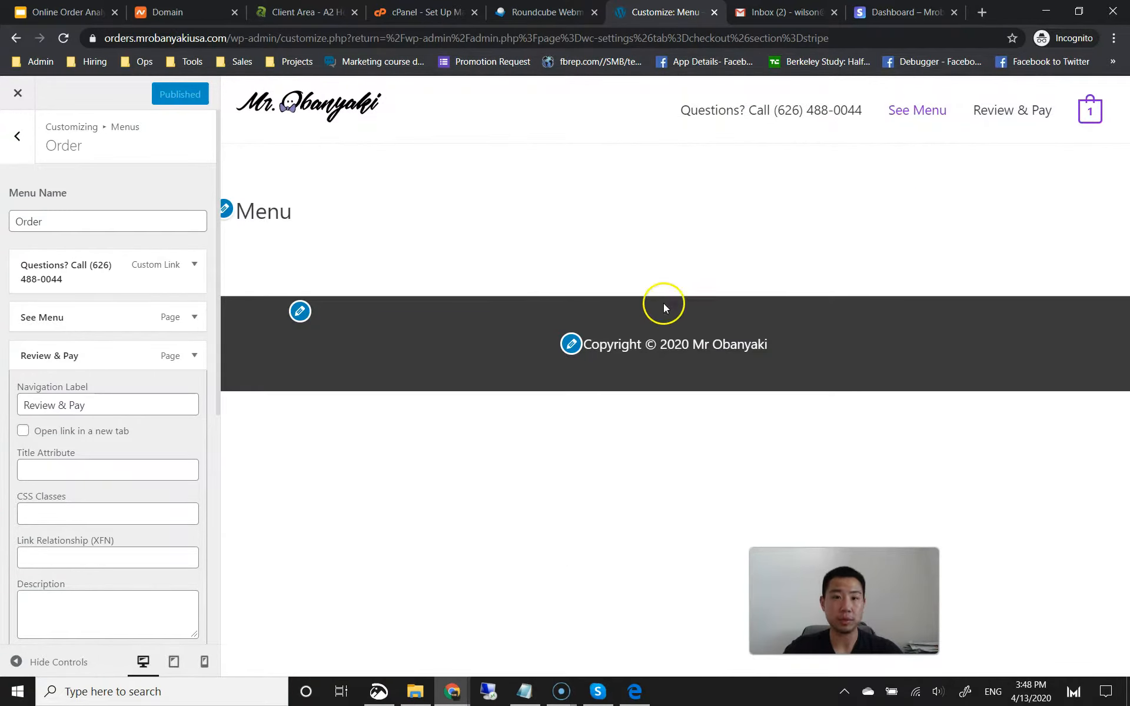
left_click(1052, 119)
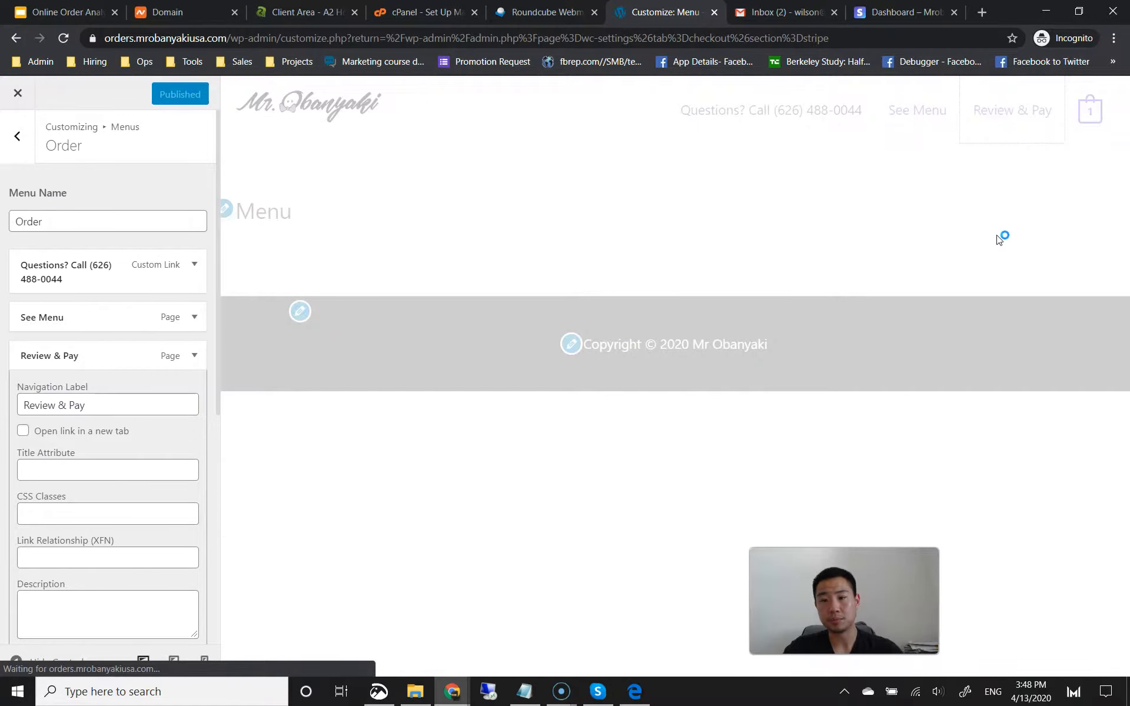
scroll(598, 394, "down", 5)
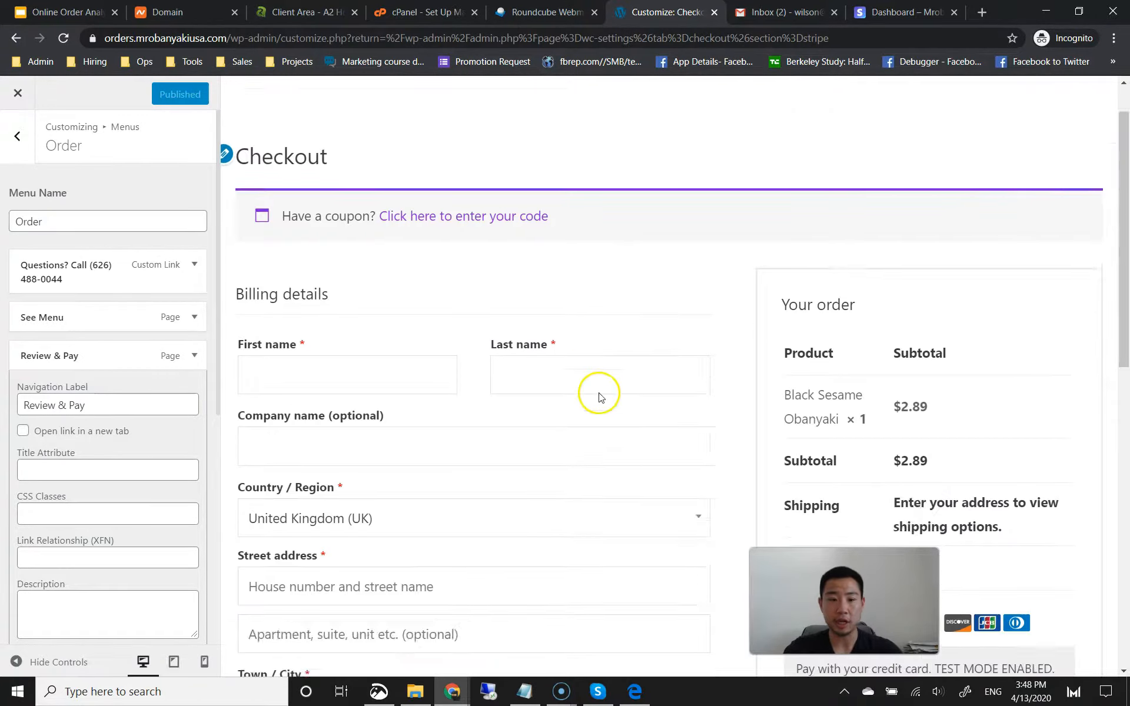
scroll(633, 298, "down", 6)
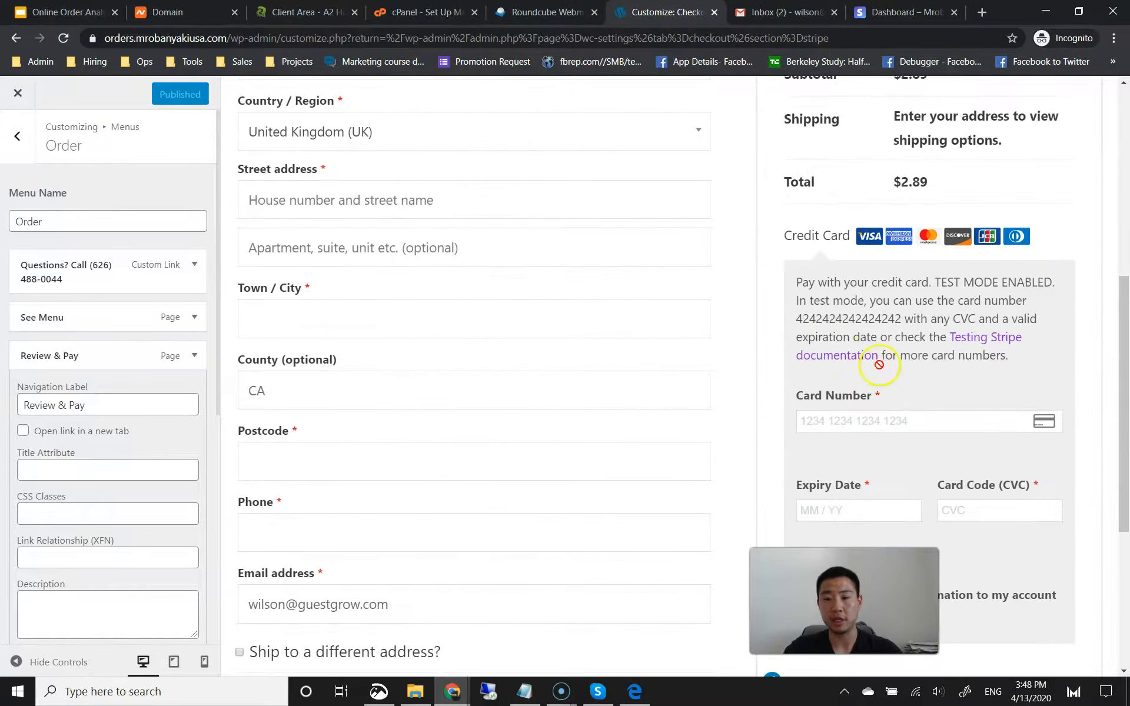
scroll(883, 405, "down", 3)
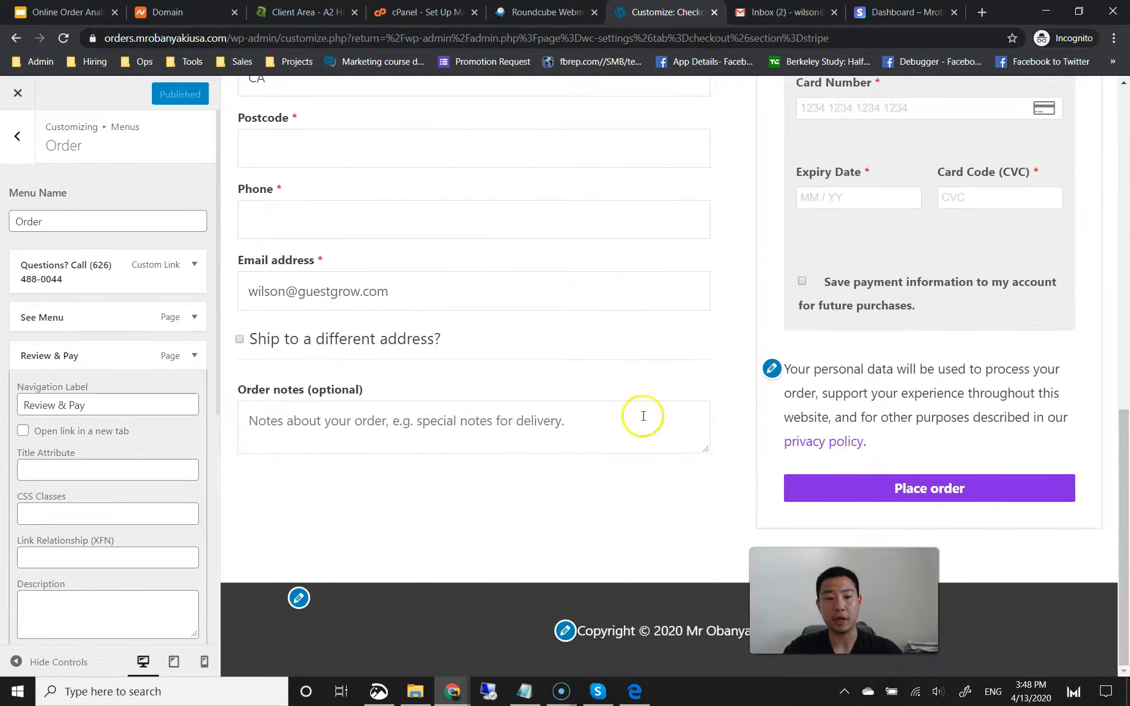
scroll(636, 419, "up", 15)
left_click(242, 126)
left_click(32, 147)
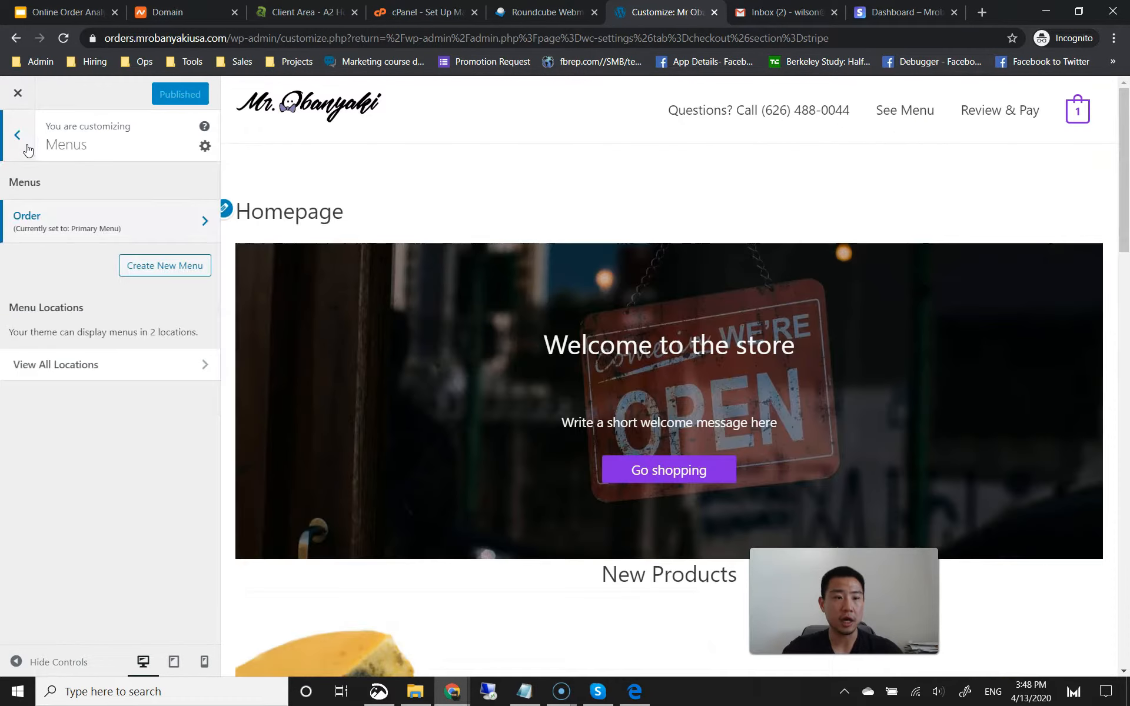
Step: Return to the main Customizer sections after a quick look at the widgets settings
left_click(25, 145)
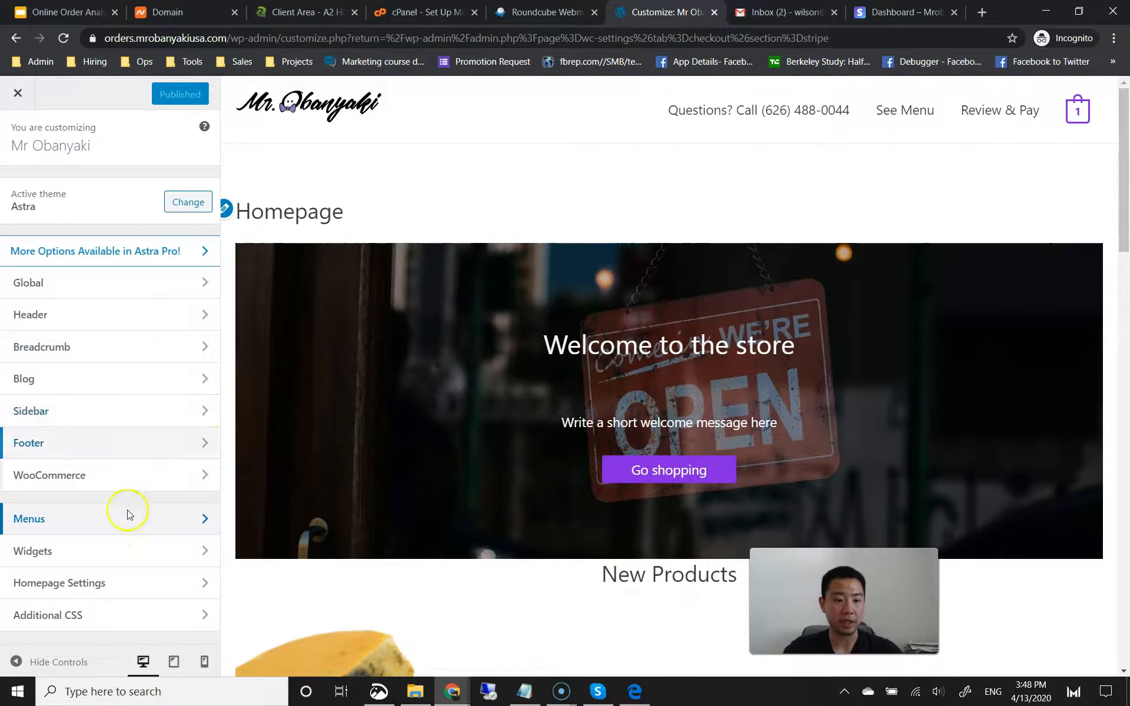
left_click(120, 550)
left_click(17, 134)
Step: Make the homepage a static page showing Menu, then bring up Additional CSS
left_click(100, 585)
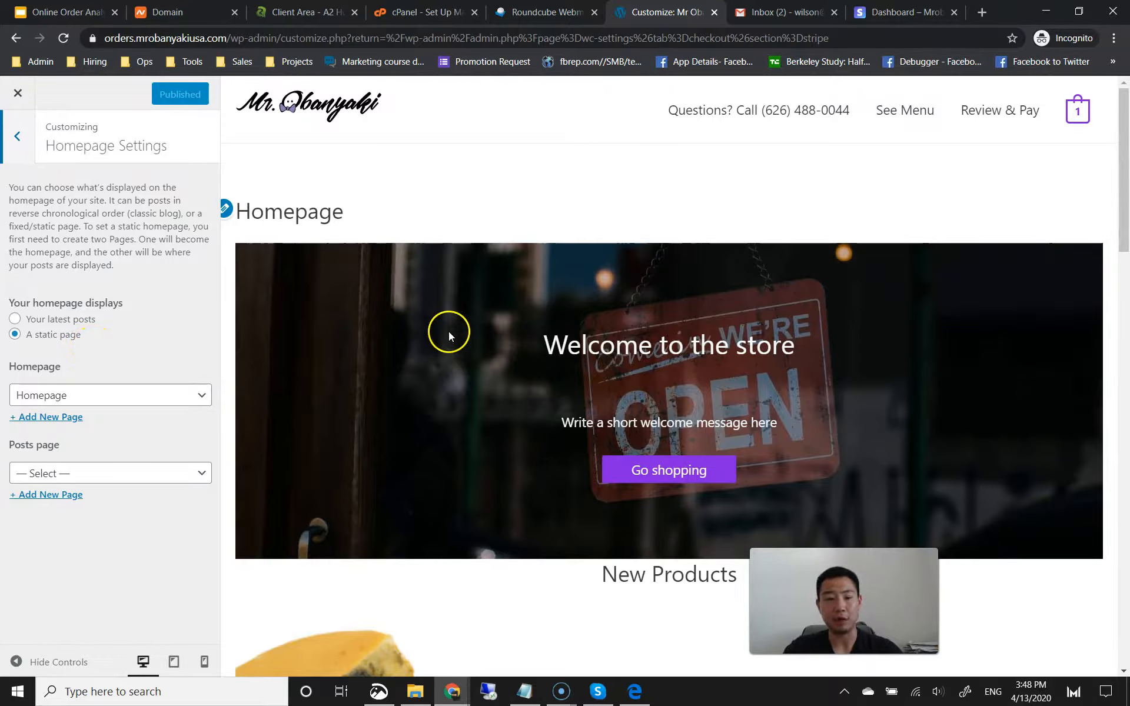
left_click(16, 334)
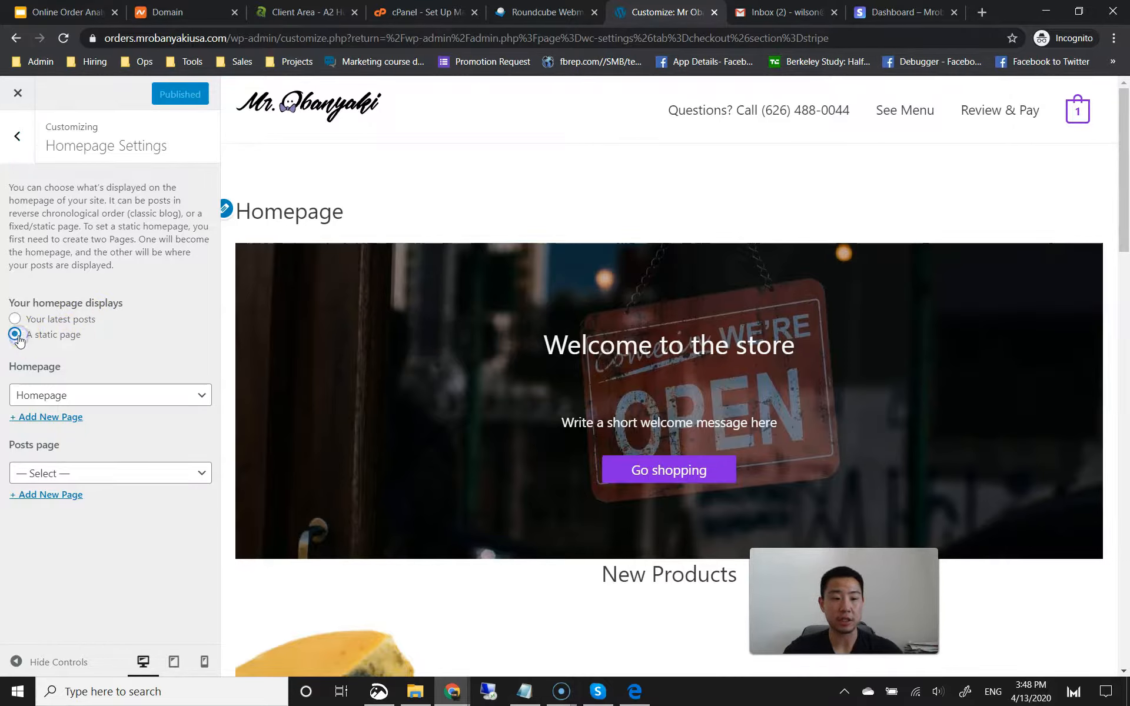
left_click(55, 394)
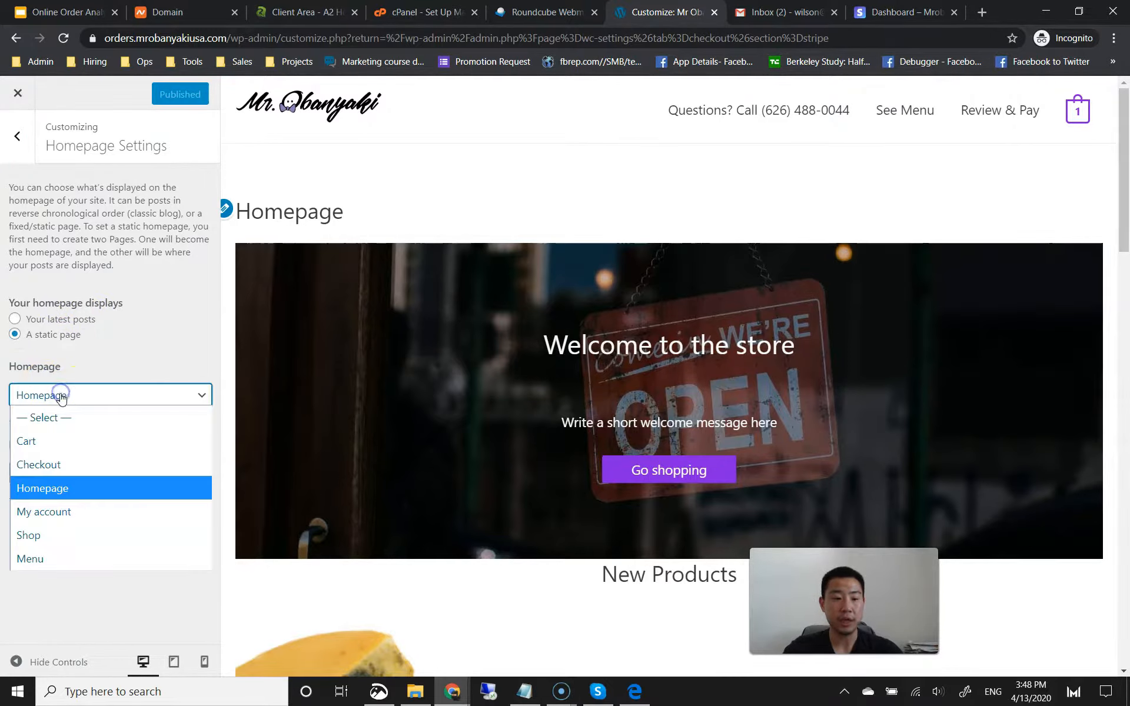
left_click(58, 558)
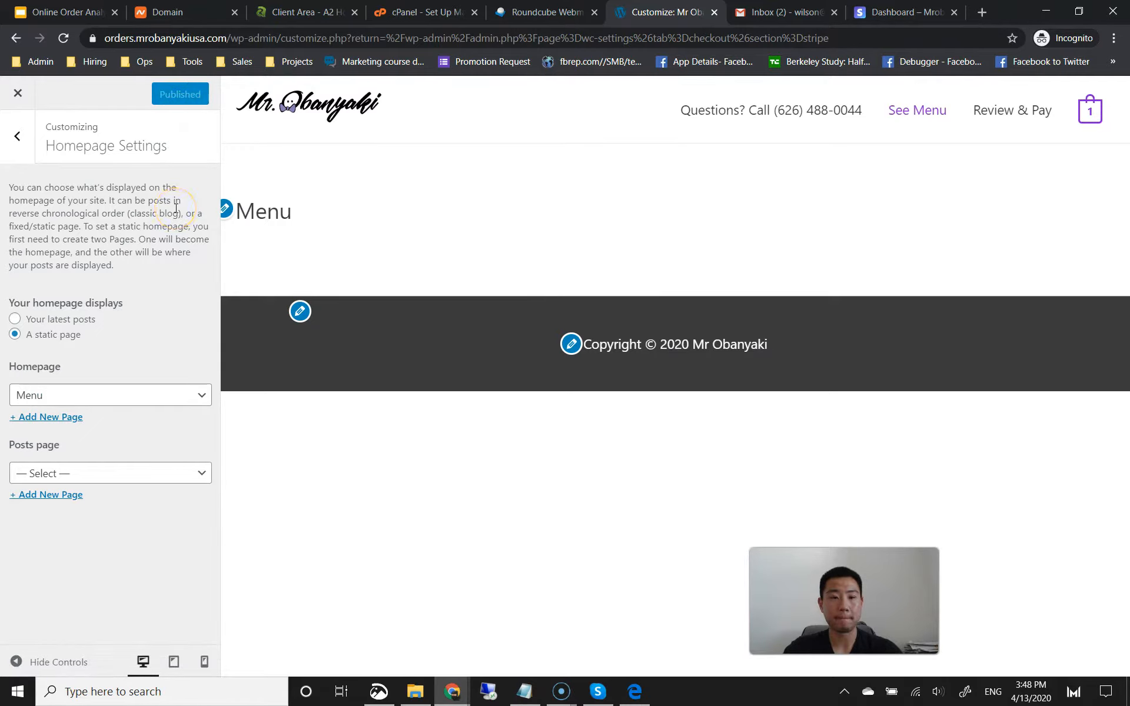
left_click(18, 137)
left_click(67, 618)
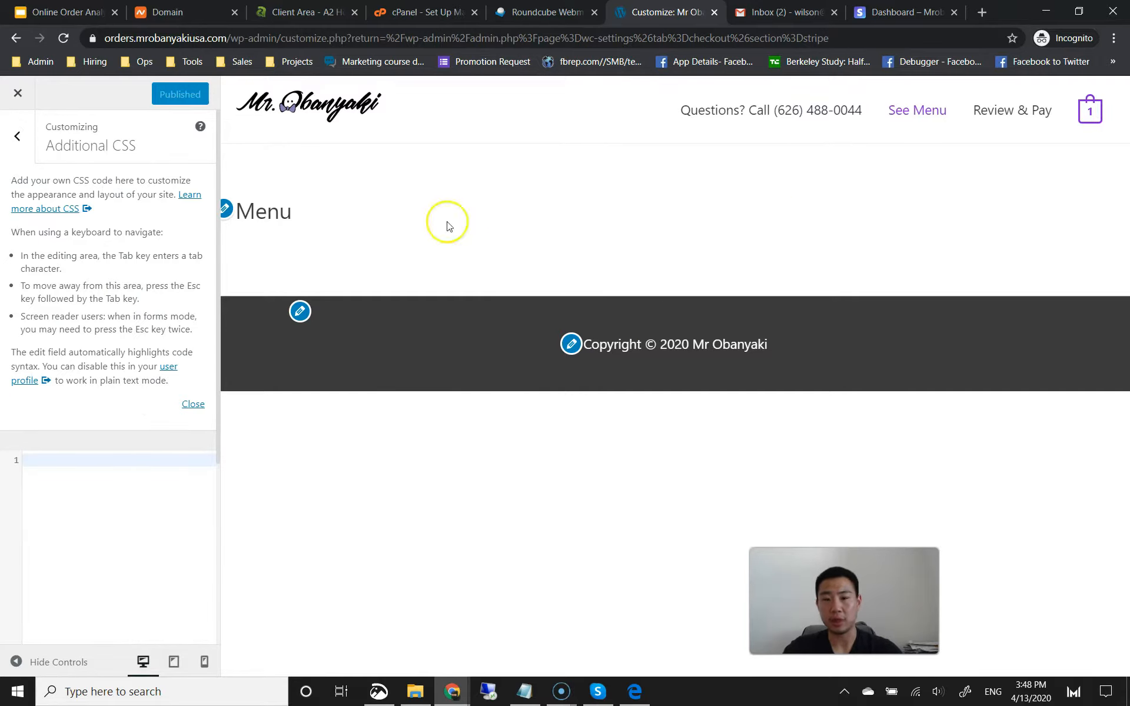
Step: Back out of Additional CSS, view the Global theme options, and exit the Customizer
left_click(18, 137)
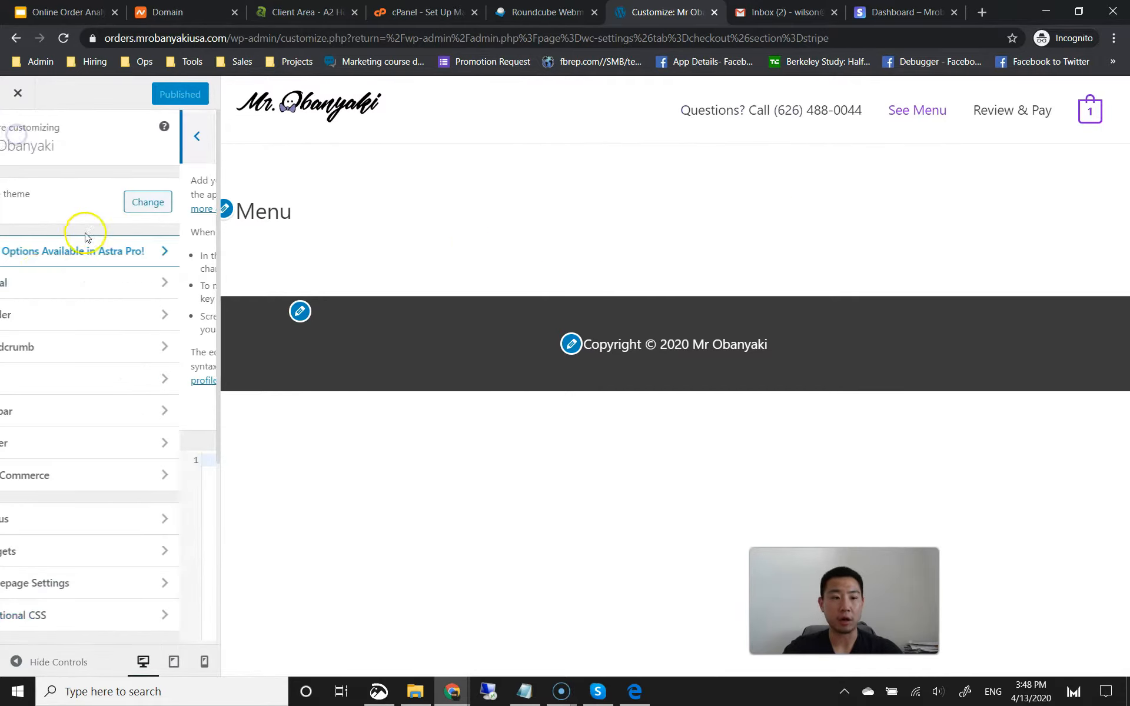
left_click(68, 285)
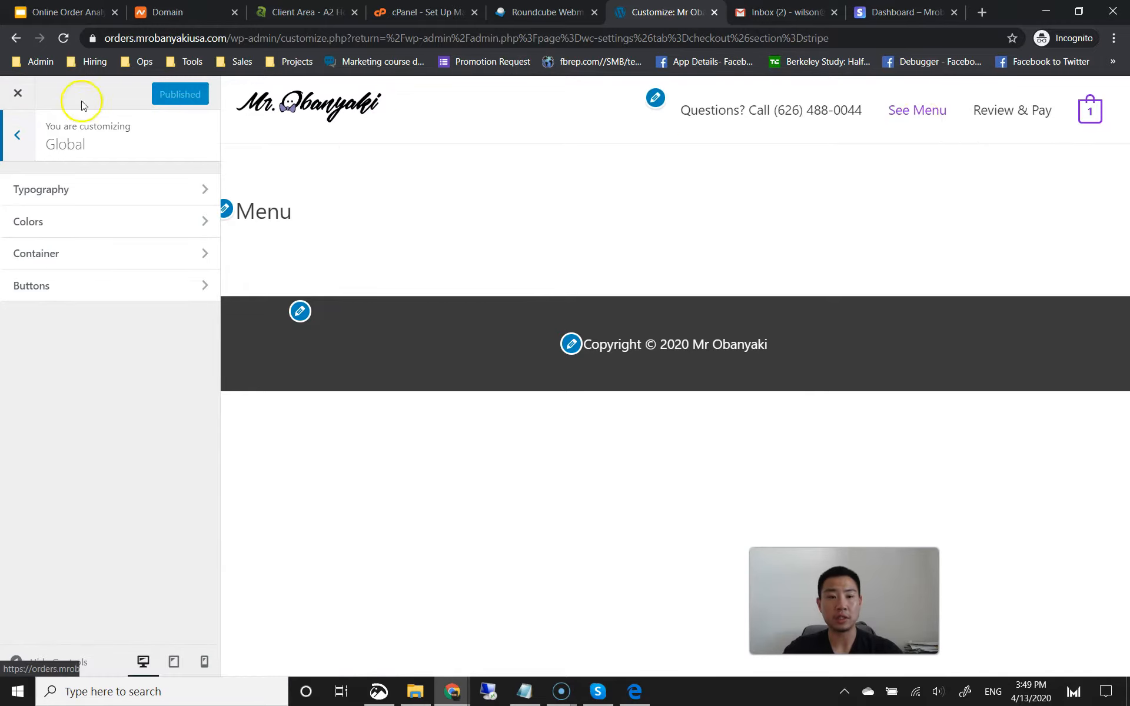
left_click(25, 93)
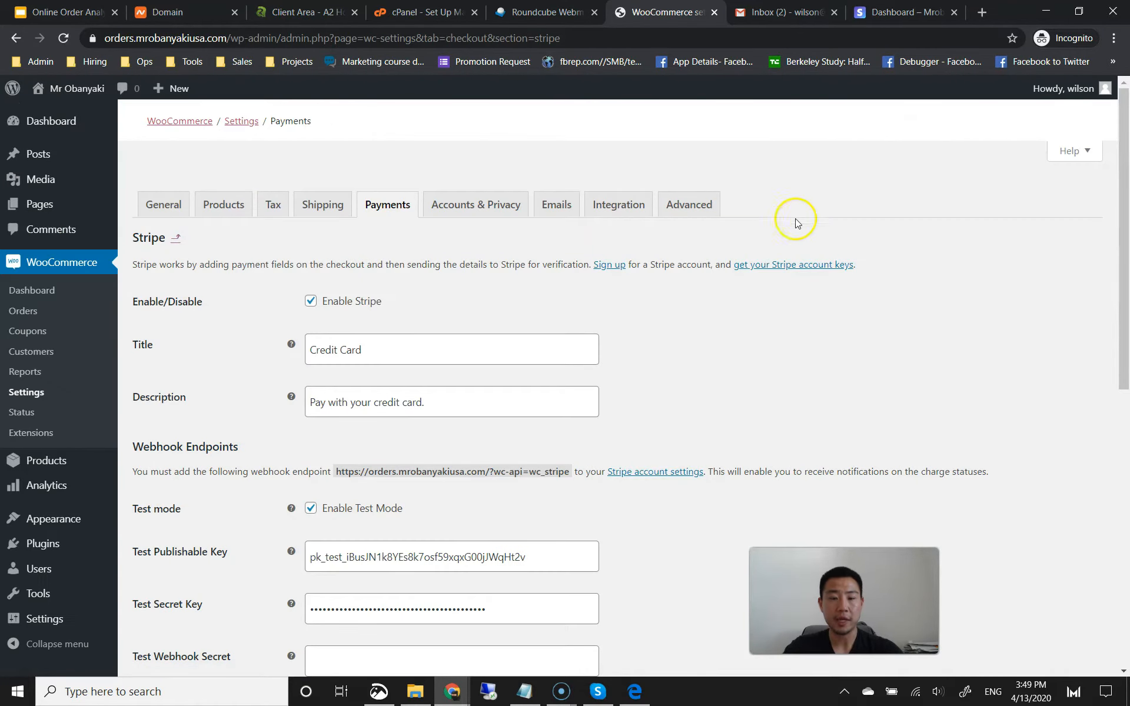
Step: Open a new private browser tab and start entering the store's address 'mrobany'
scroll(1111, 320, "down", 1)
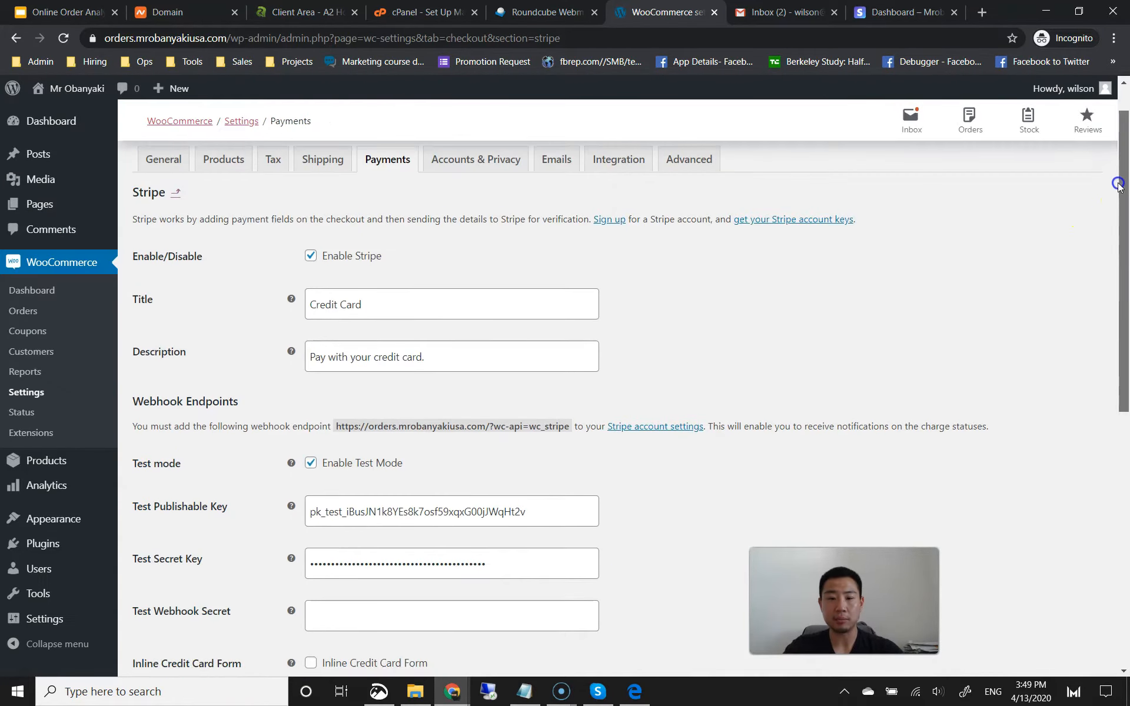
scroll(552, 152, "up", 1)
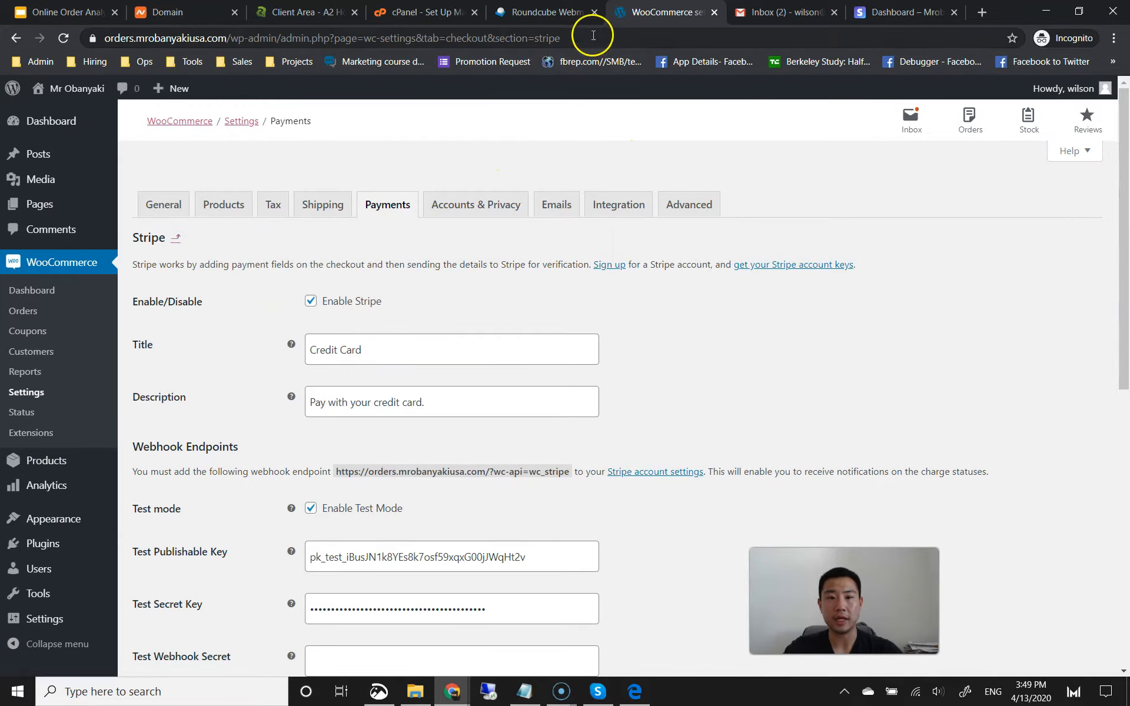
left_click(981, 13)
type("mrobany")
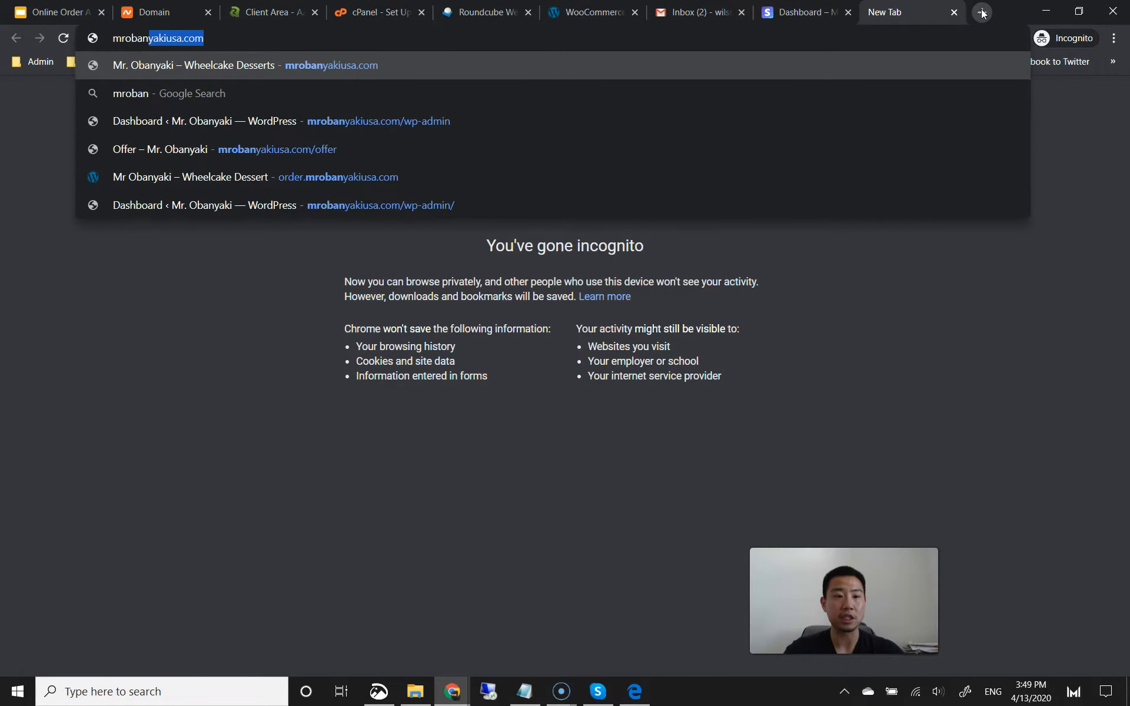
key("BackSpace")
key("BackSpace")
key("BackSpace")
key("BackSpace")
key("BackSpace")
key("BackSpace")
key("BackSpace")
key("BackSpace")
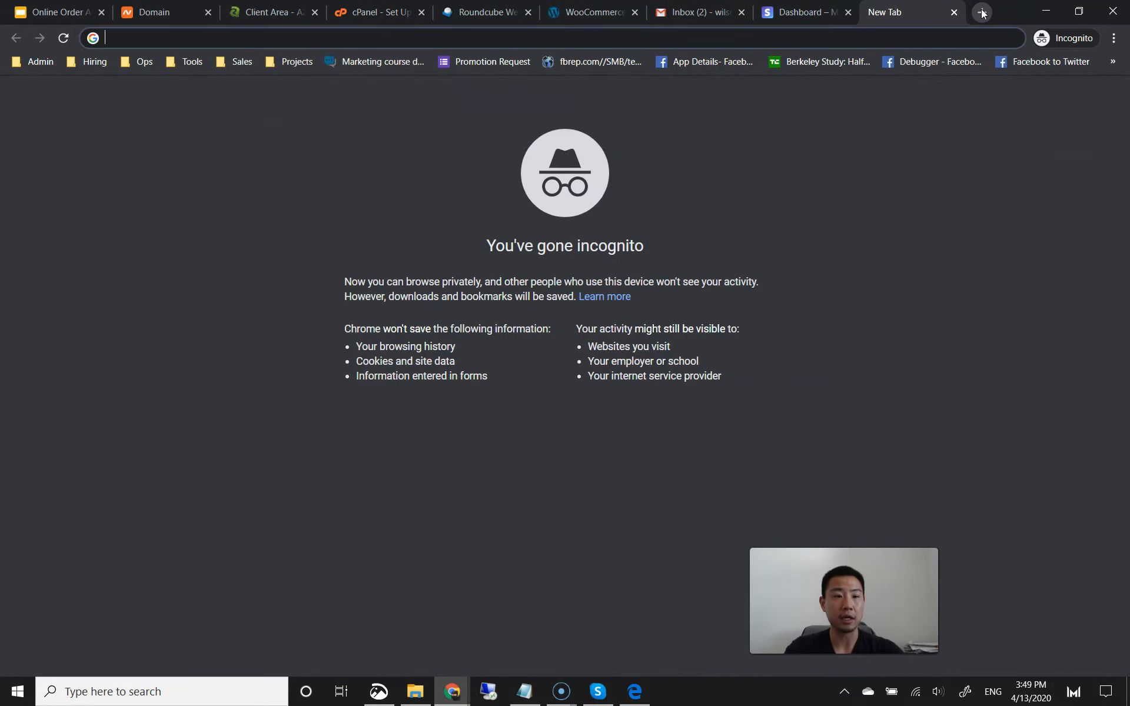